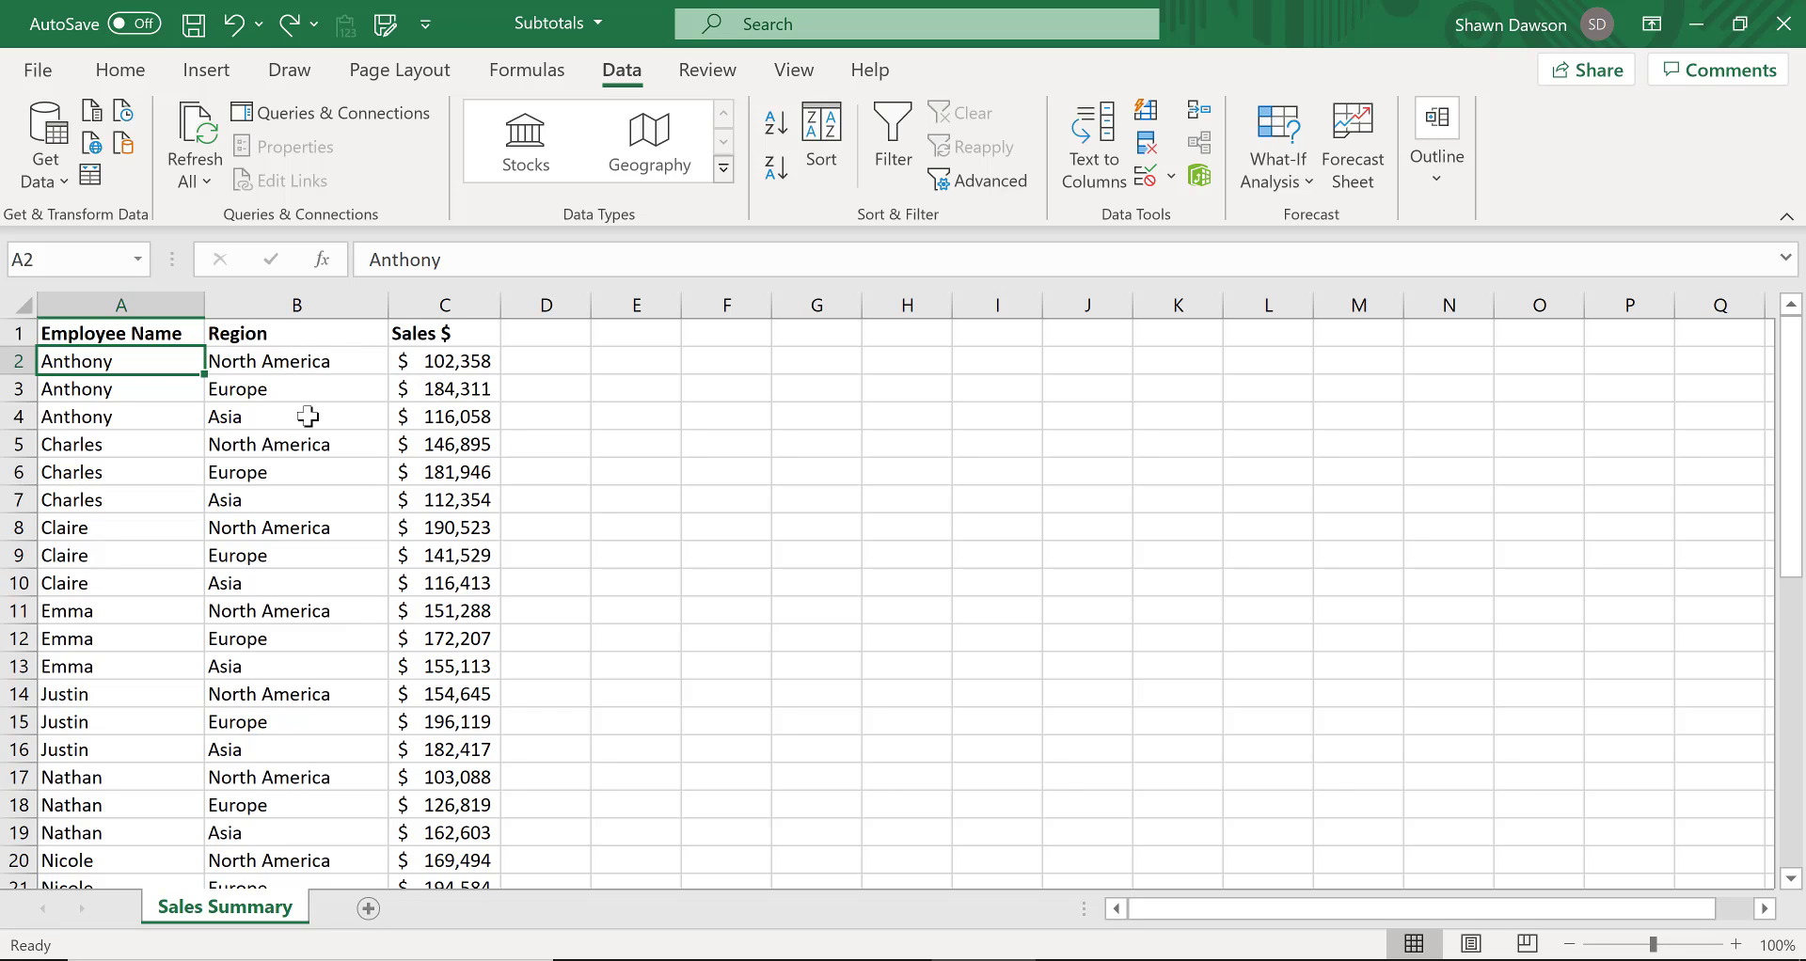
Add subtotals to the sales list at each change in Employee Name, using Sum on Sales $.
click(307, 416)
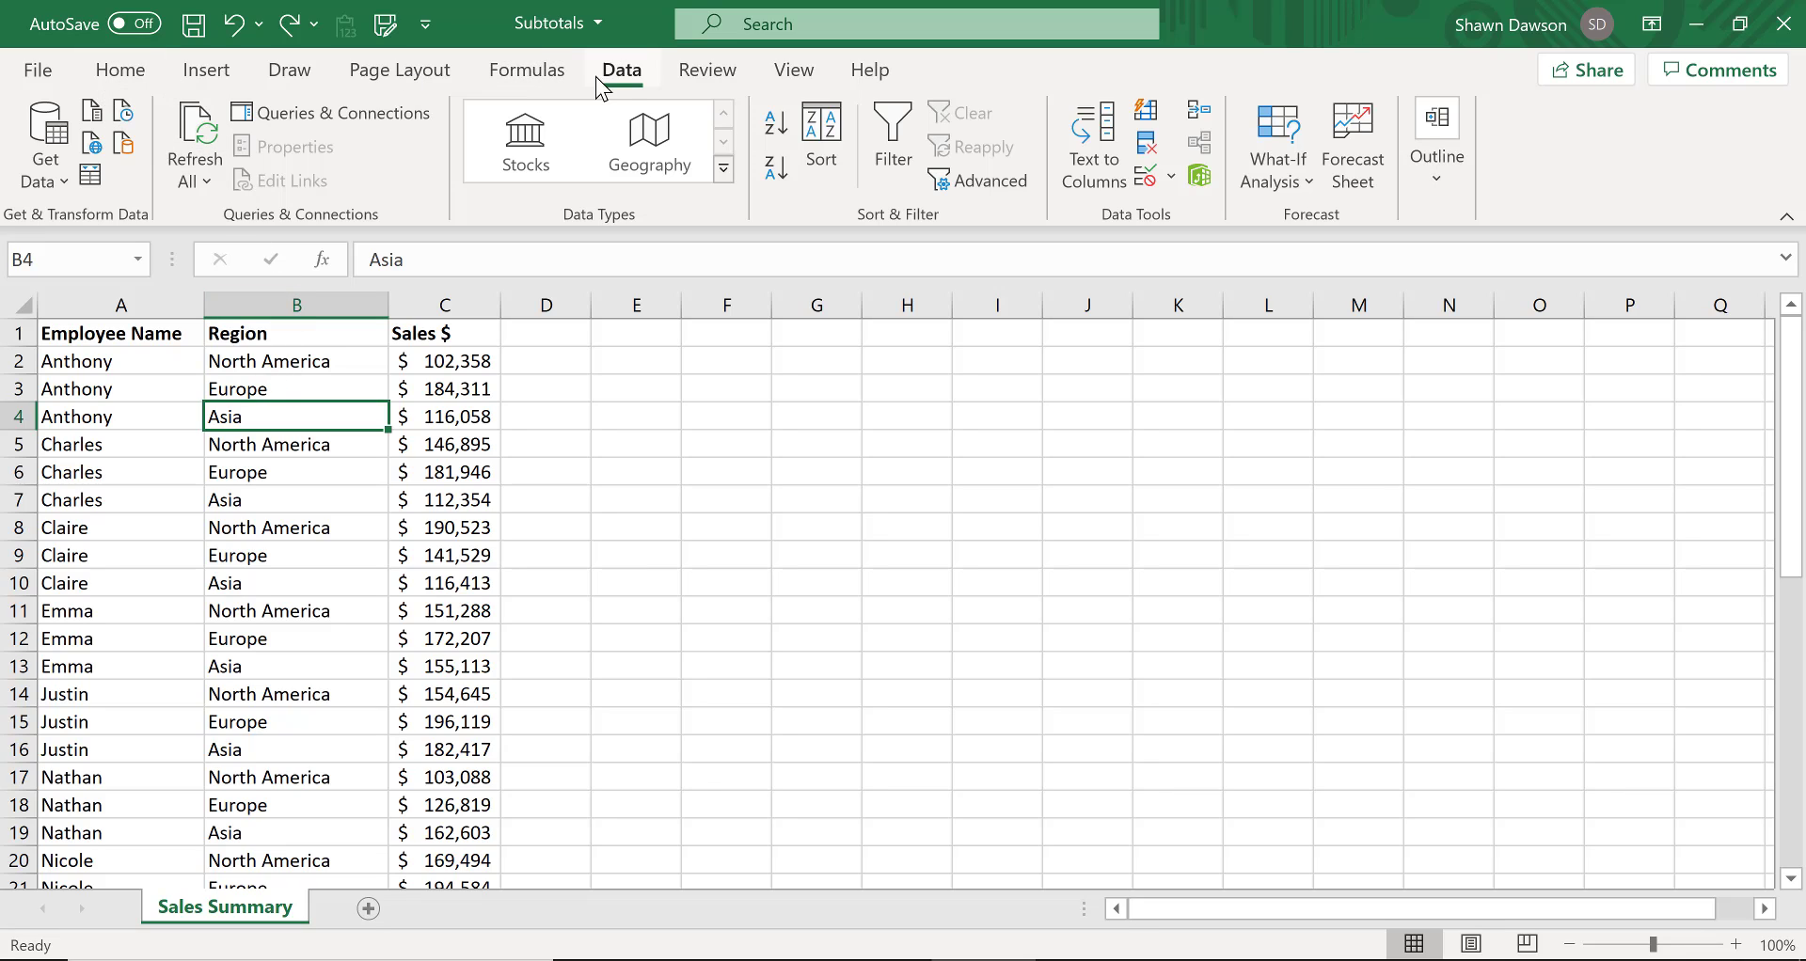
click(1433, 175)
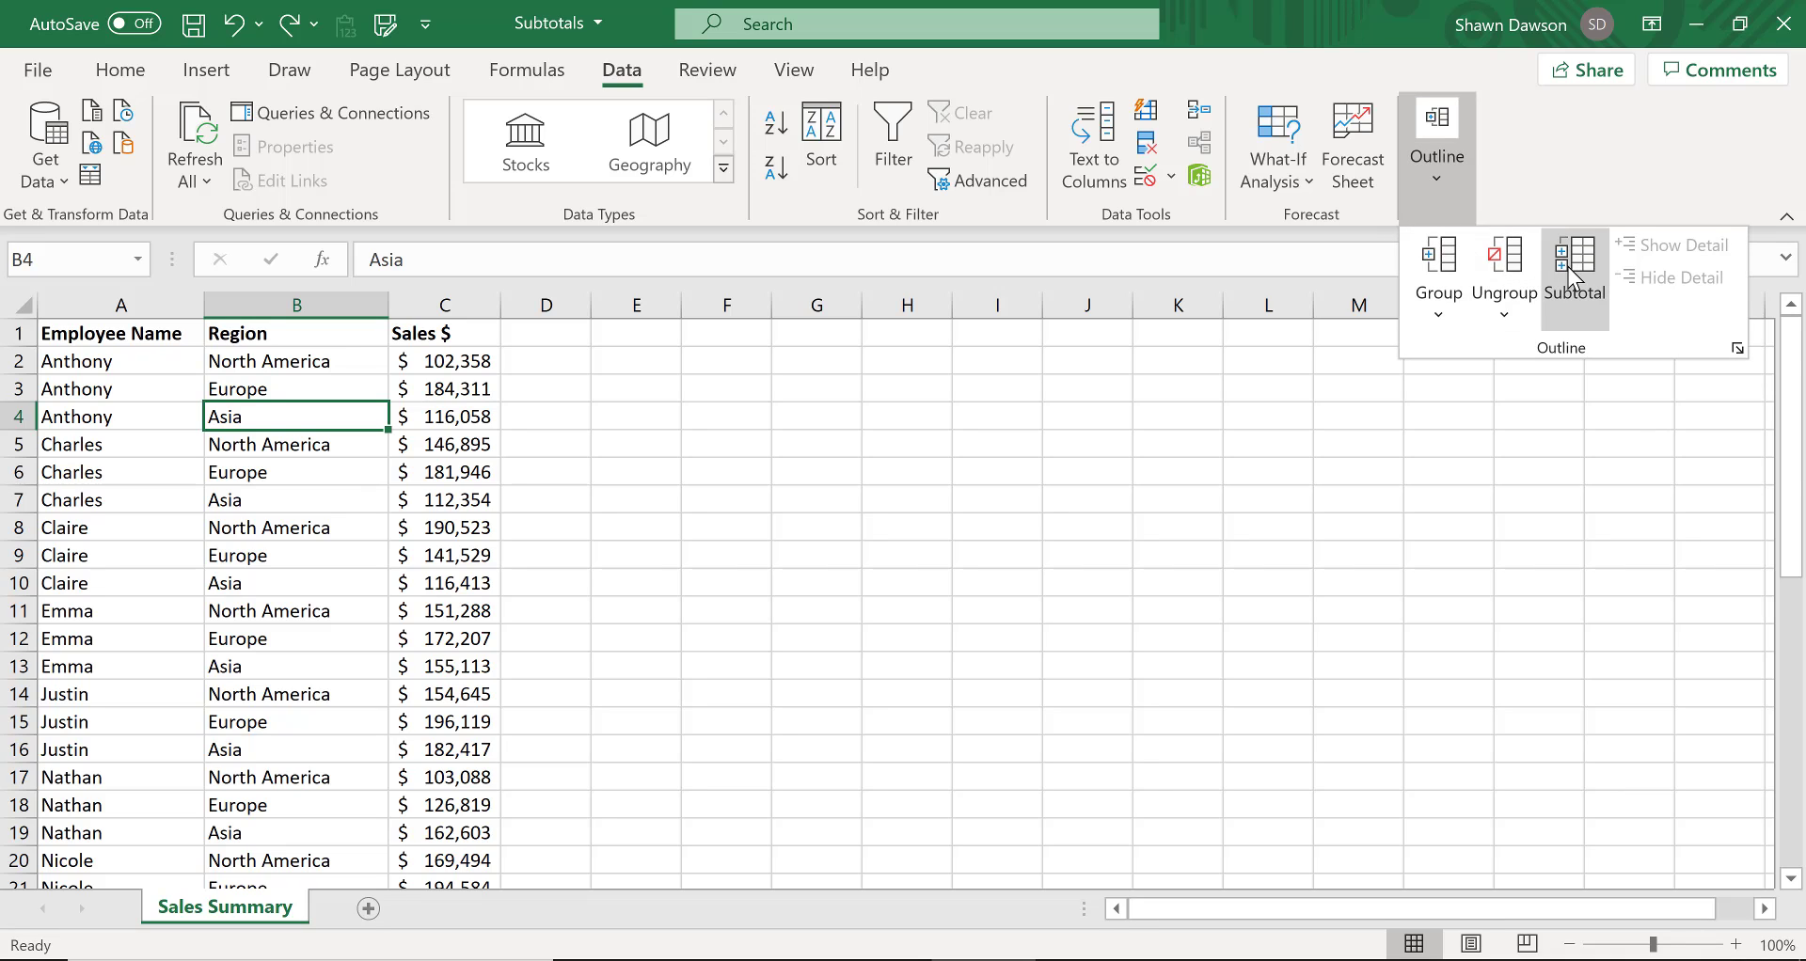
click(1544, 144)
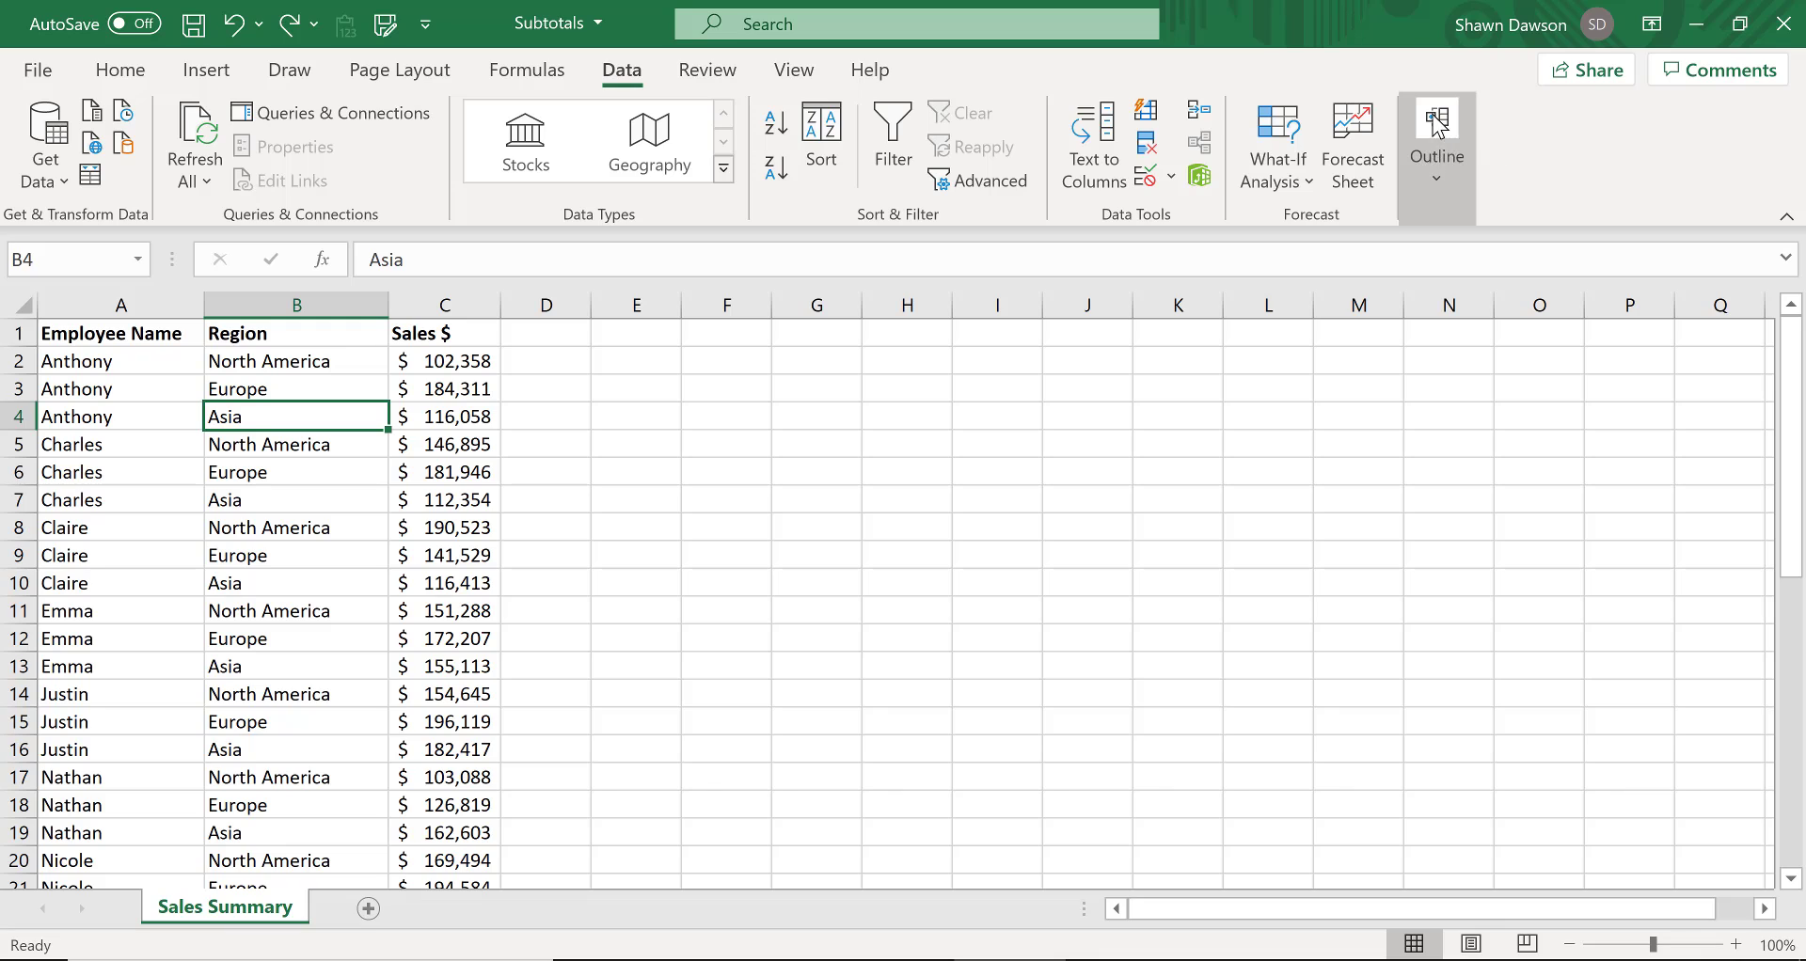
click(1436, 161)
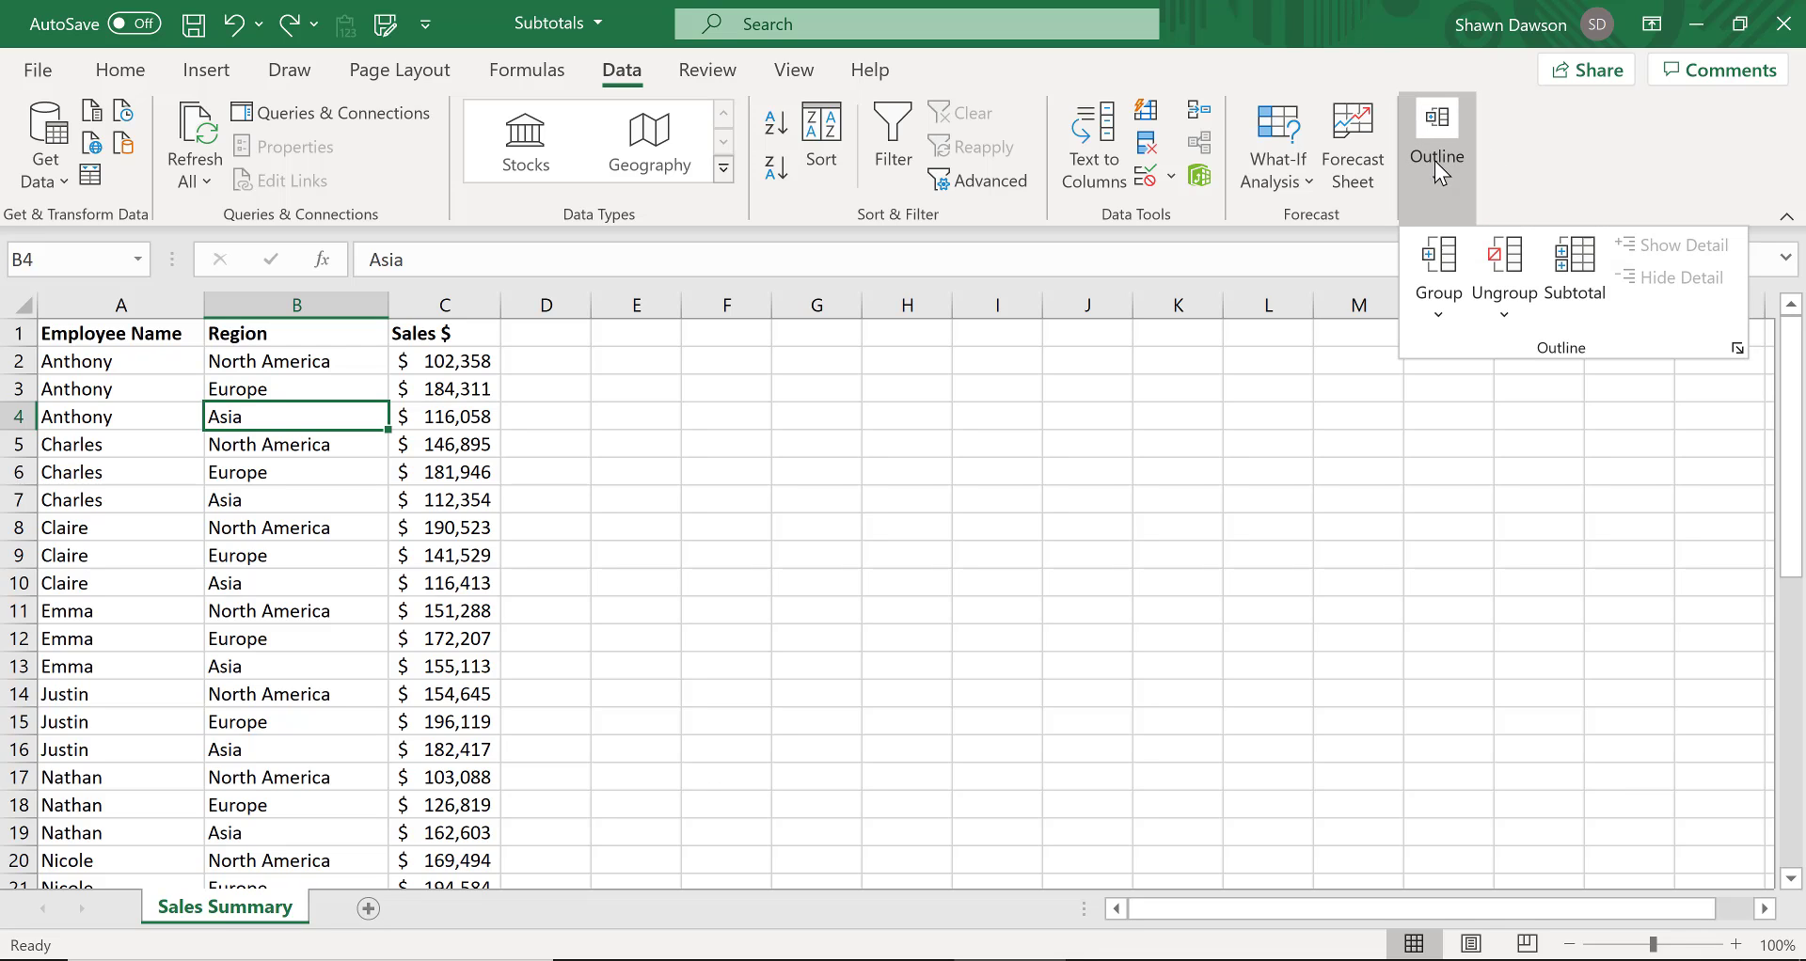
click(1583, 267)
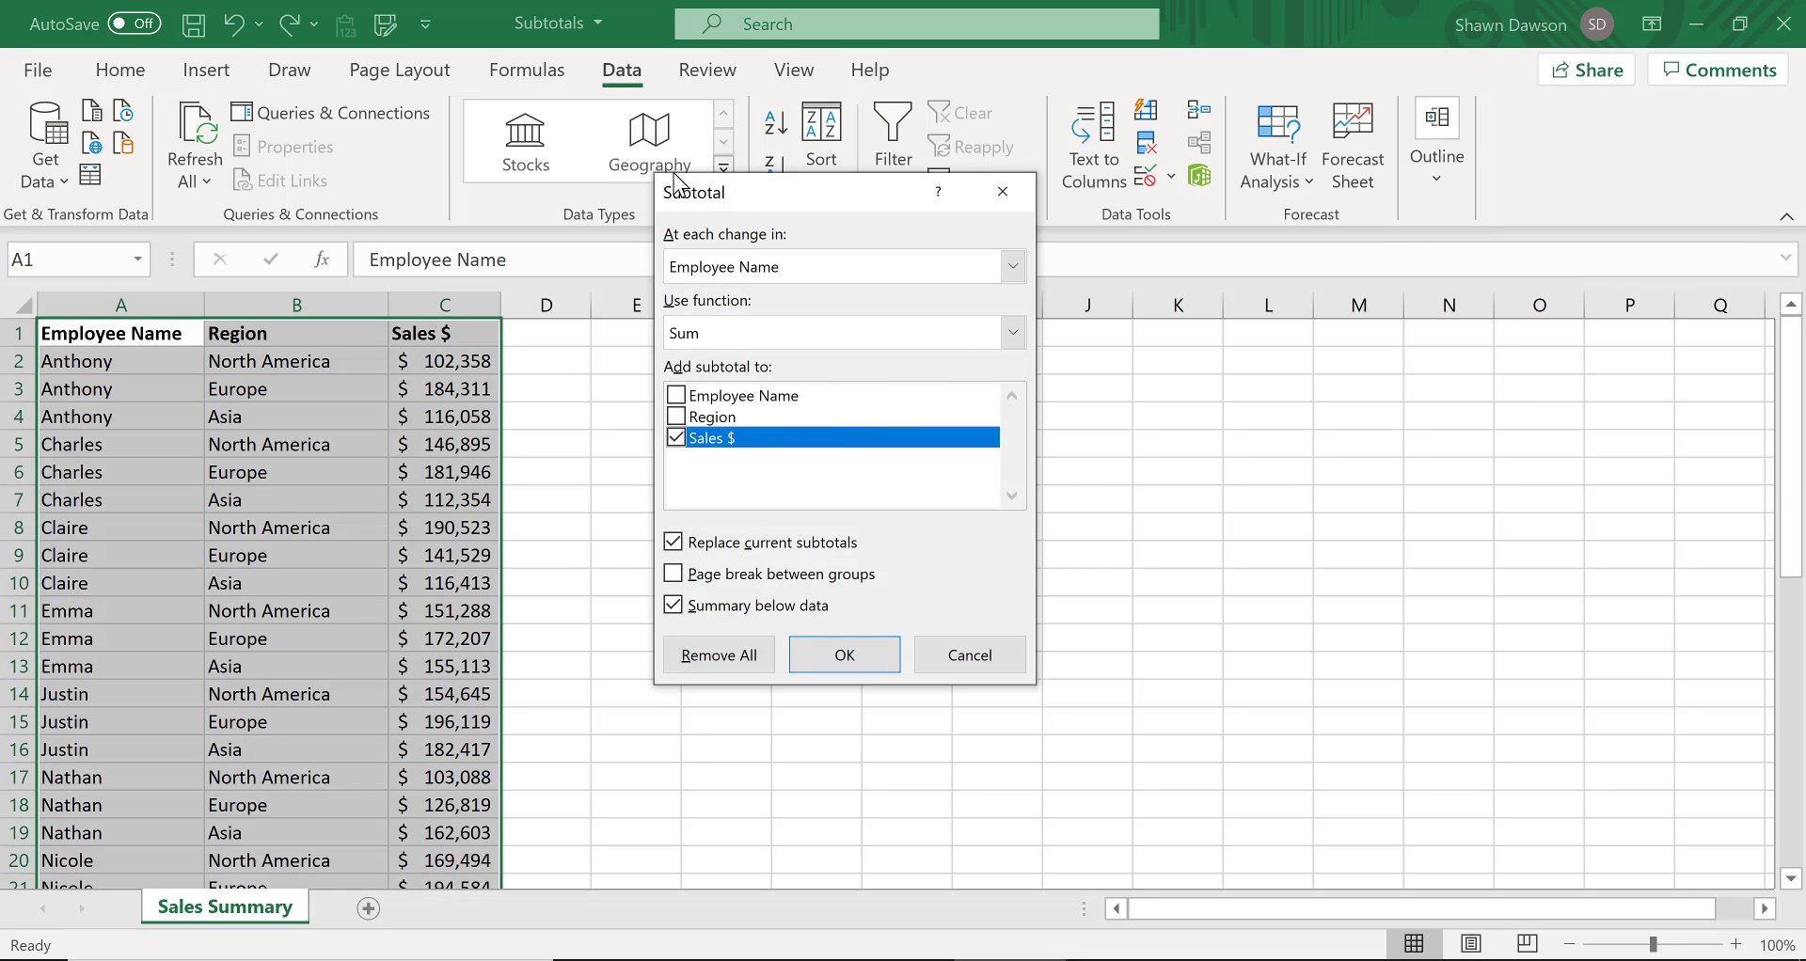
drag(702, 192, 640, 161)
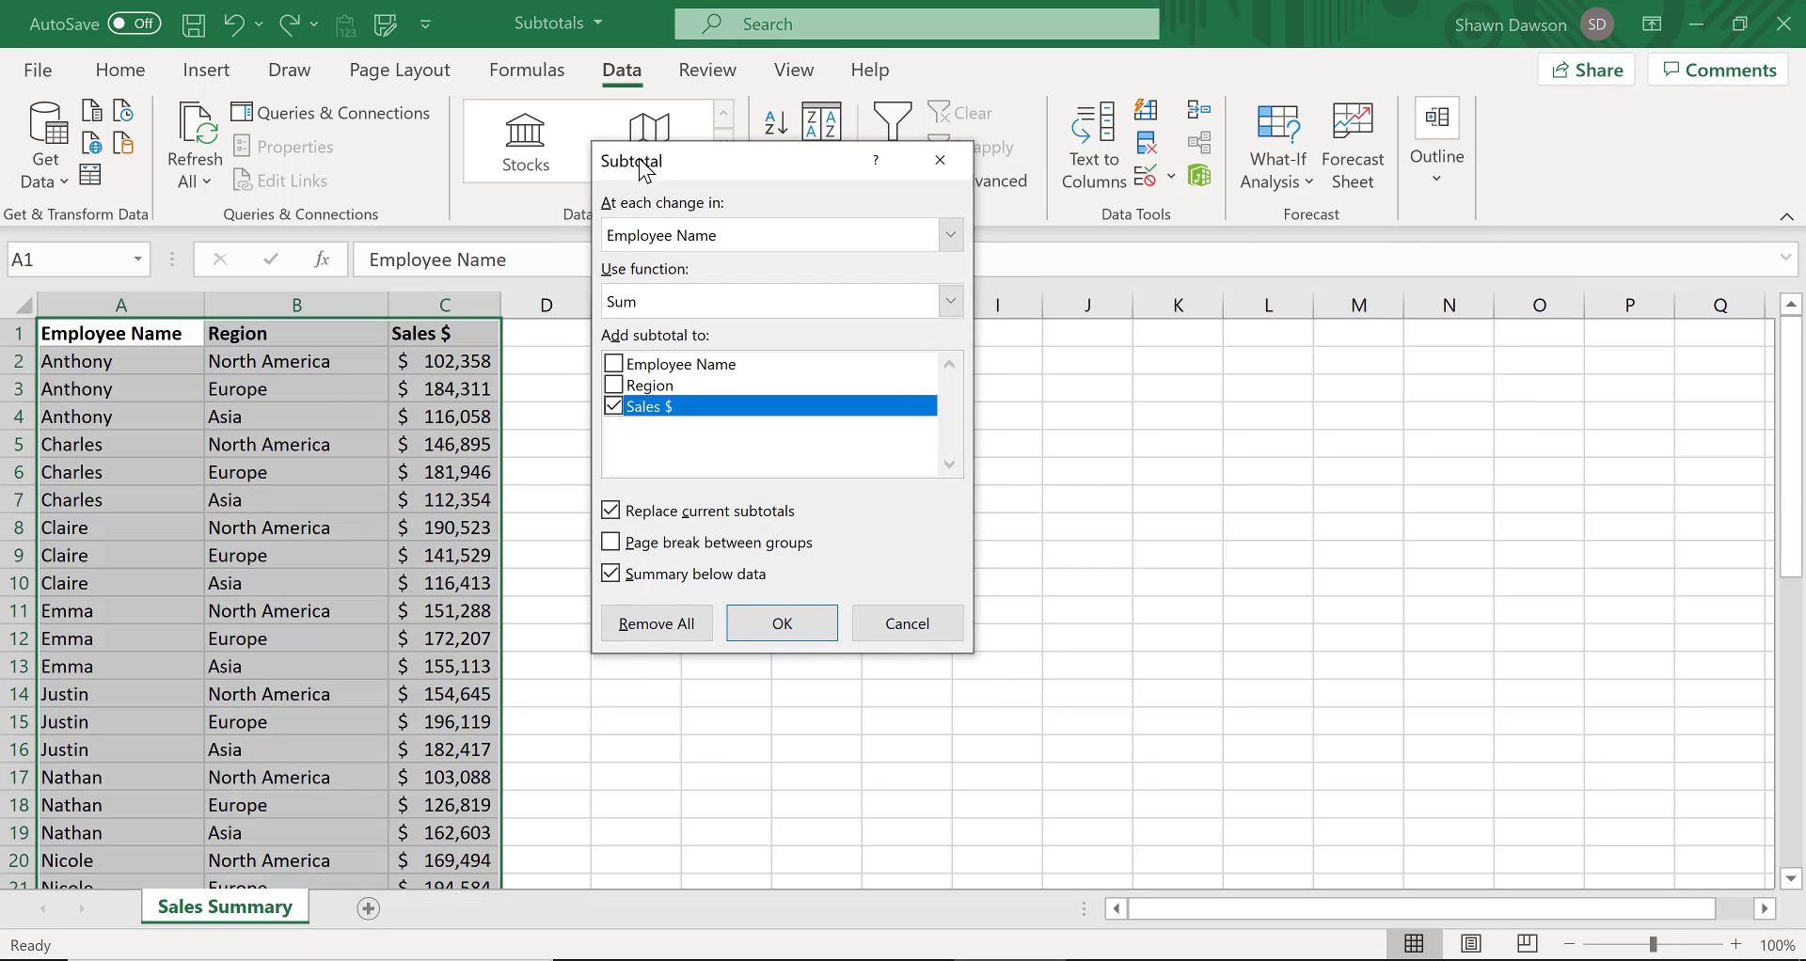
click(720, 235)
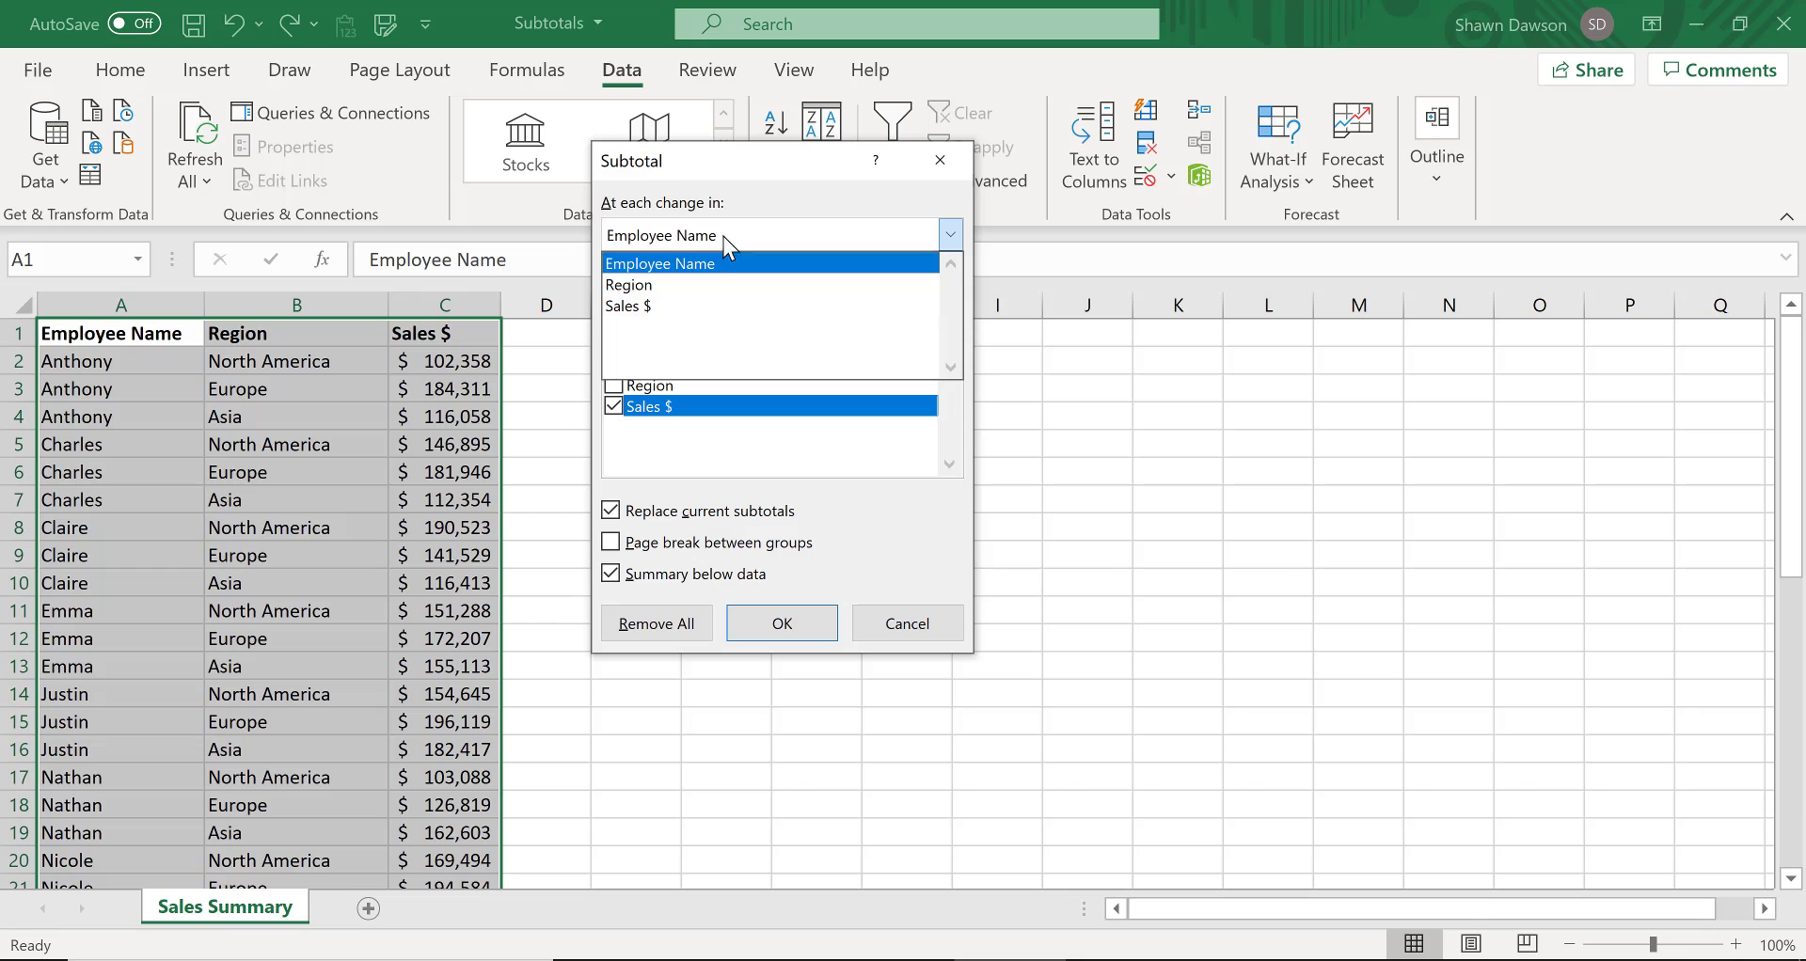
click(742, 200)
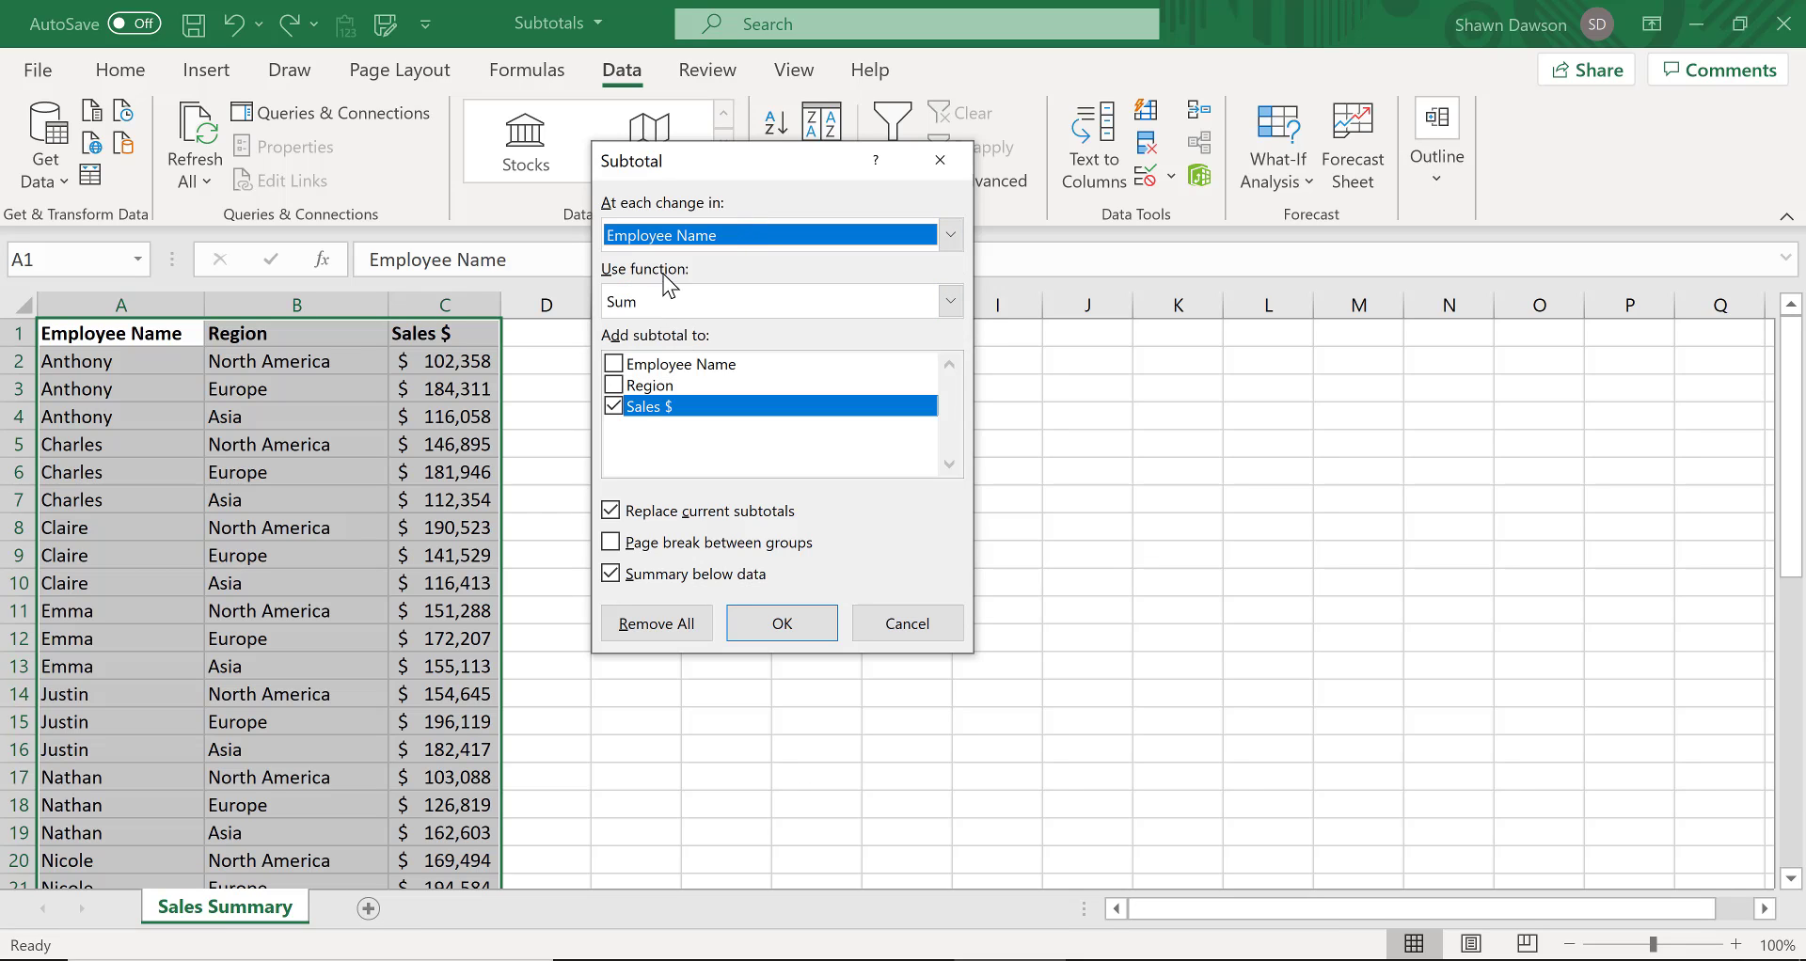
click(659, 296)
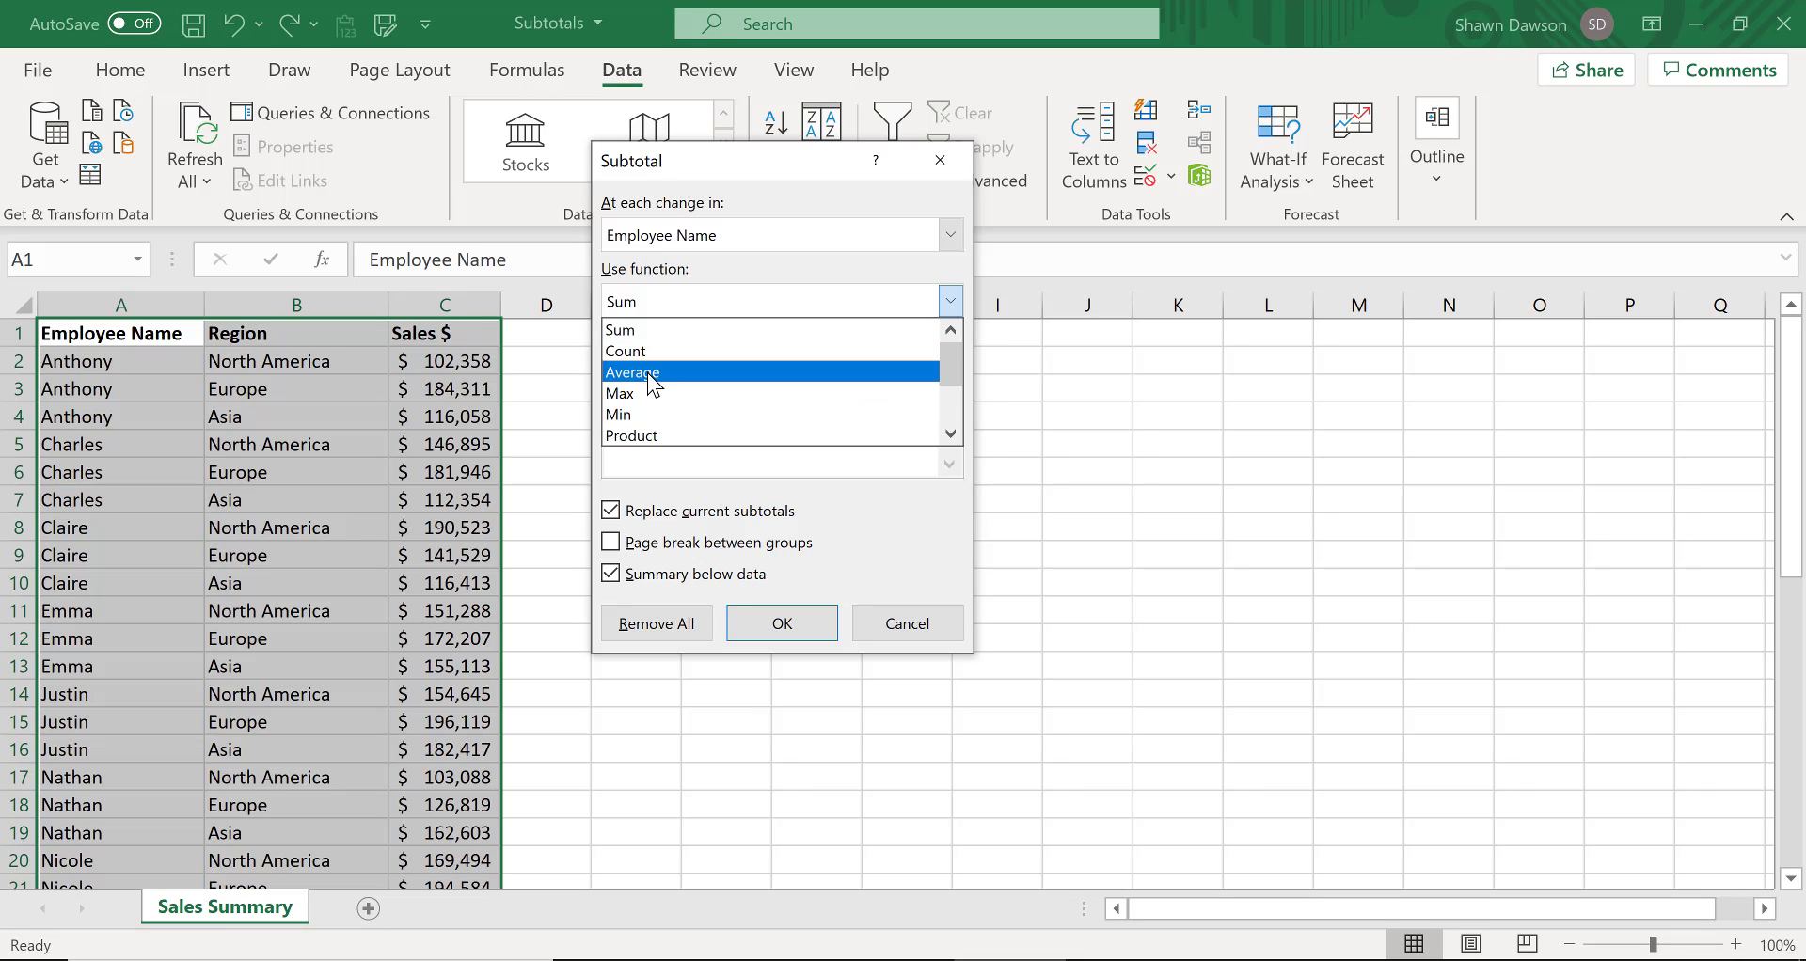
click(625, 331)
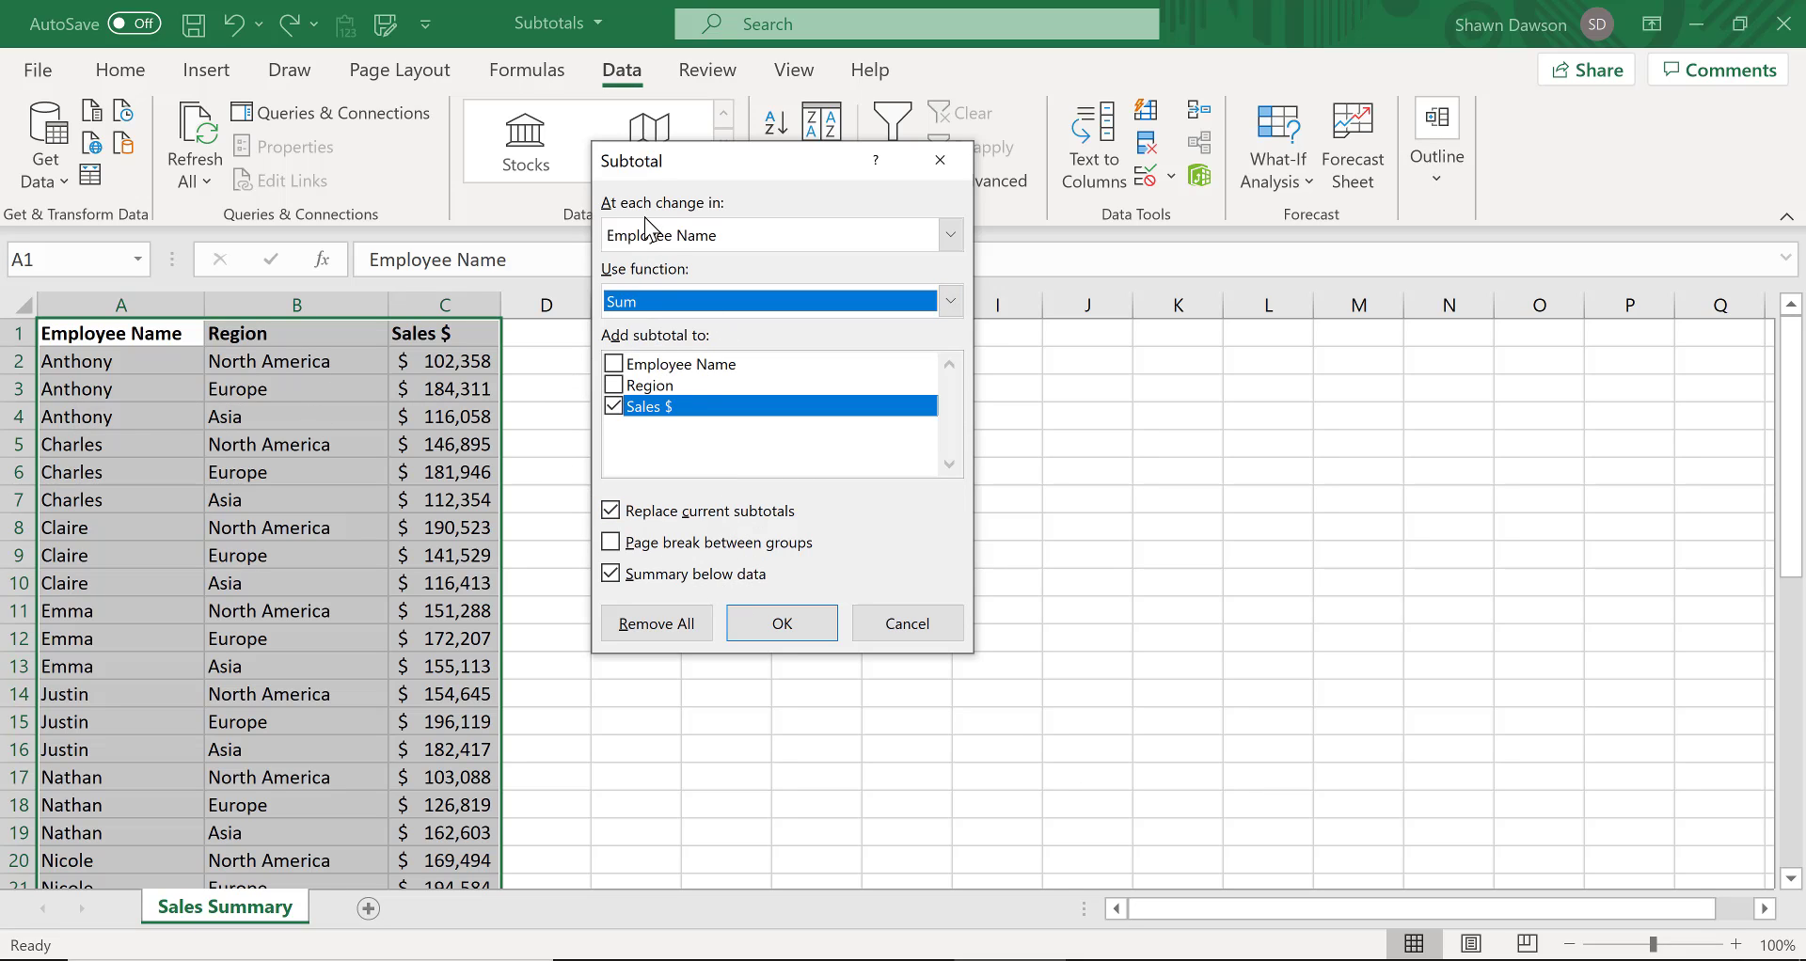
click(804, 629)
Examine the employee total rows and Anthony's SUBTOTAL formula against his three sales cells.
key(Down)
key(Down)
key(Down)
key(Down)
key(Down)
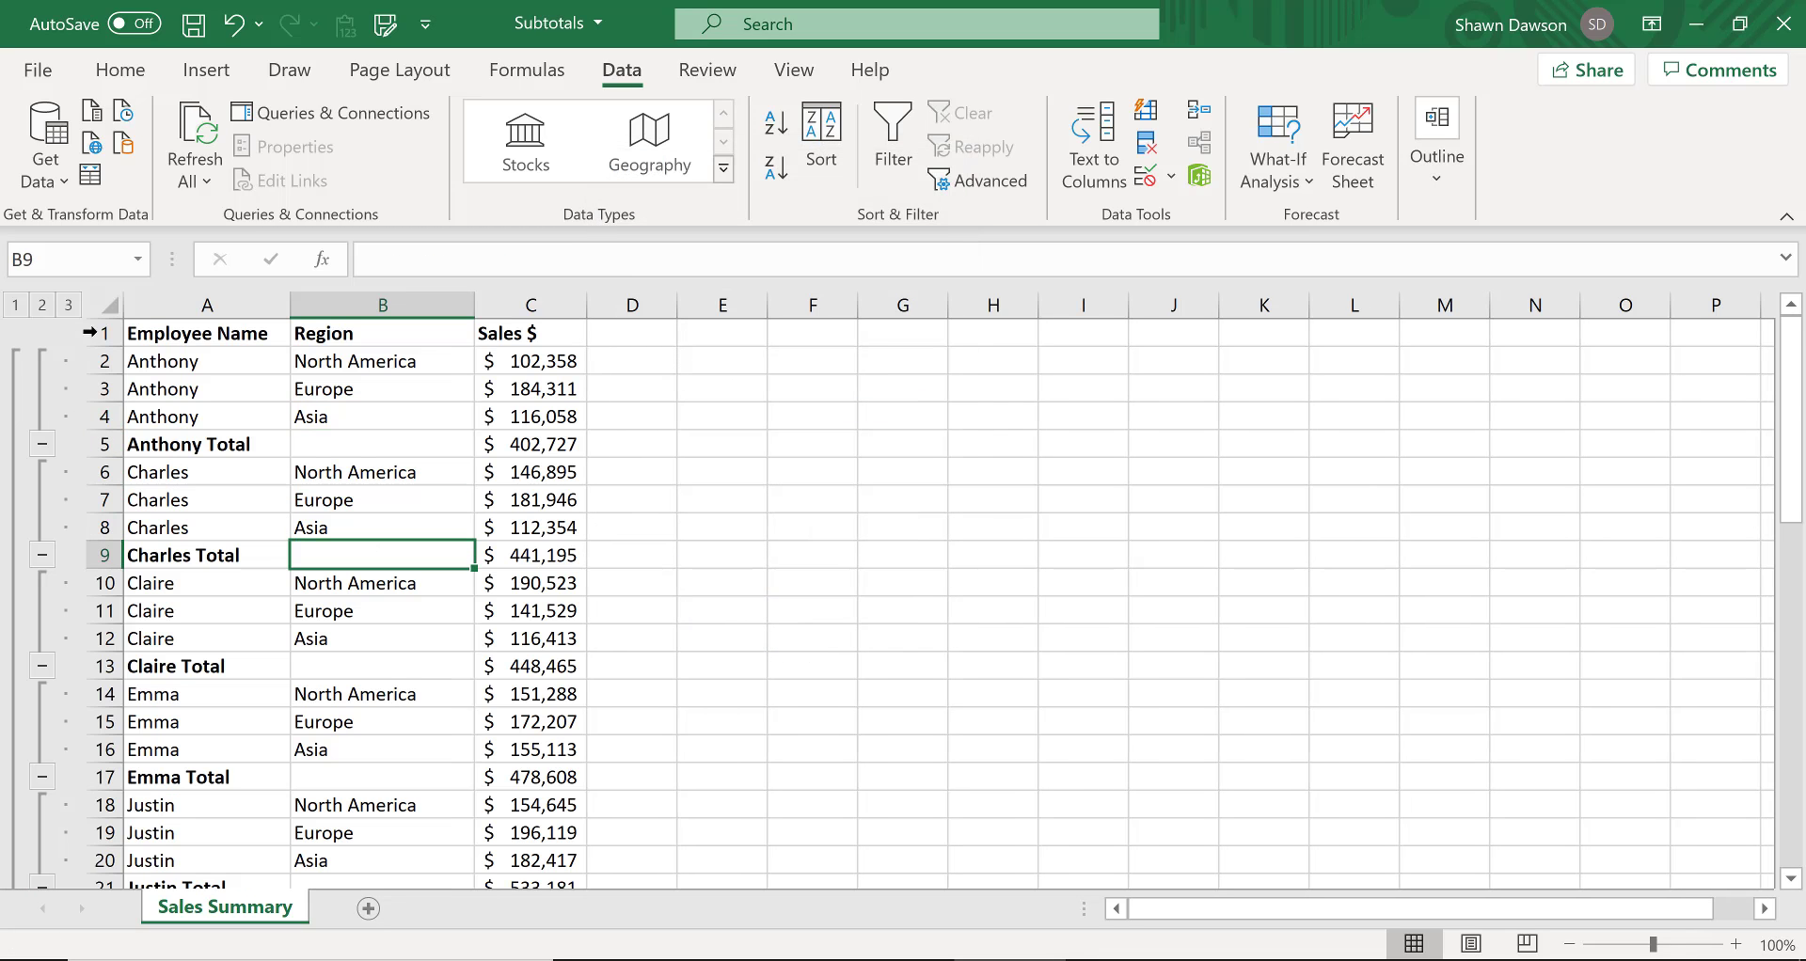
click(98, 444)
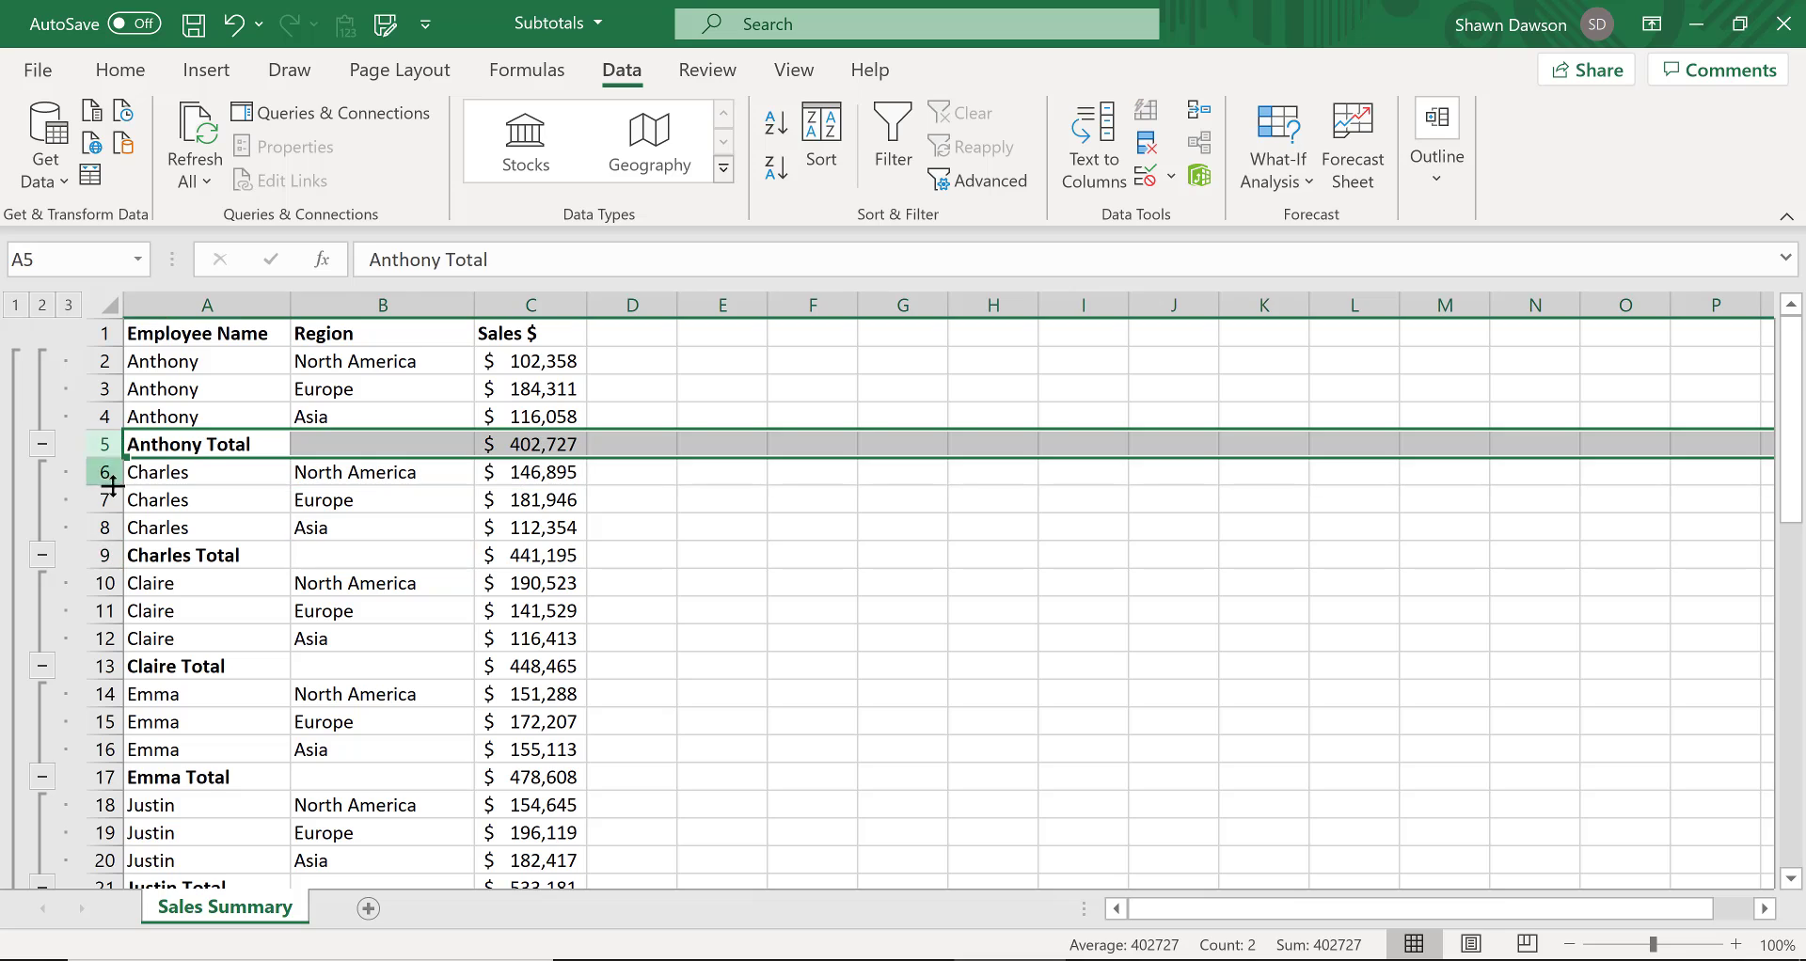
click(99, 555)
click(96, 666)
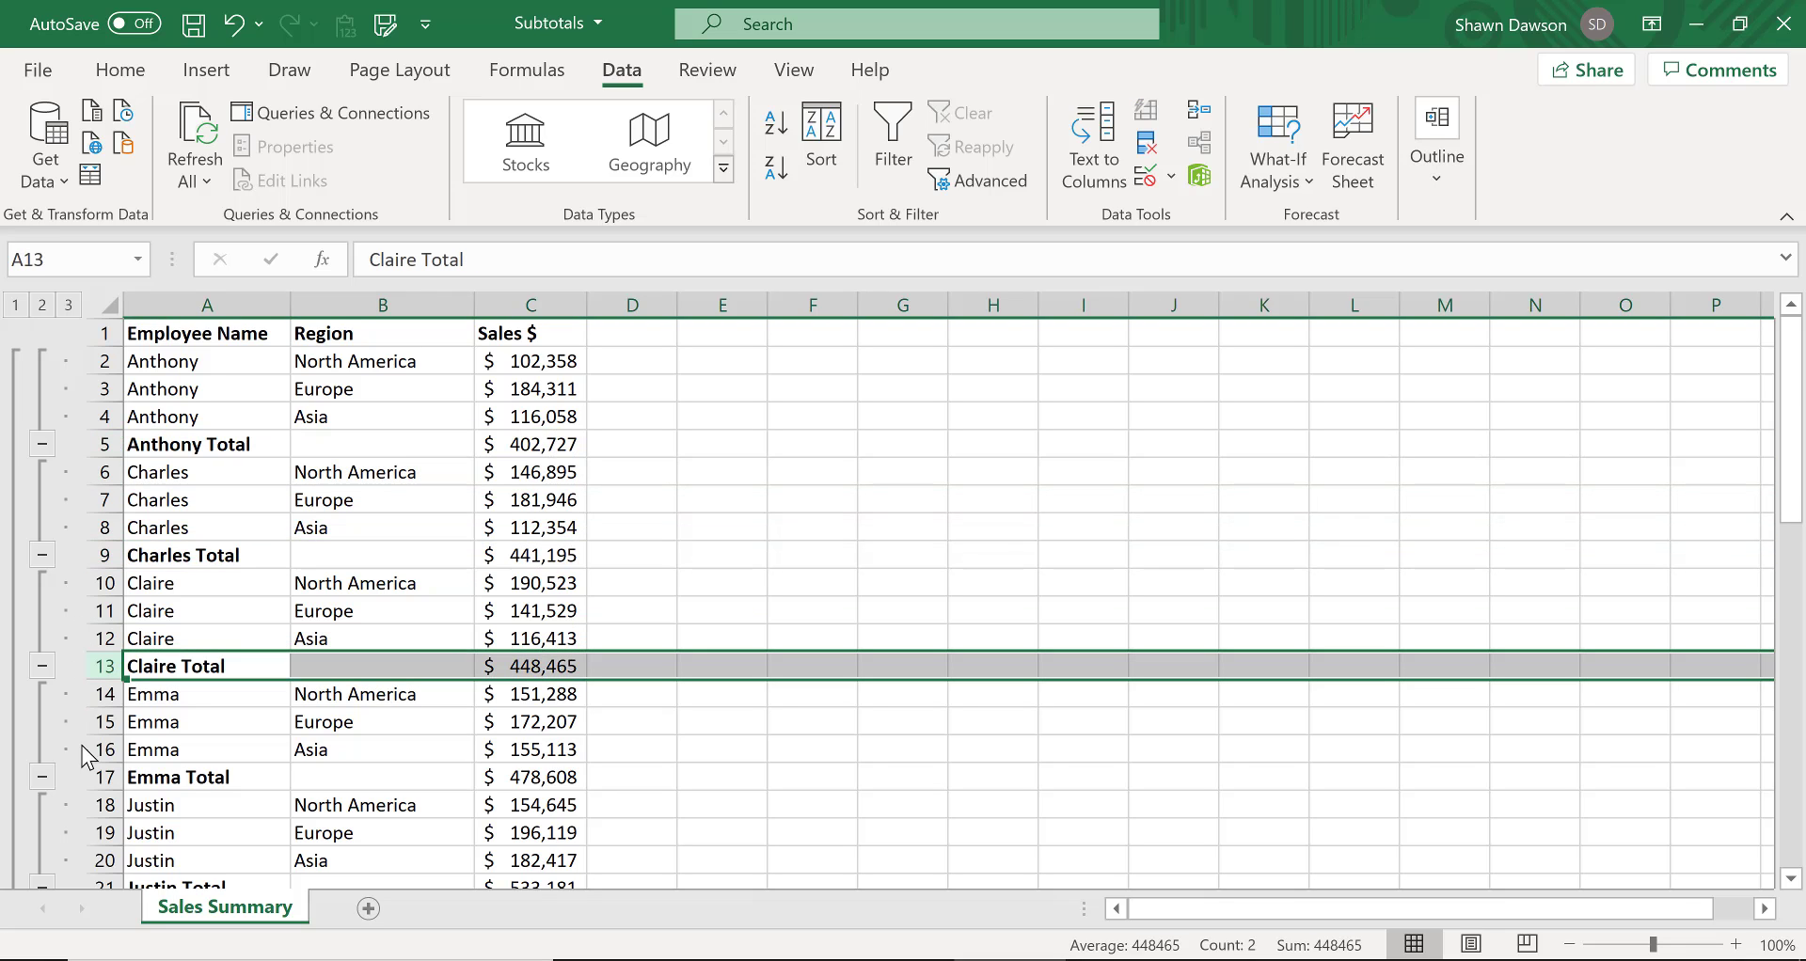
click(97, 777)
click(252, 420)
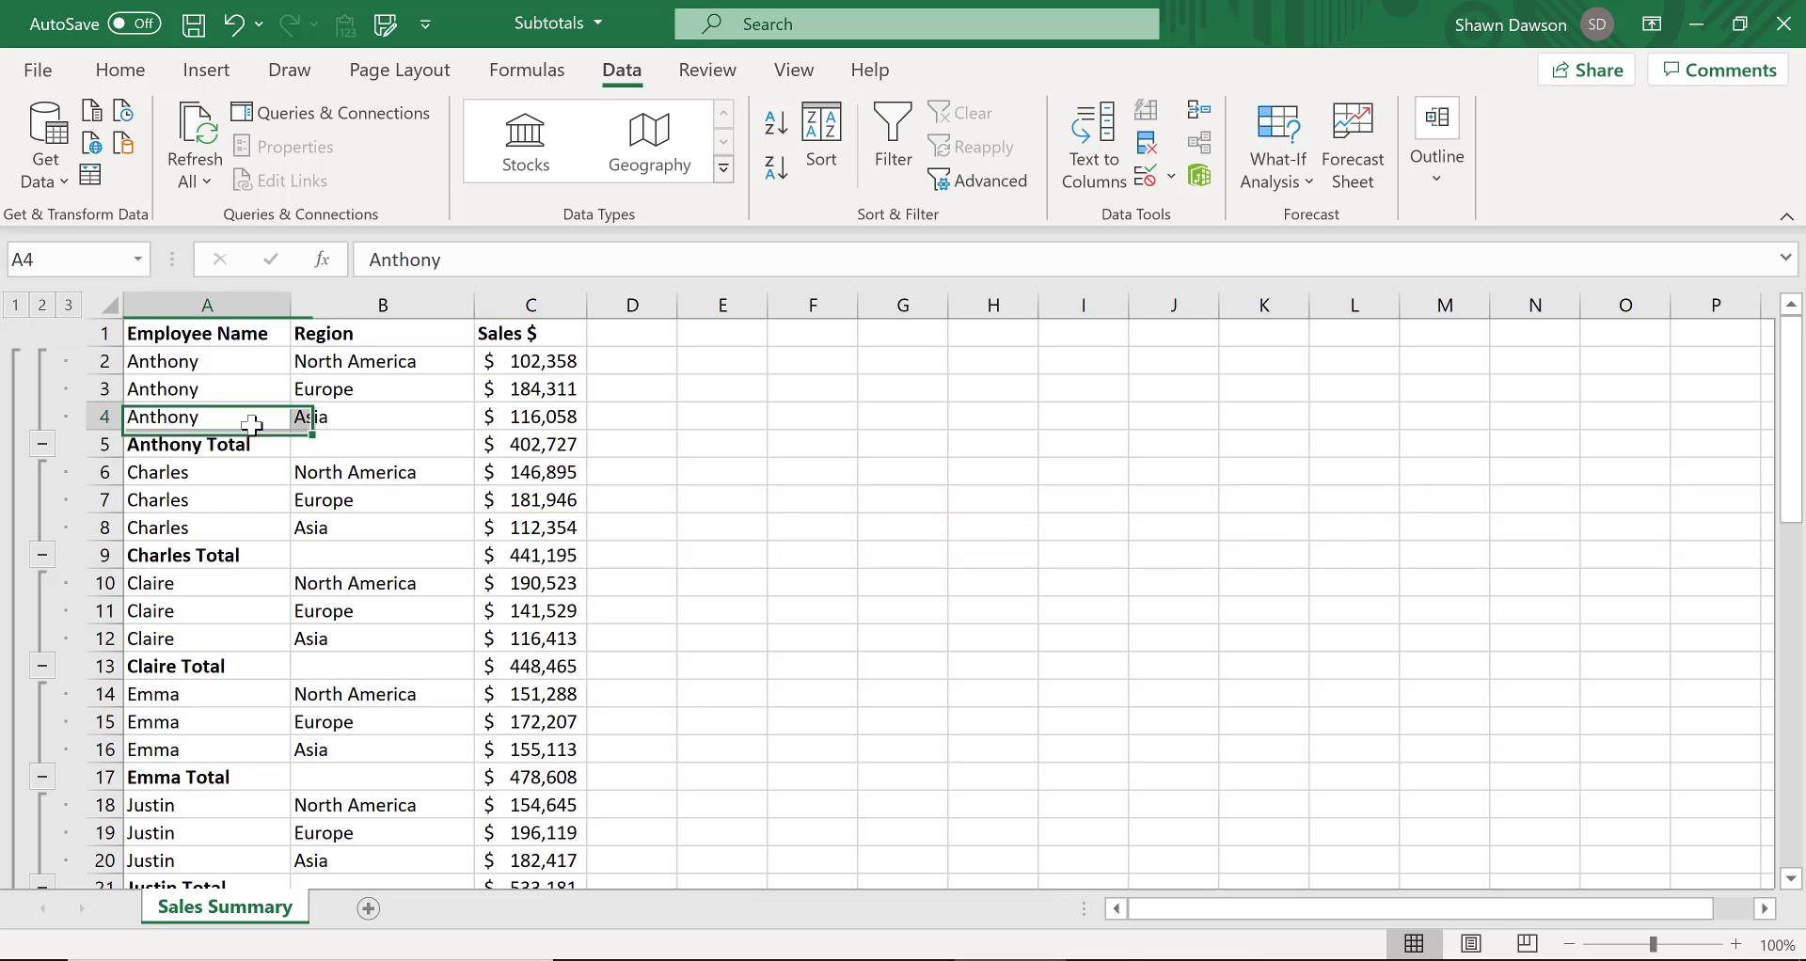
click(524, 438)
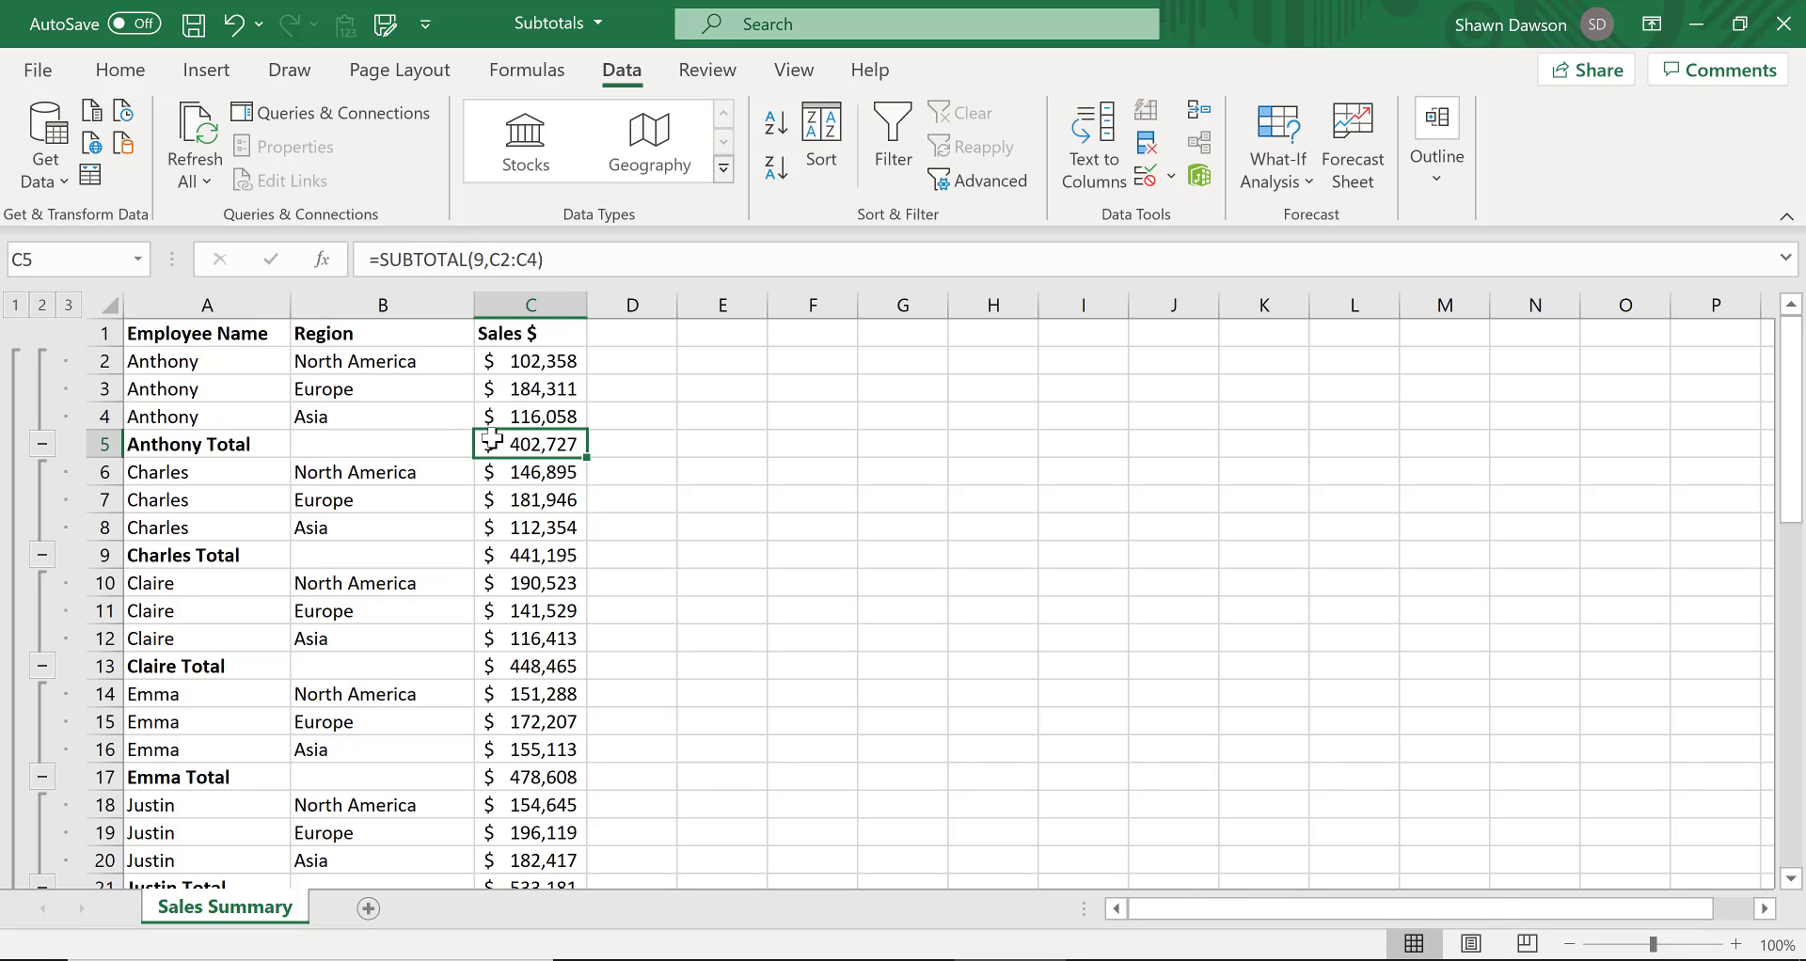
drag(524, 361, 519, 414)
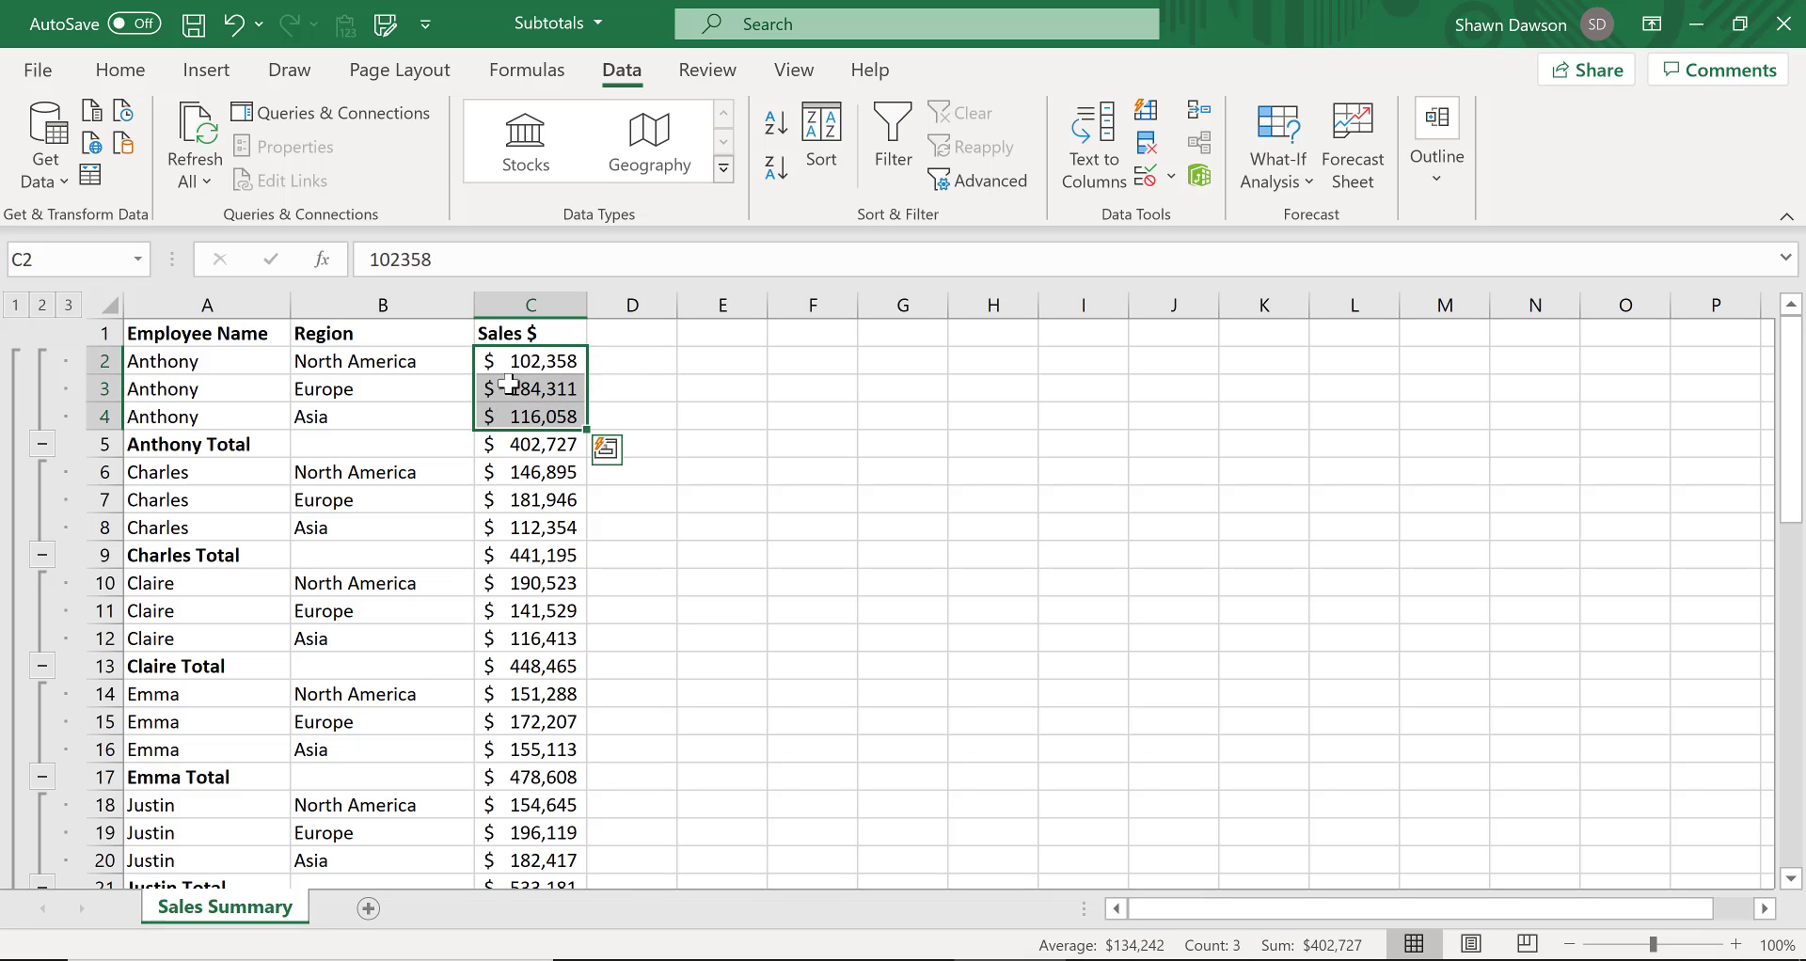
click(499, 442)
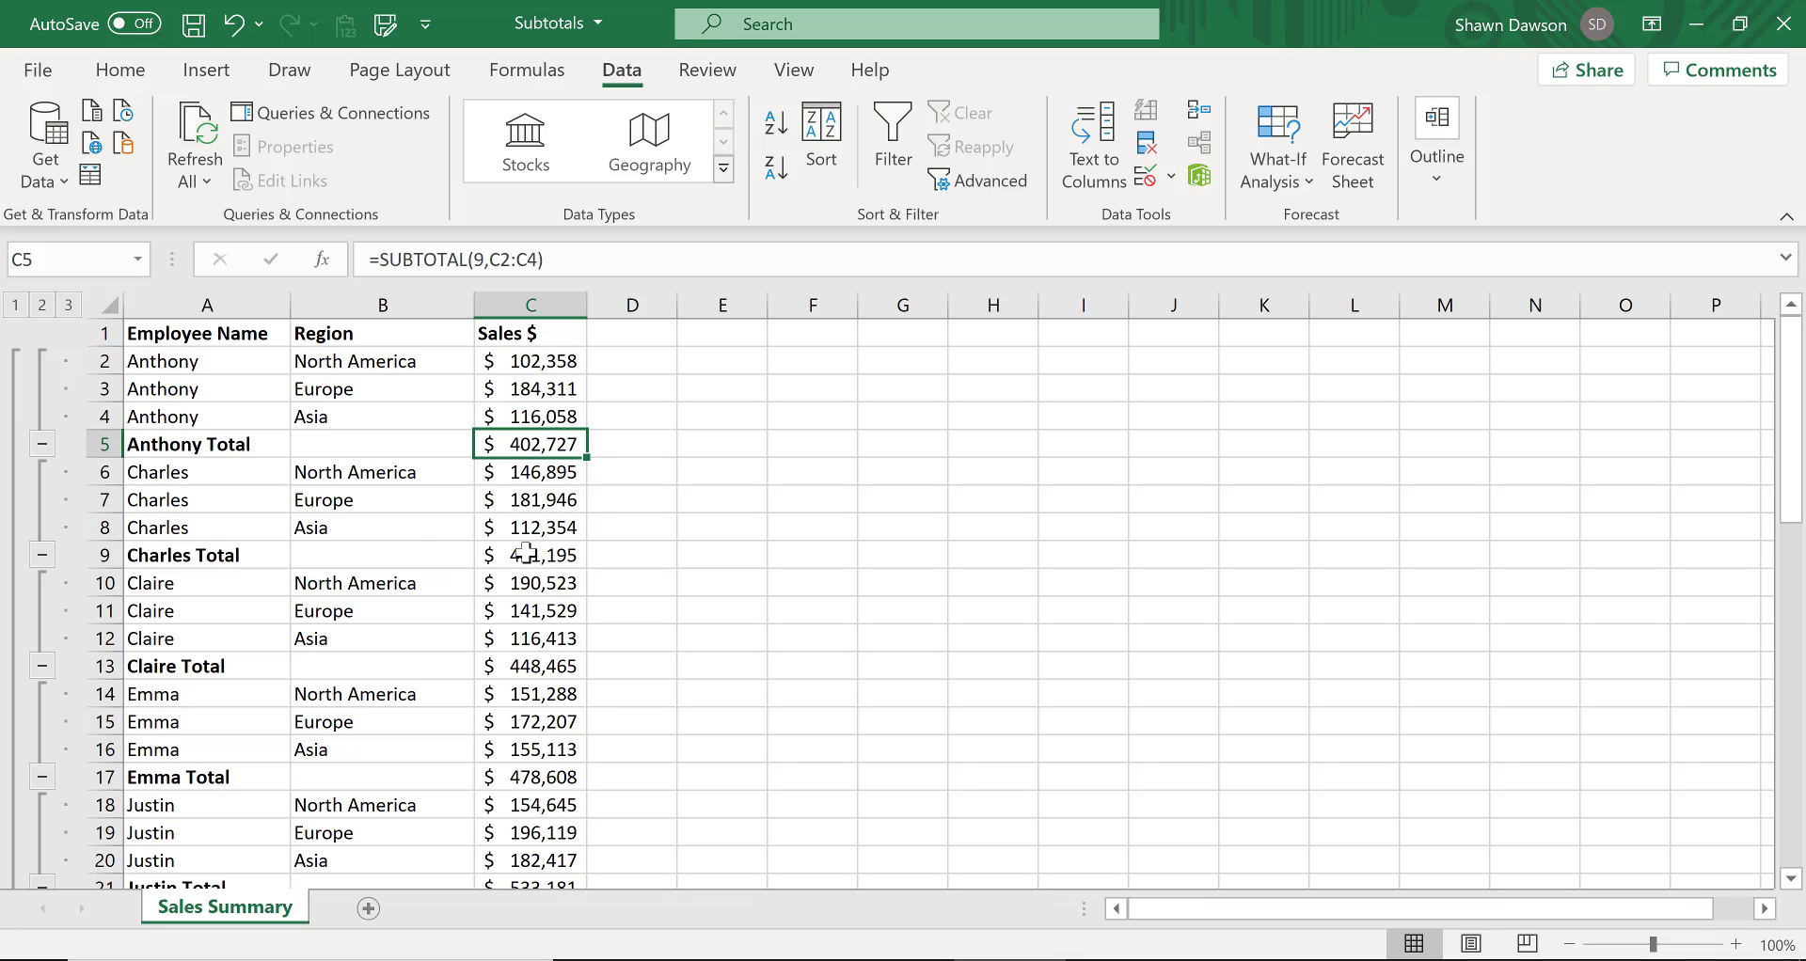
Inspect the subtotal and Grand Total formulas at the bottom of the list and recheck Anthony's sales.
scroll(529, 580, down, 5)
scroll(532, 579, down, 5)
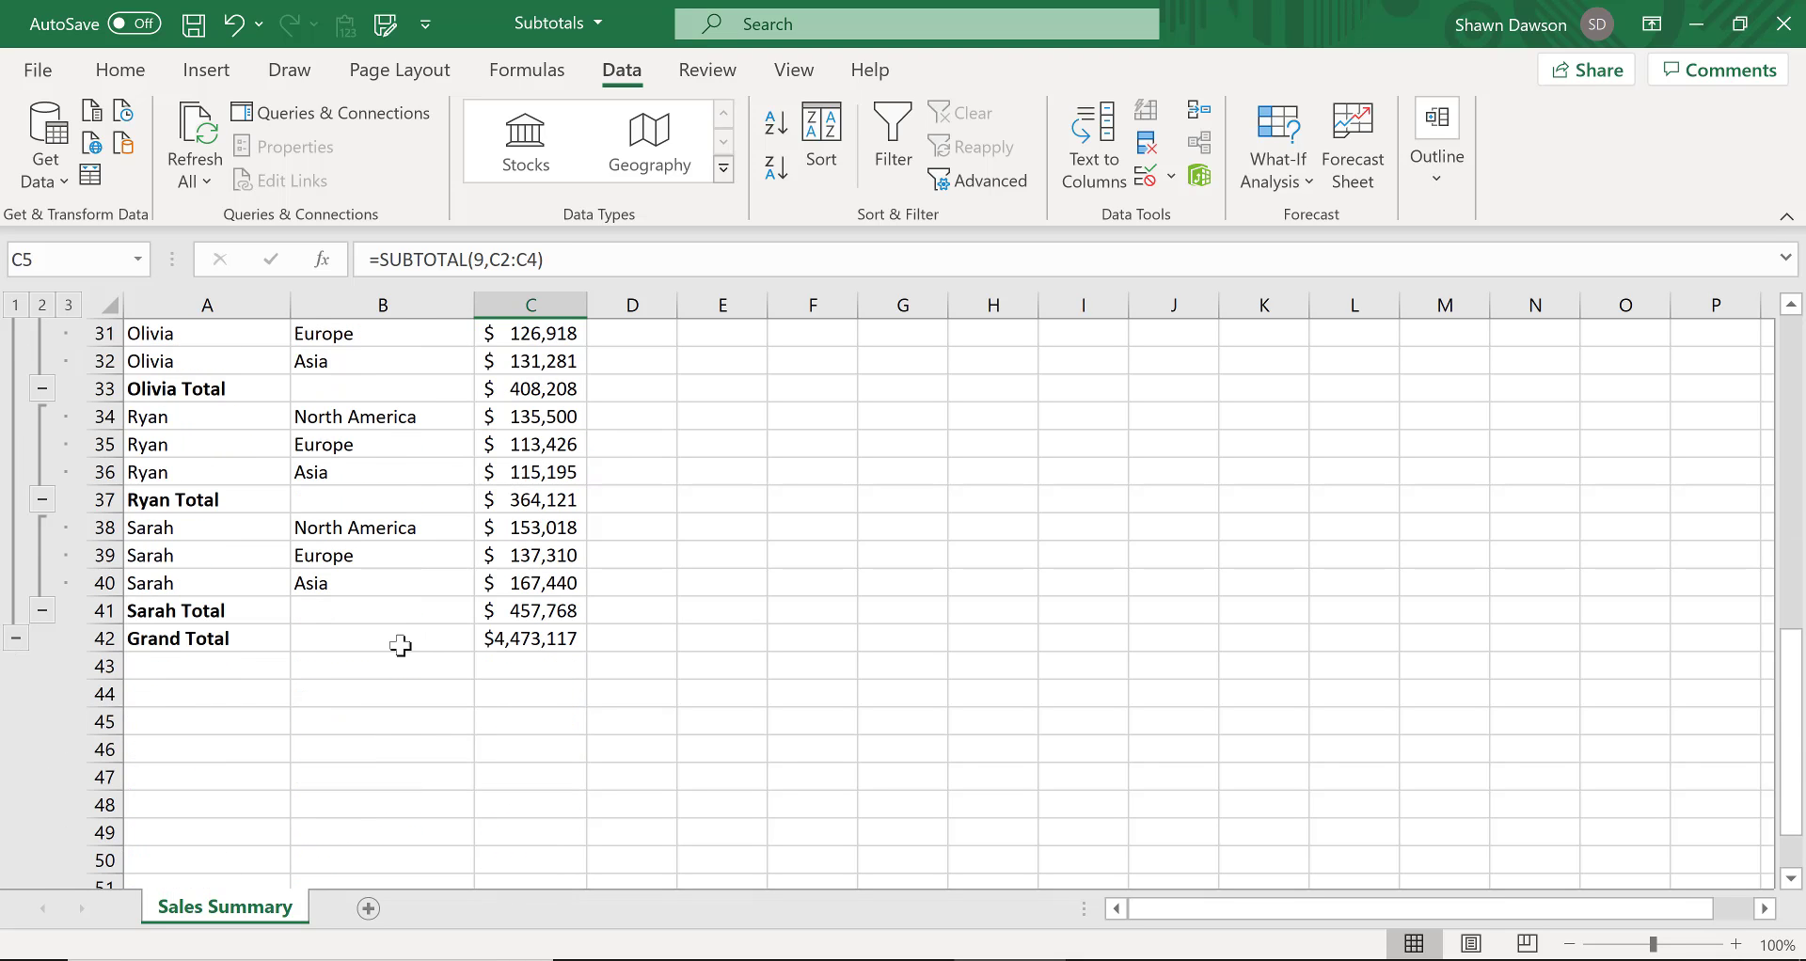
click(554, 638)
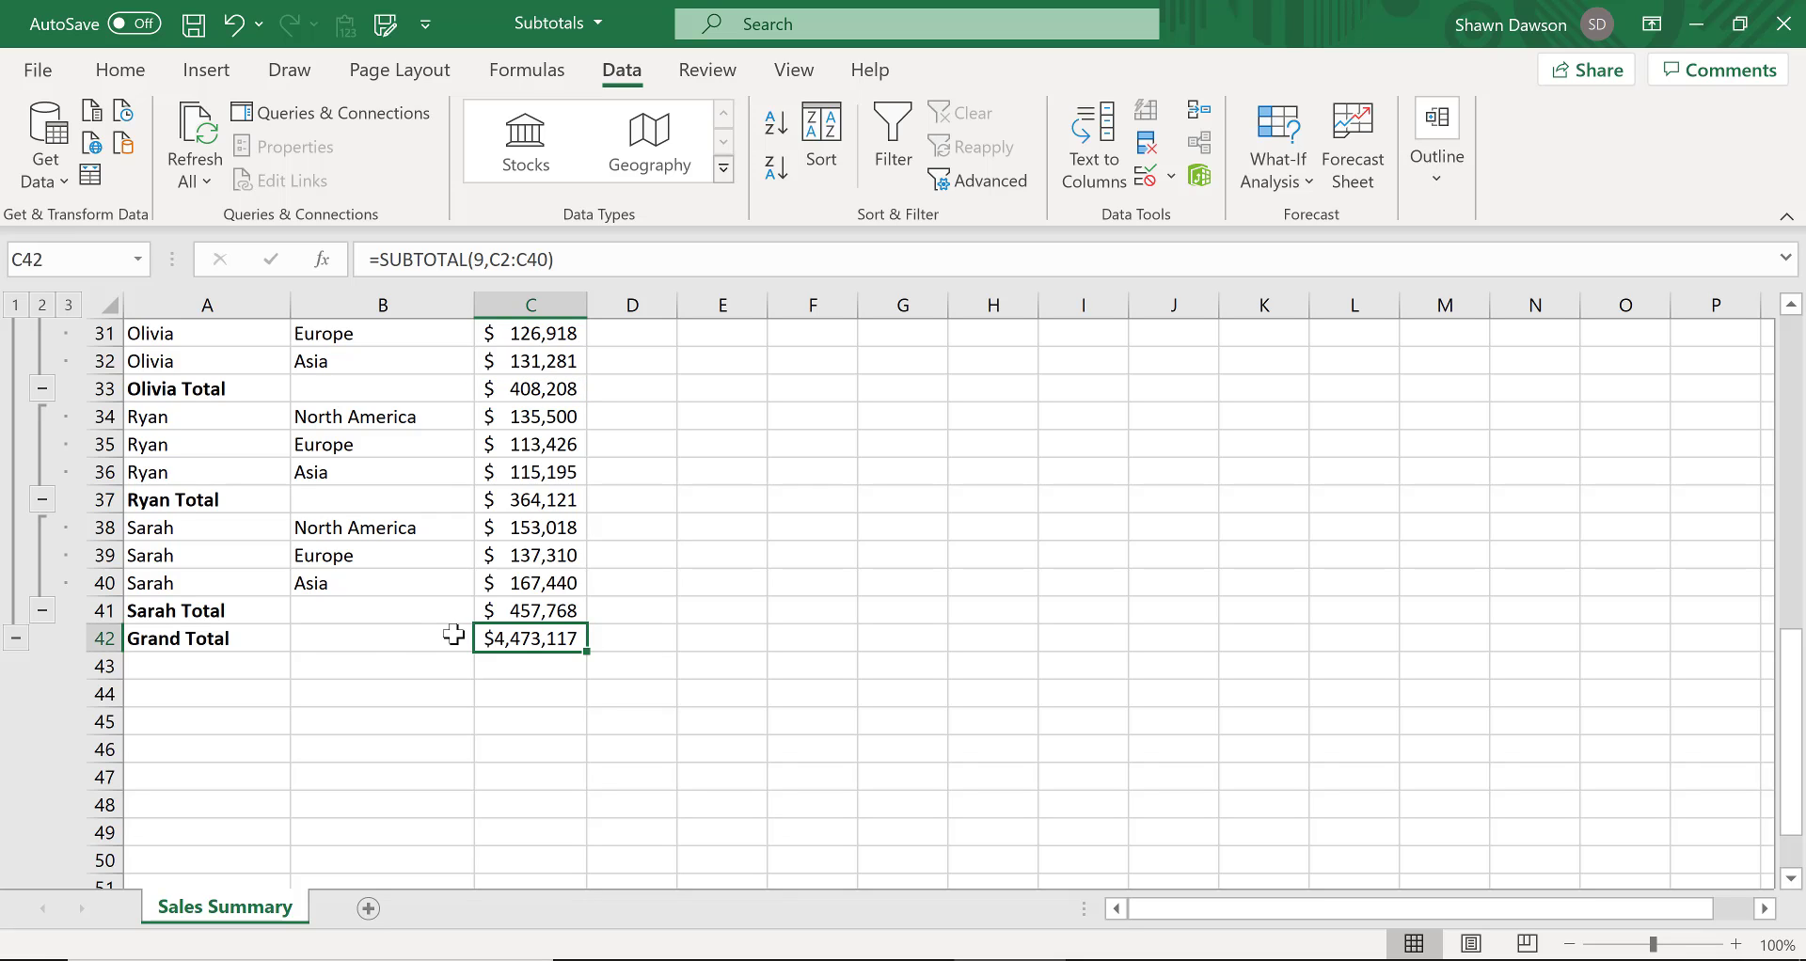
click(543, 499)
click(527, 610)
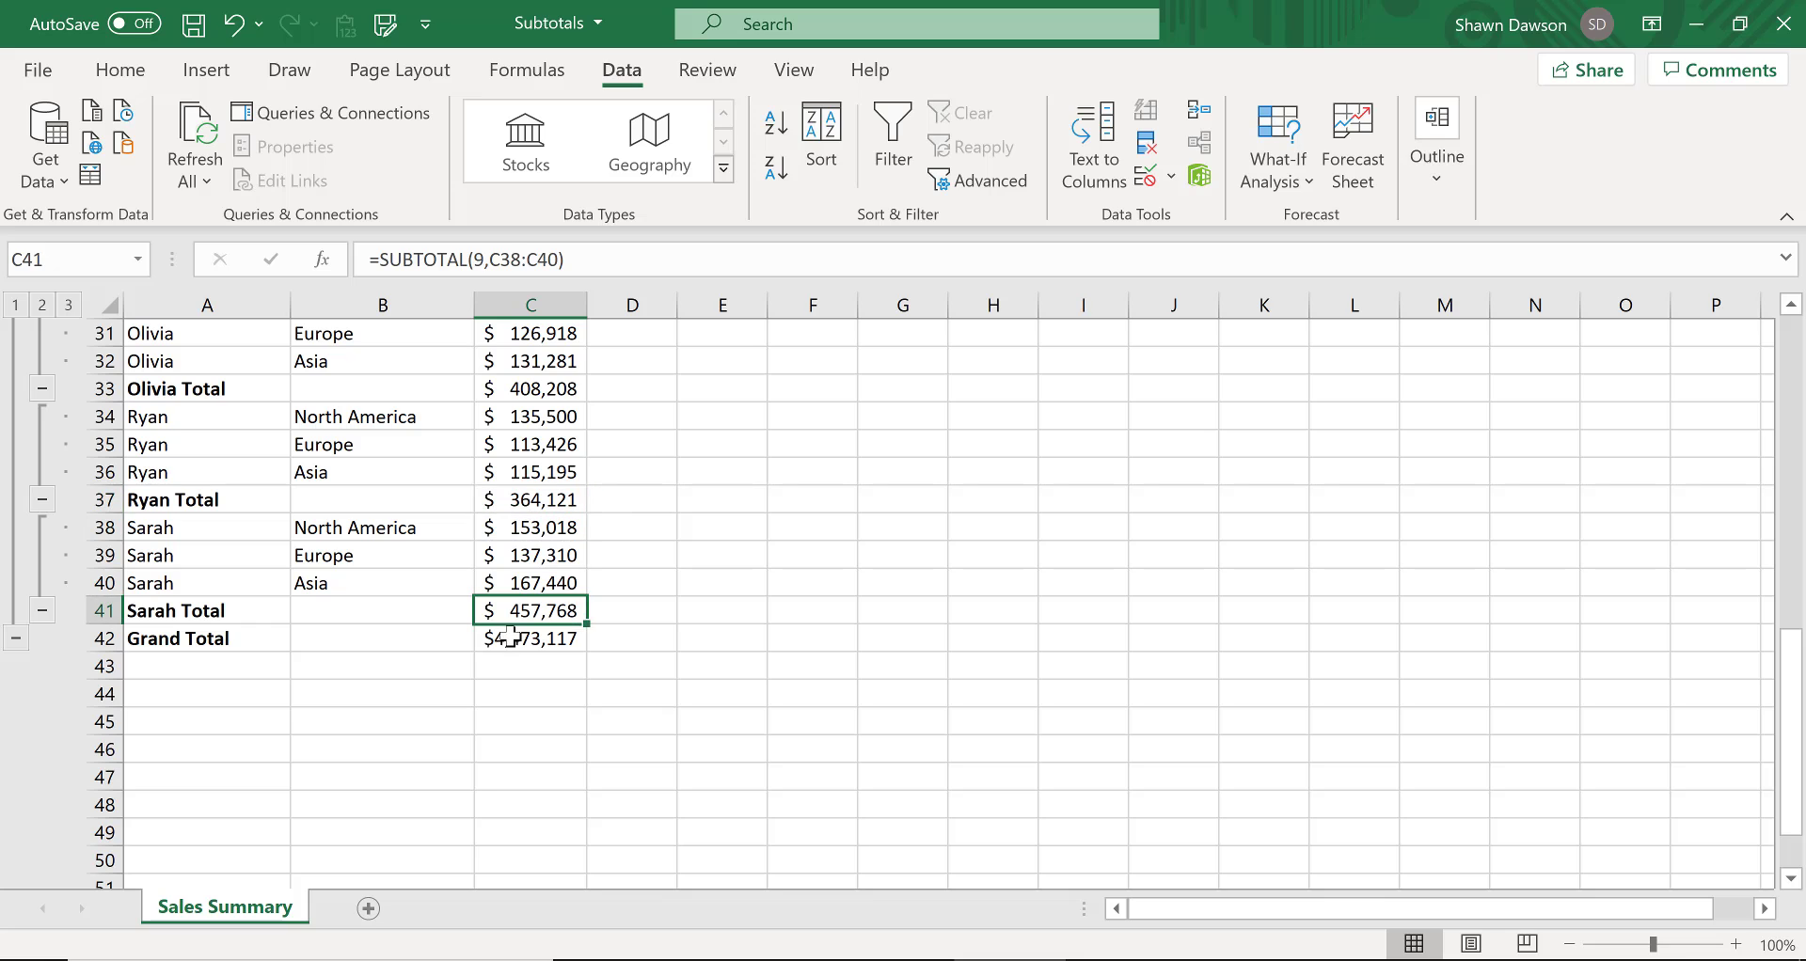
click(512, 637)
scroll(574, 562, up, 10)
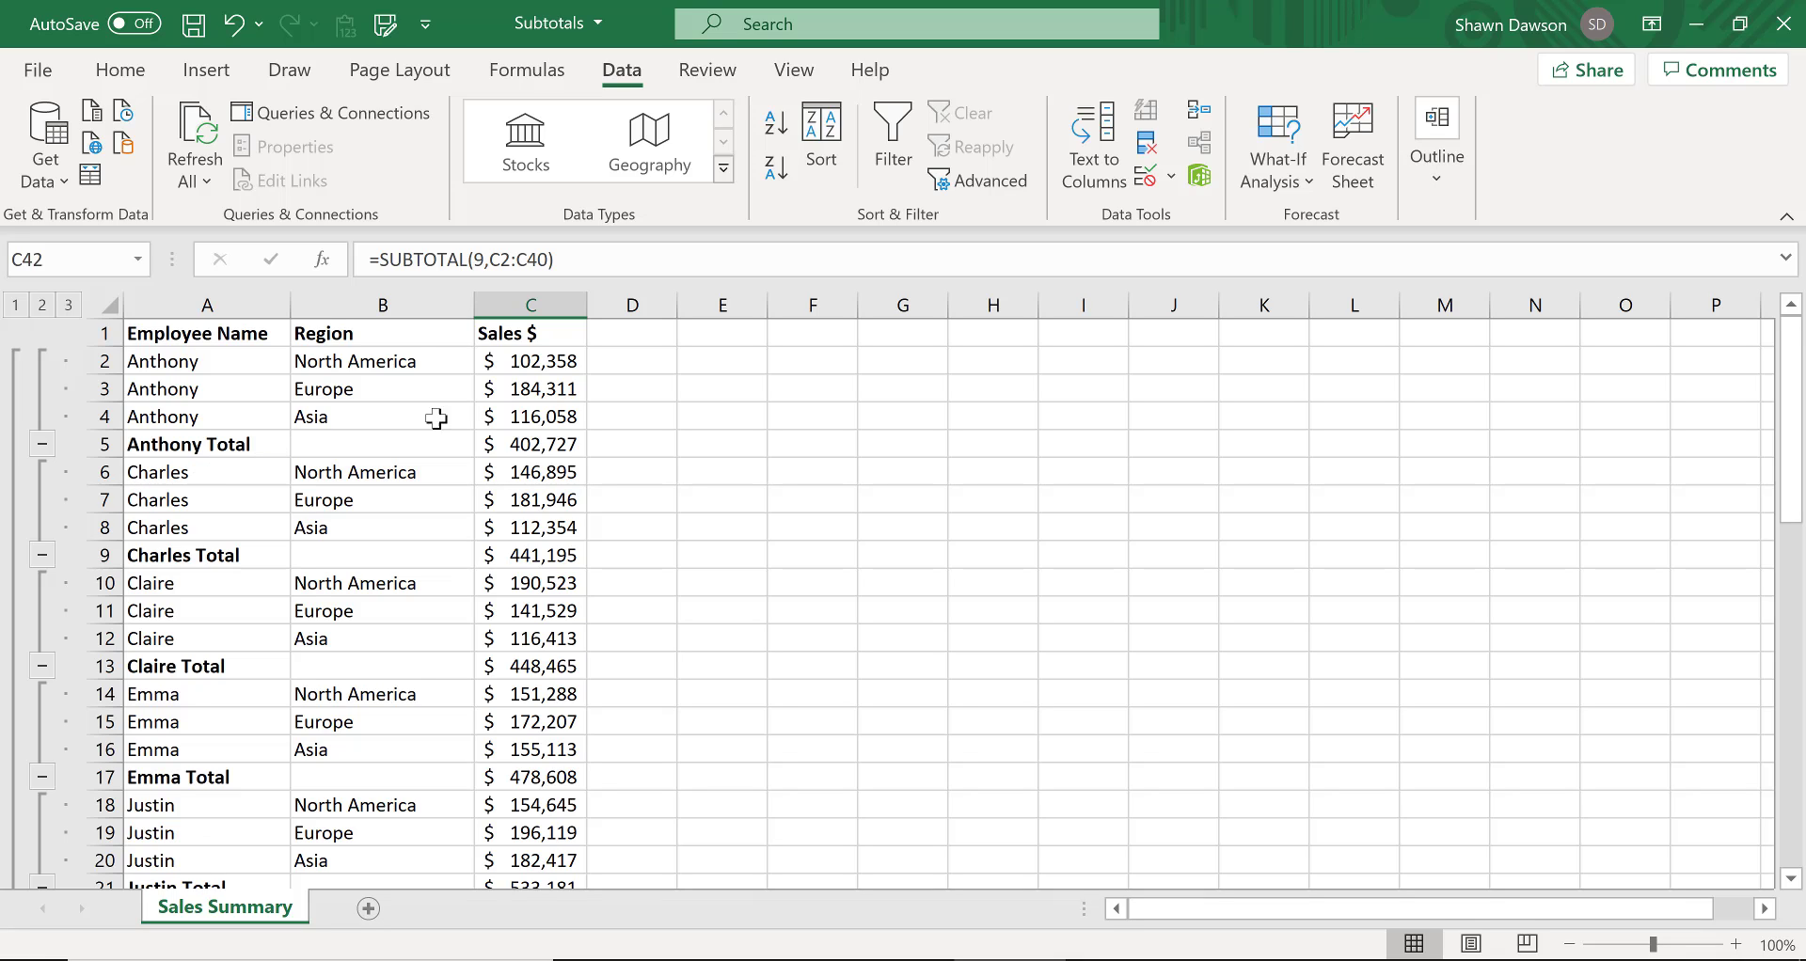
drag(536, 358, 520, 431)
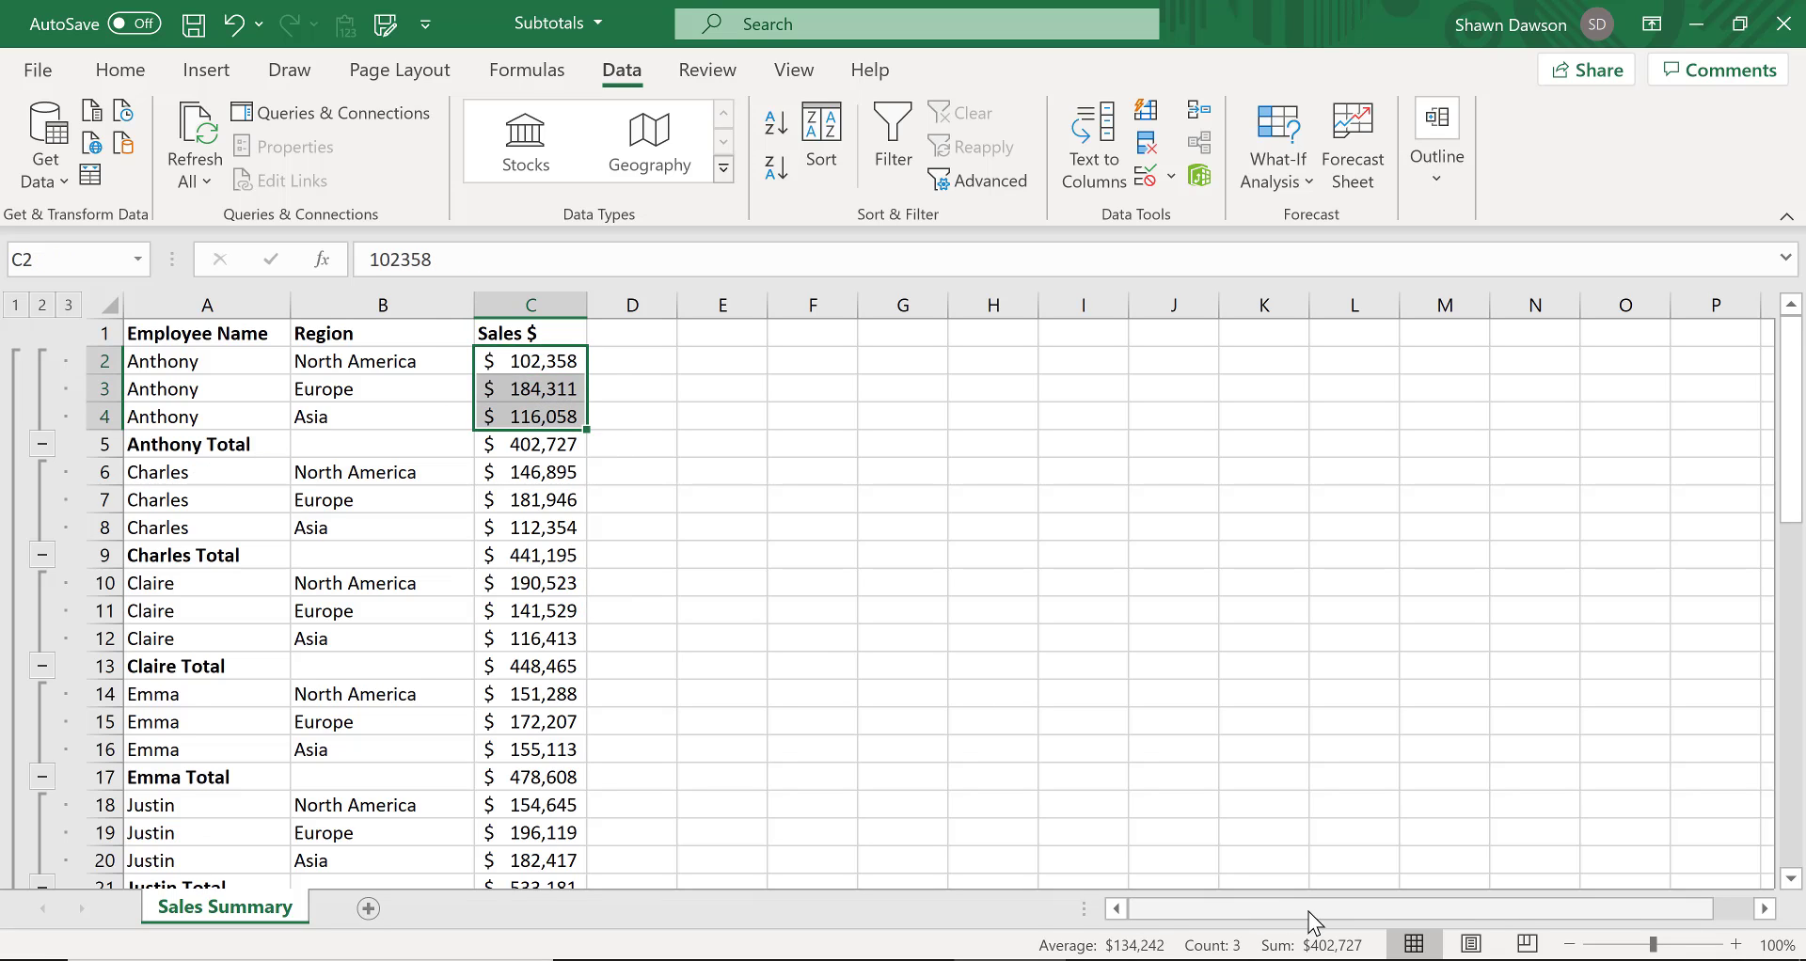
click(434, 472)
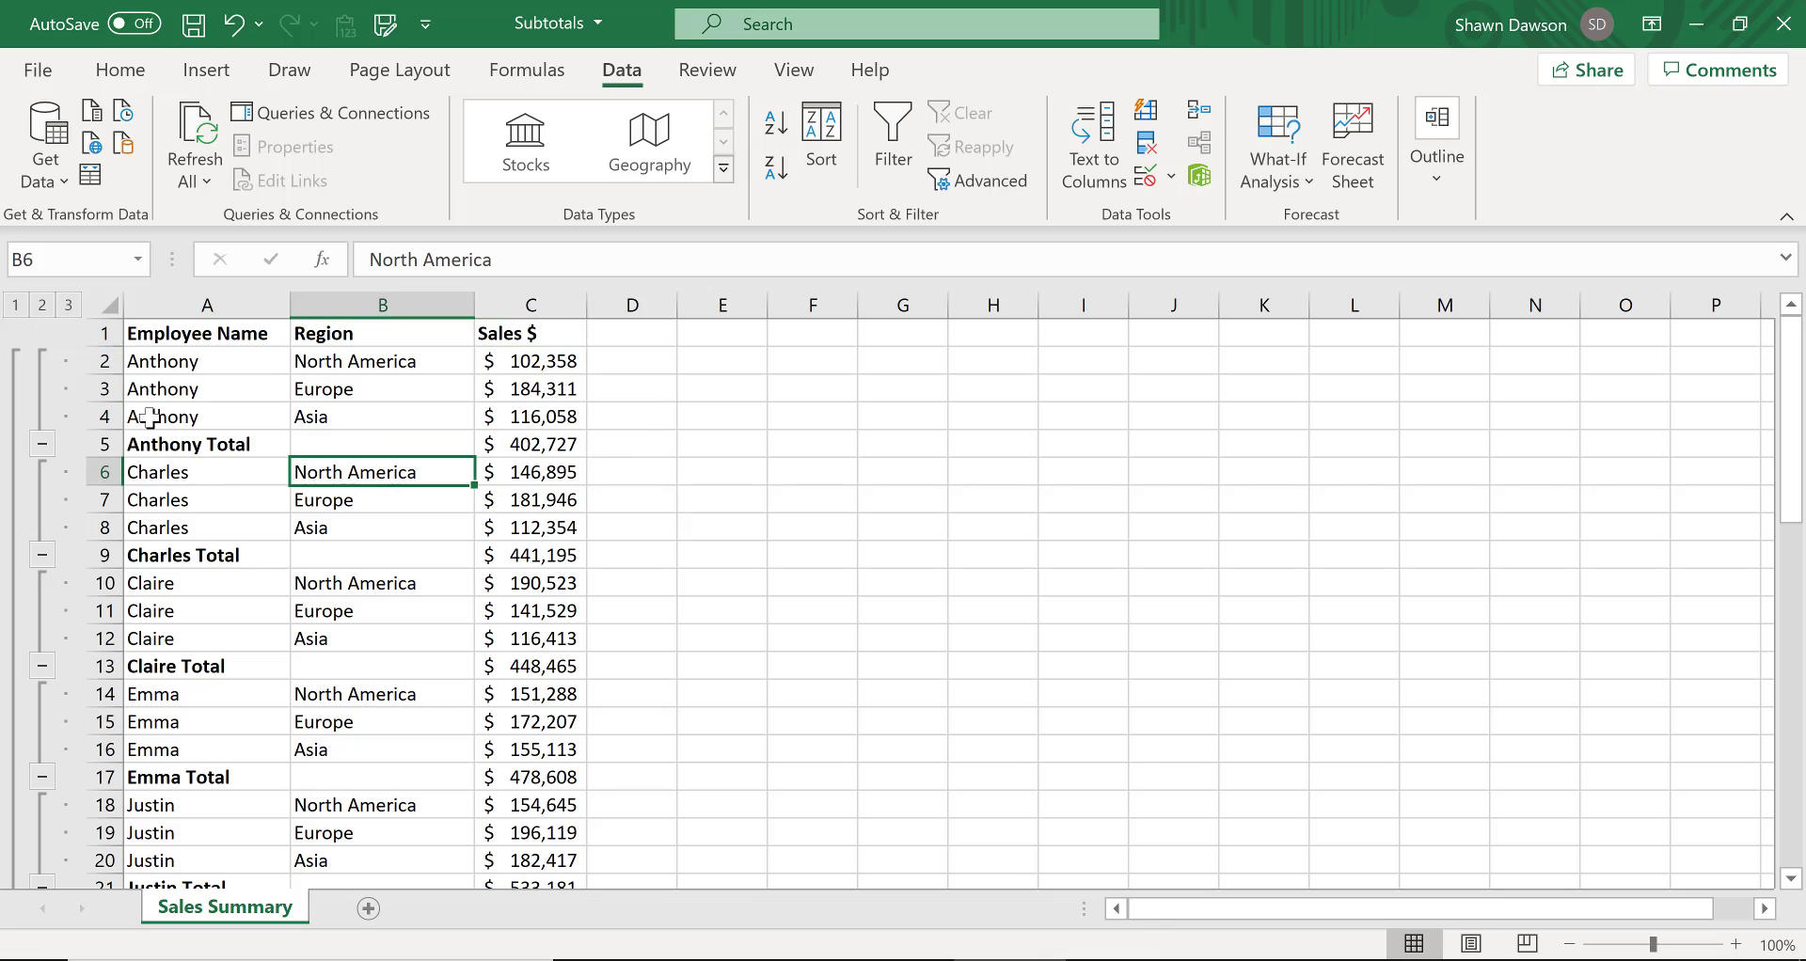
Switch the outline between level 2 (employee totals only) and level 3 (all detail rows), finishing on level 2.
click(42, 307)
click(221, 389)
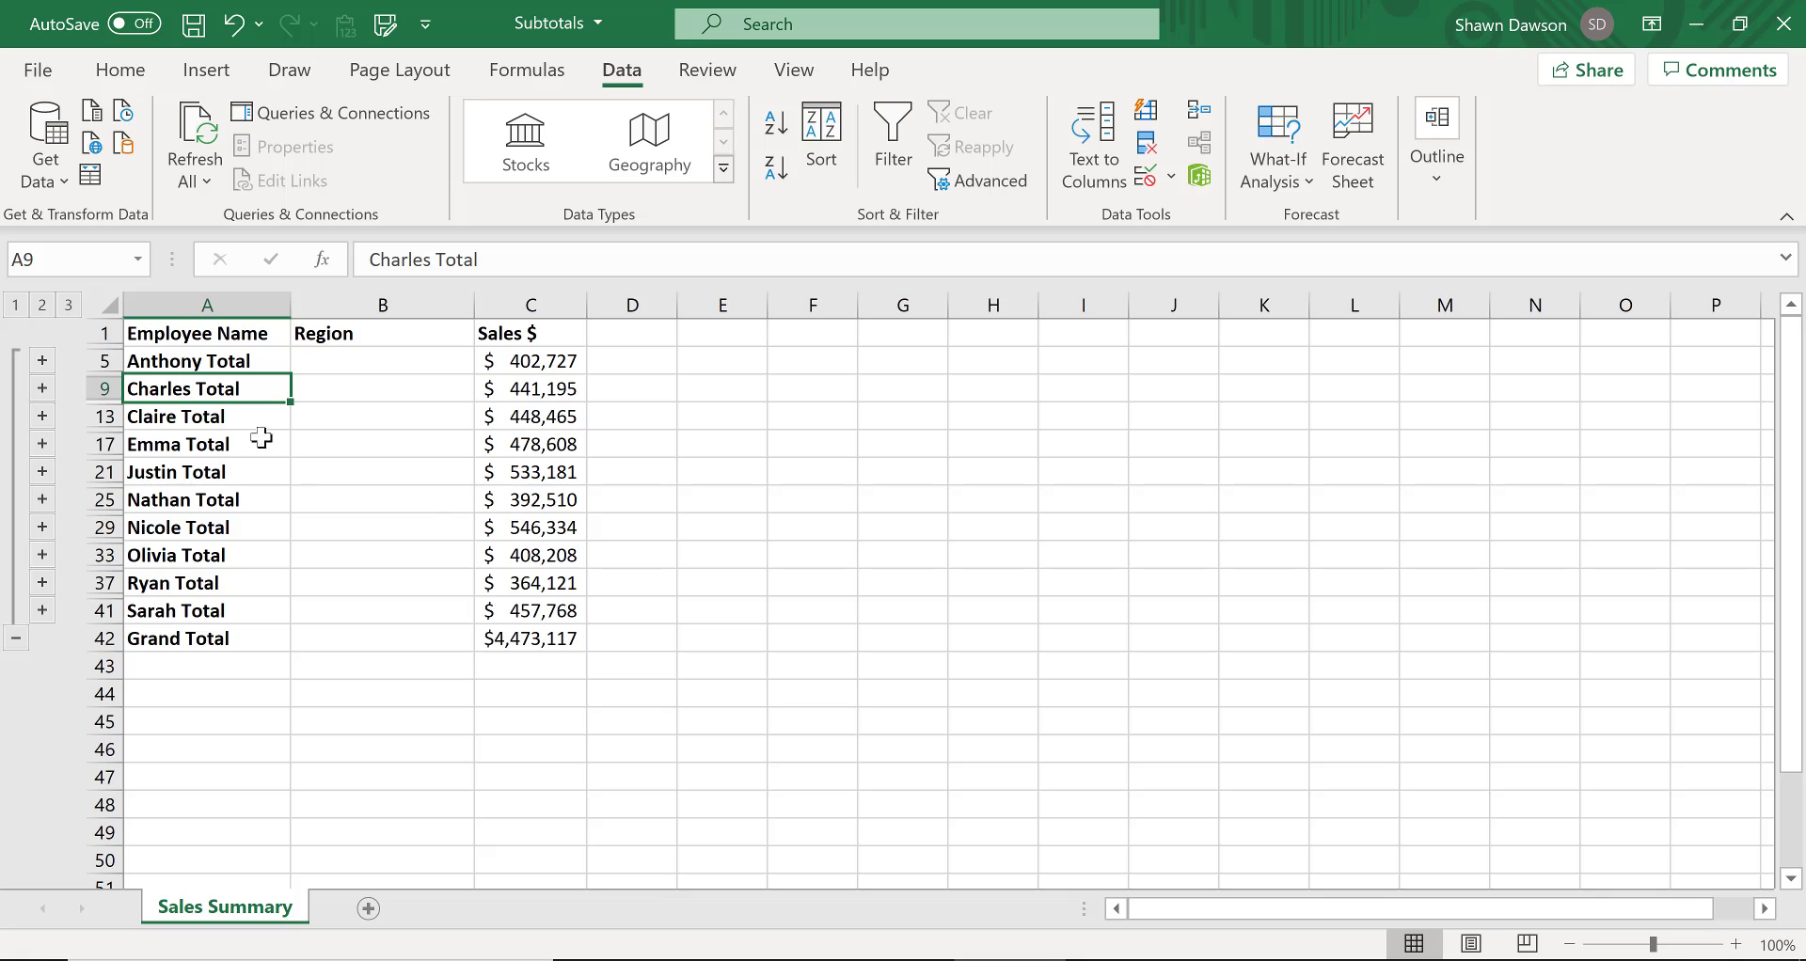
click(73, 305)
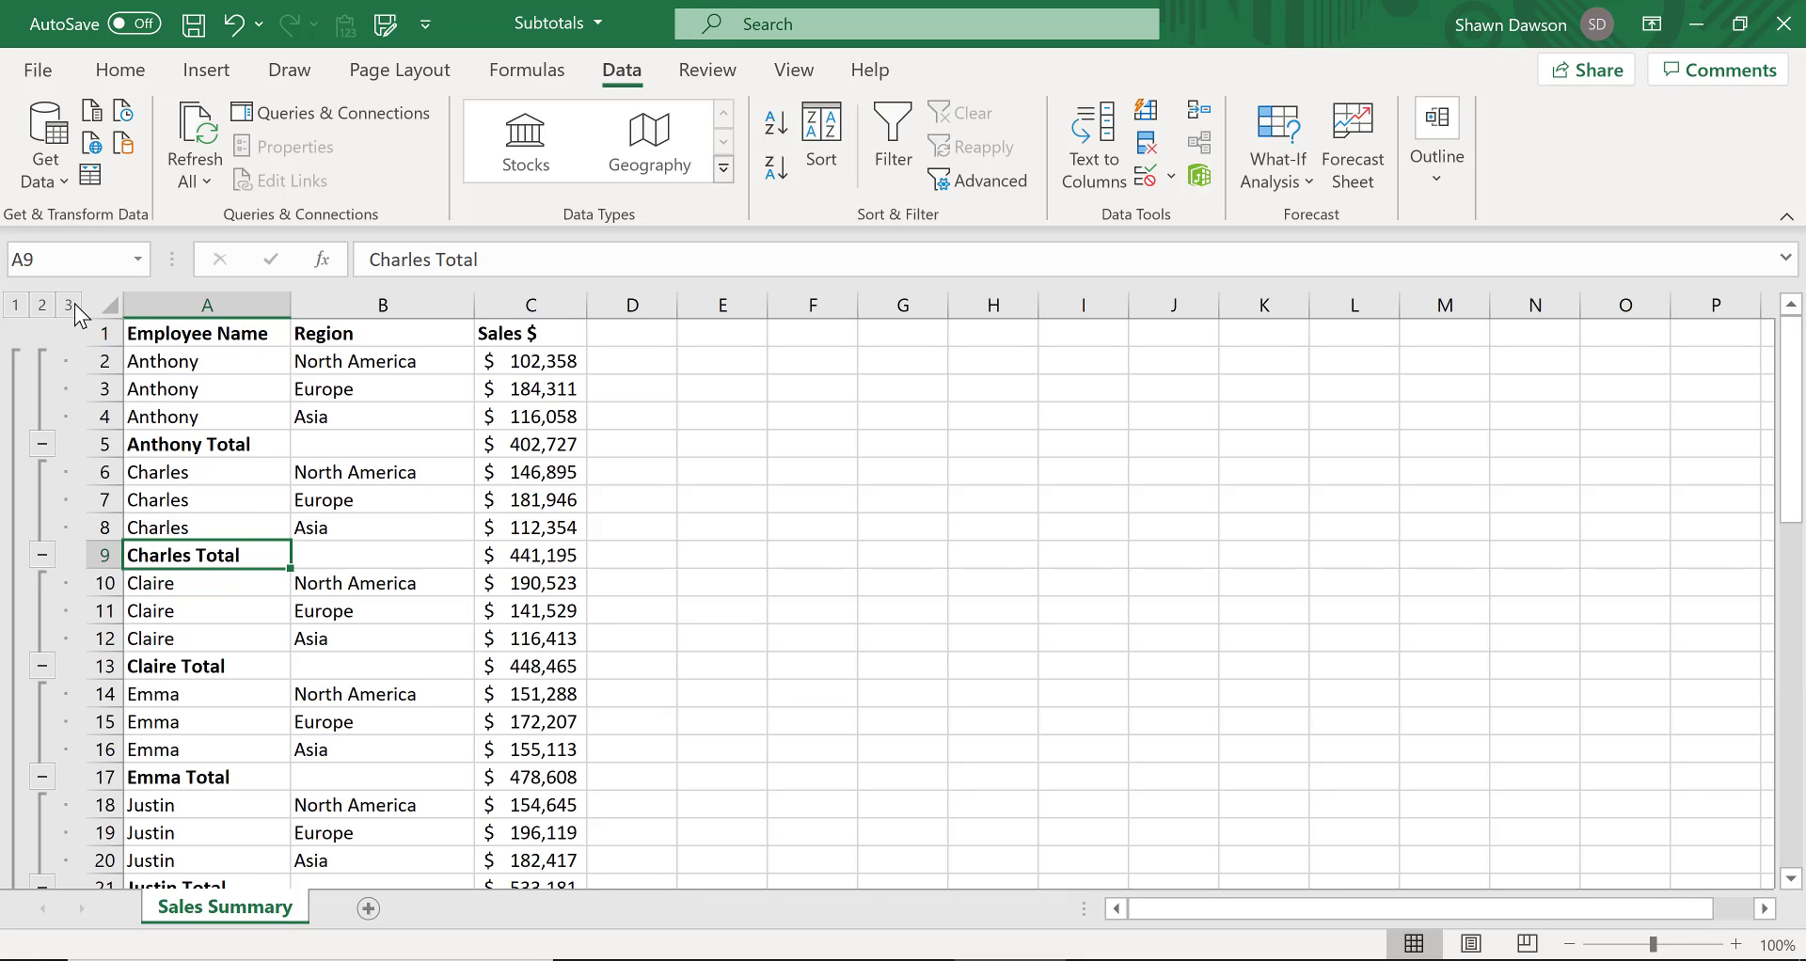
click(44, 305)
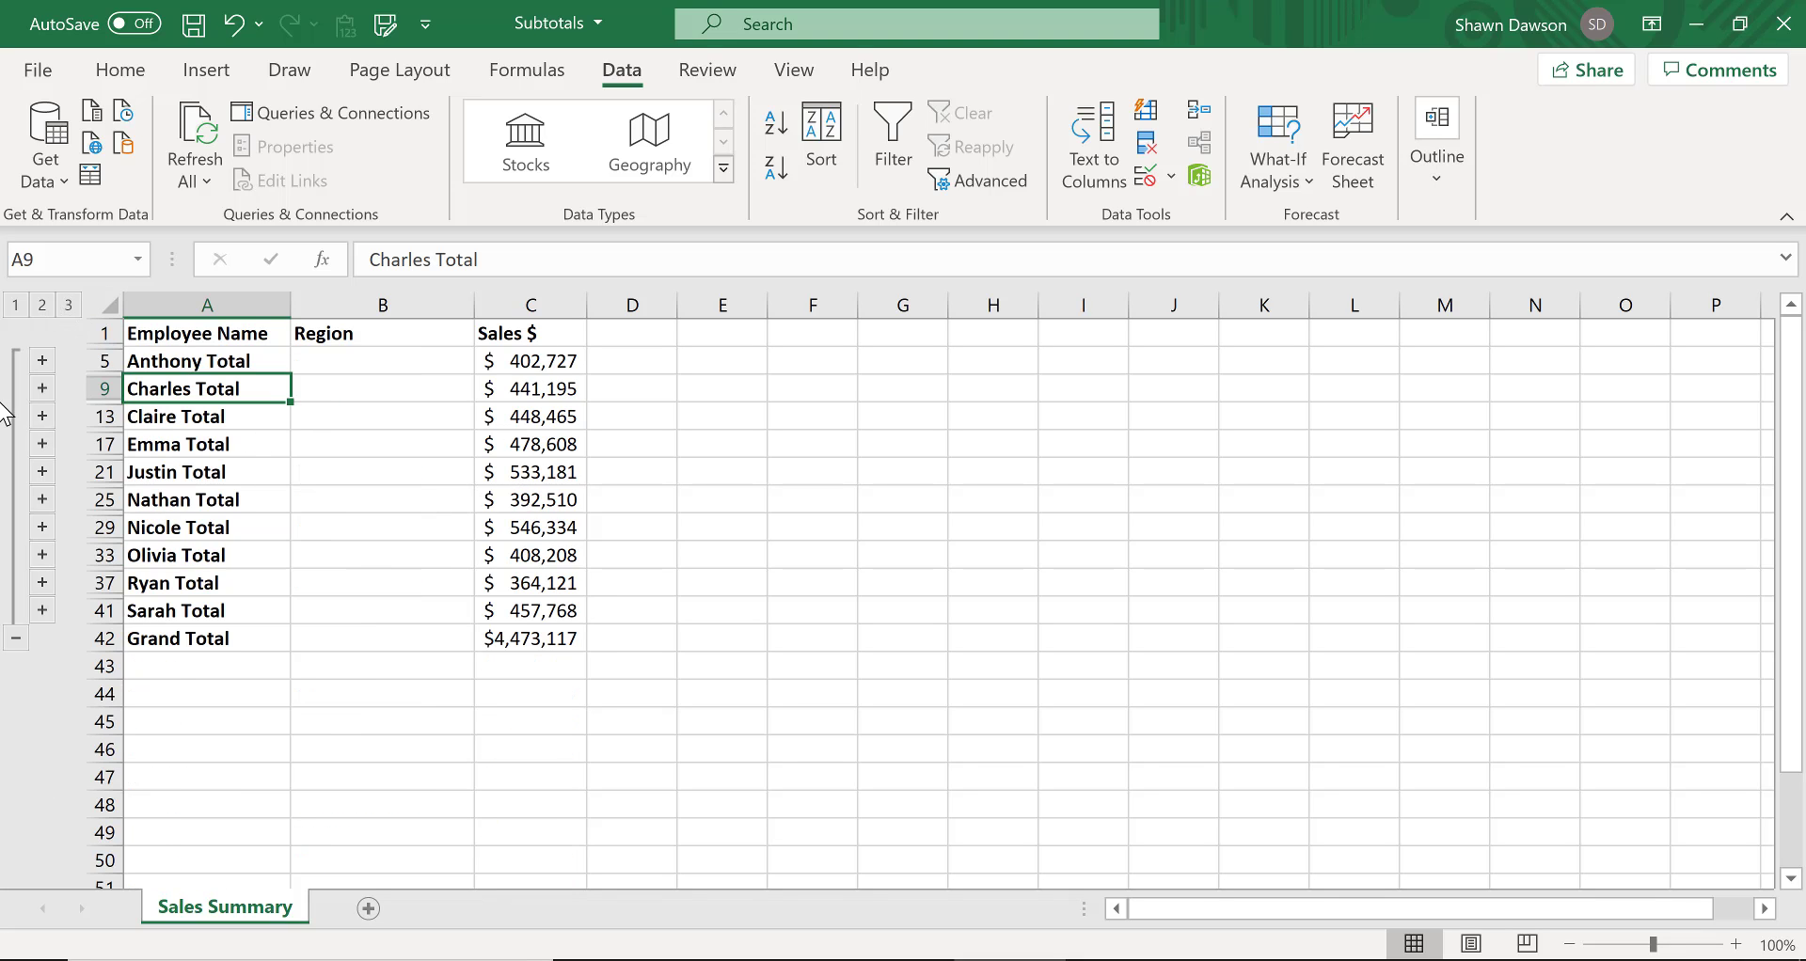
Expand and collapse the Emma and Anthony groups individually in the outline.
click(45, 439)
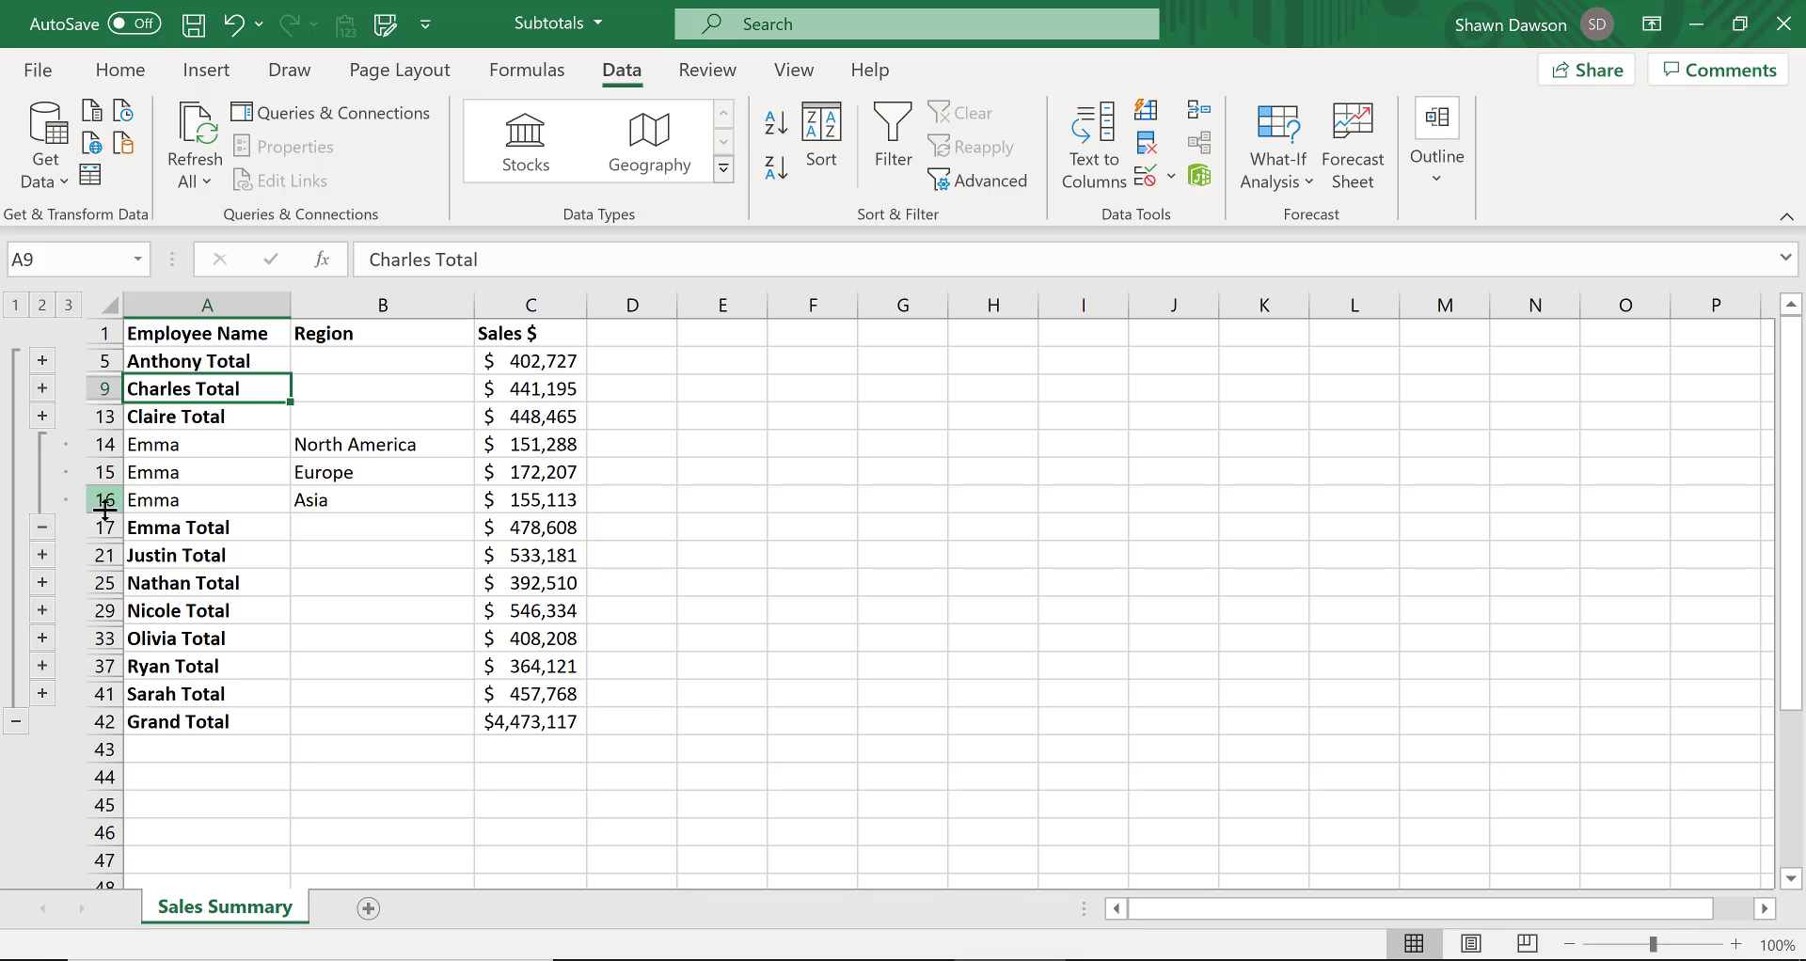
click(42, 527)
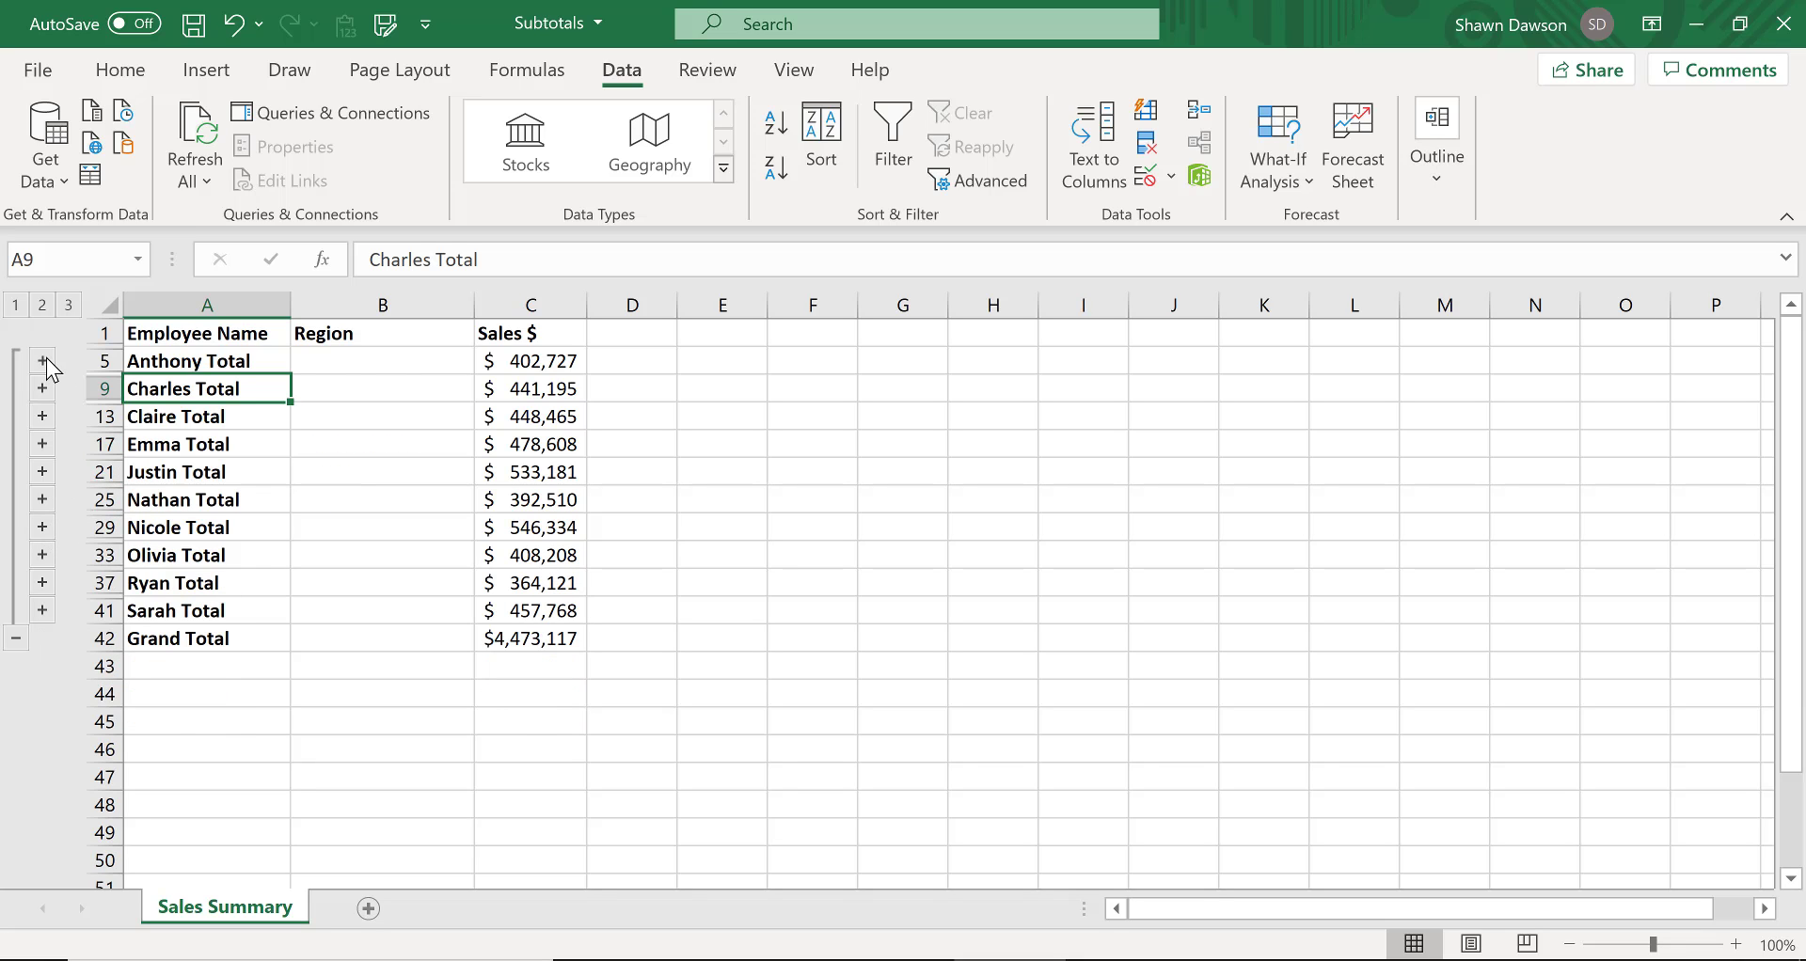
click(44, 361)
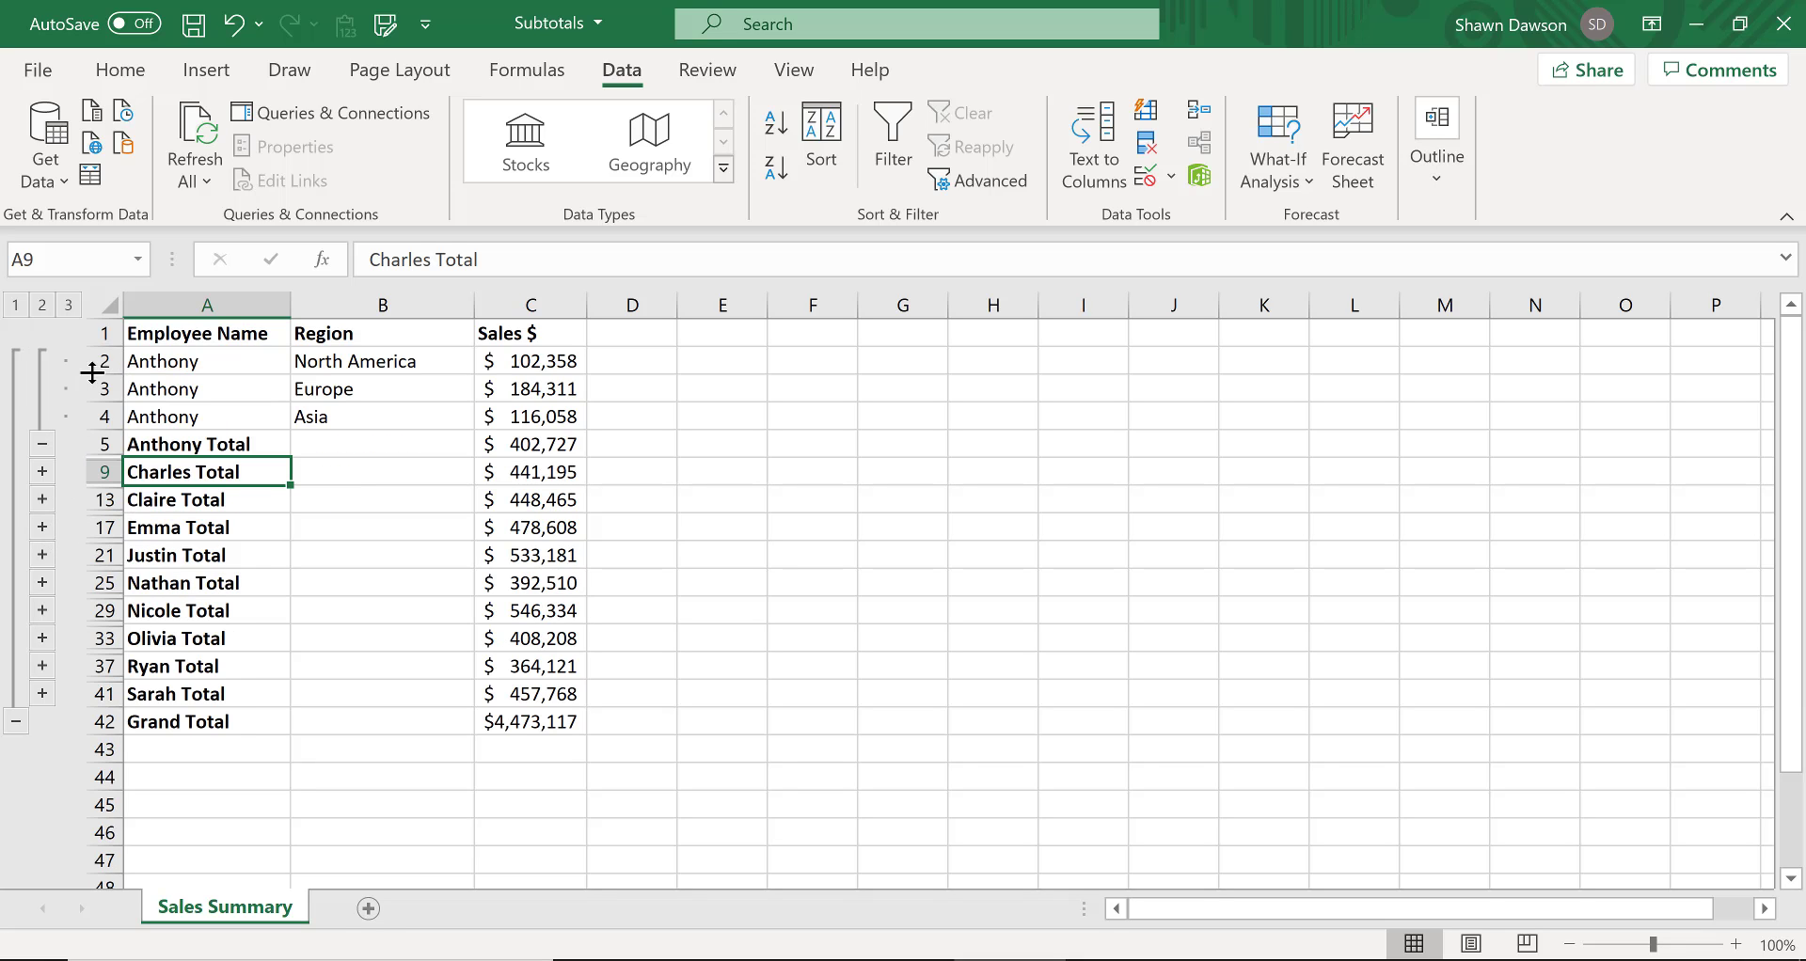
click(41, 444)
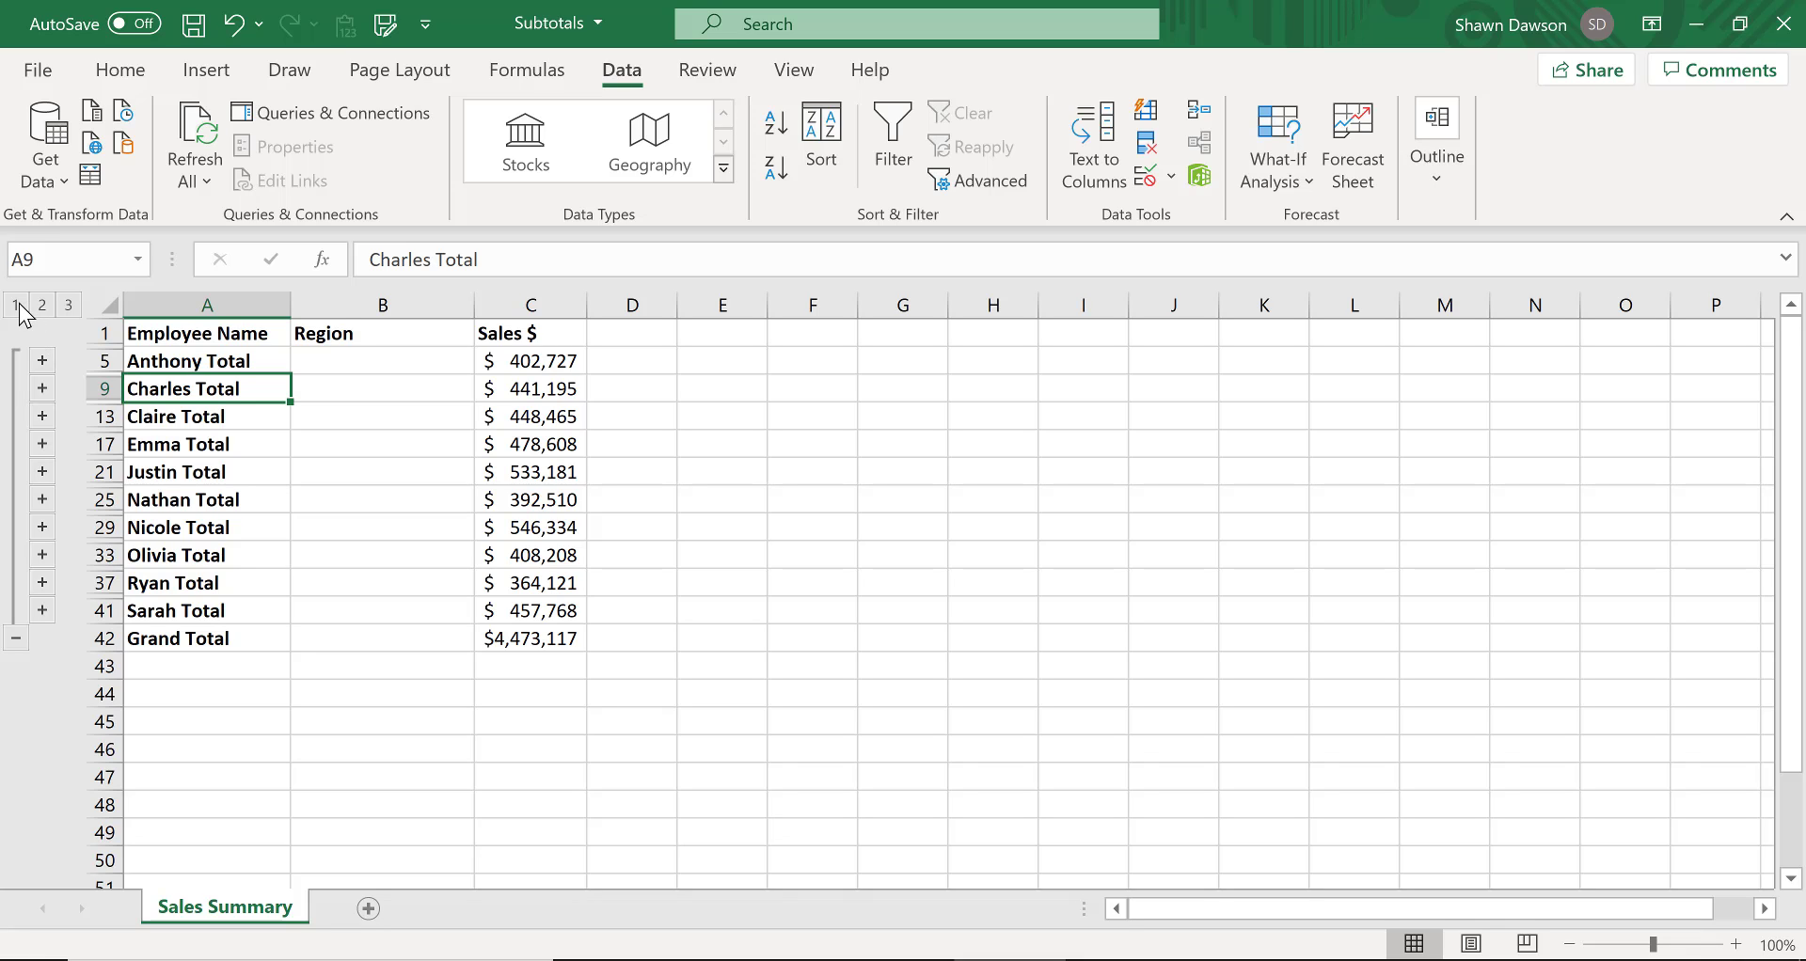
Collapse the outline to level 1, restore level 2, and briefly expand and collapse Anthony's group.
click(16, 305)
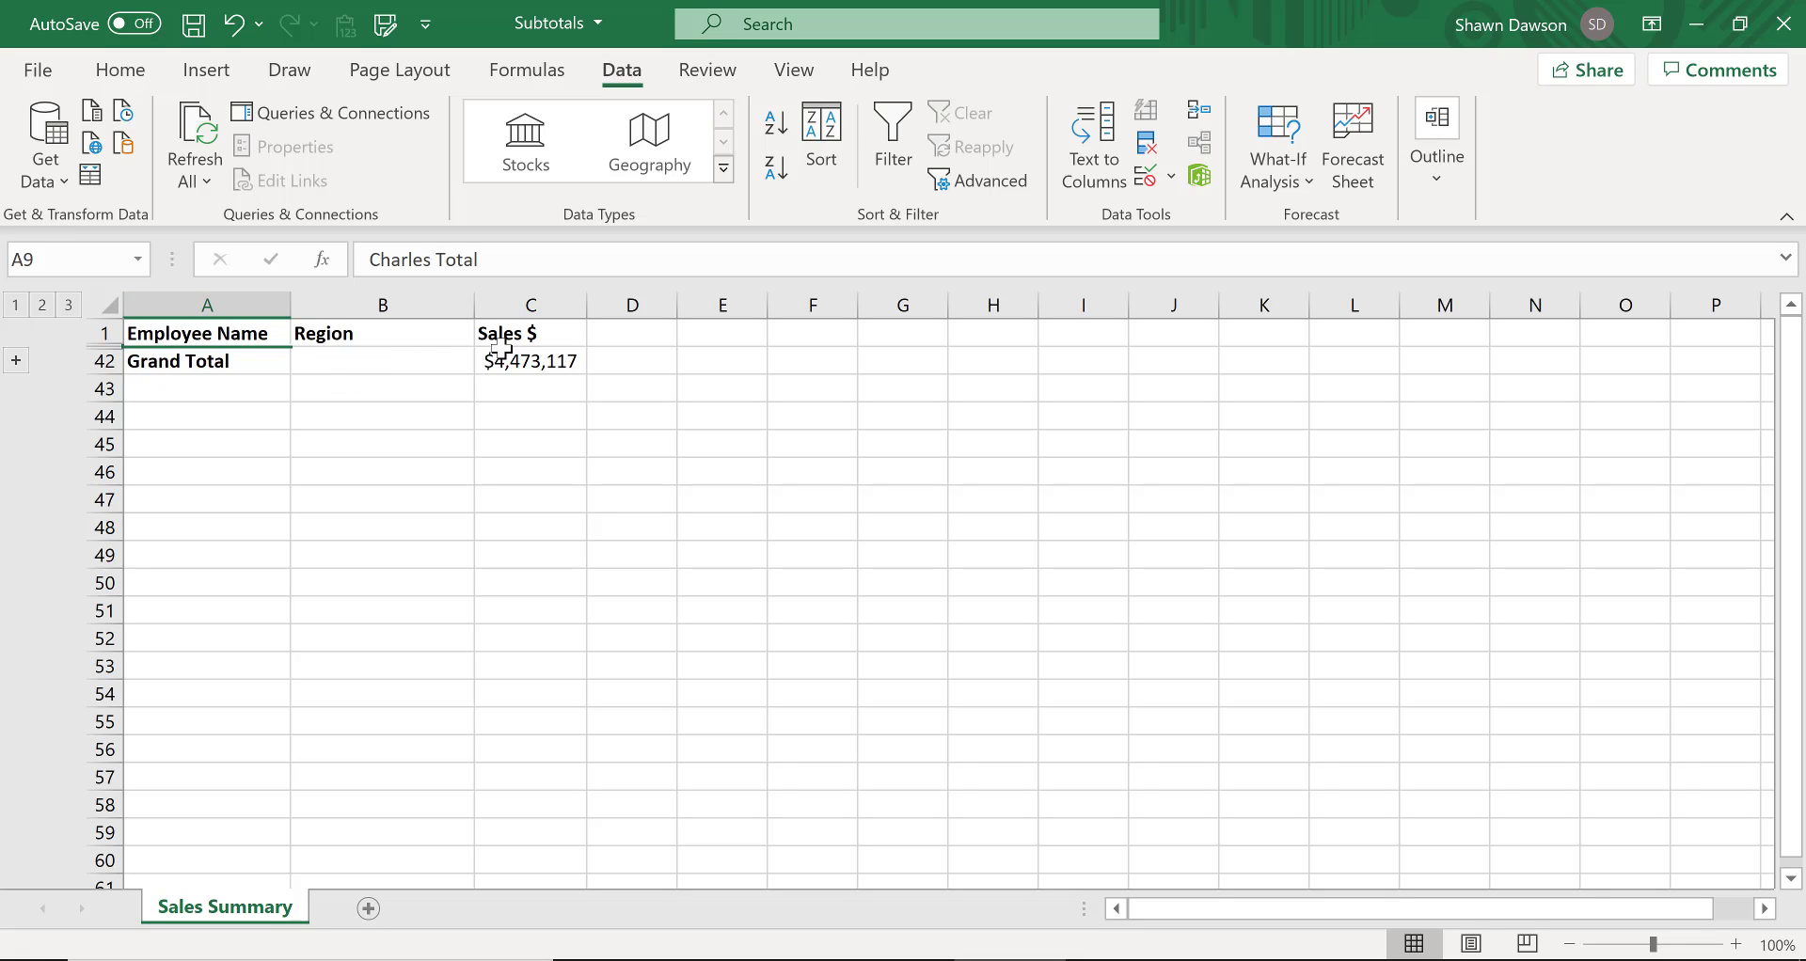
click(41, 305)
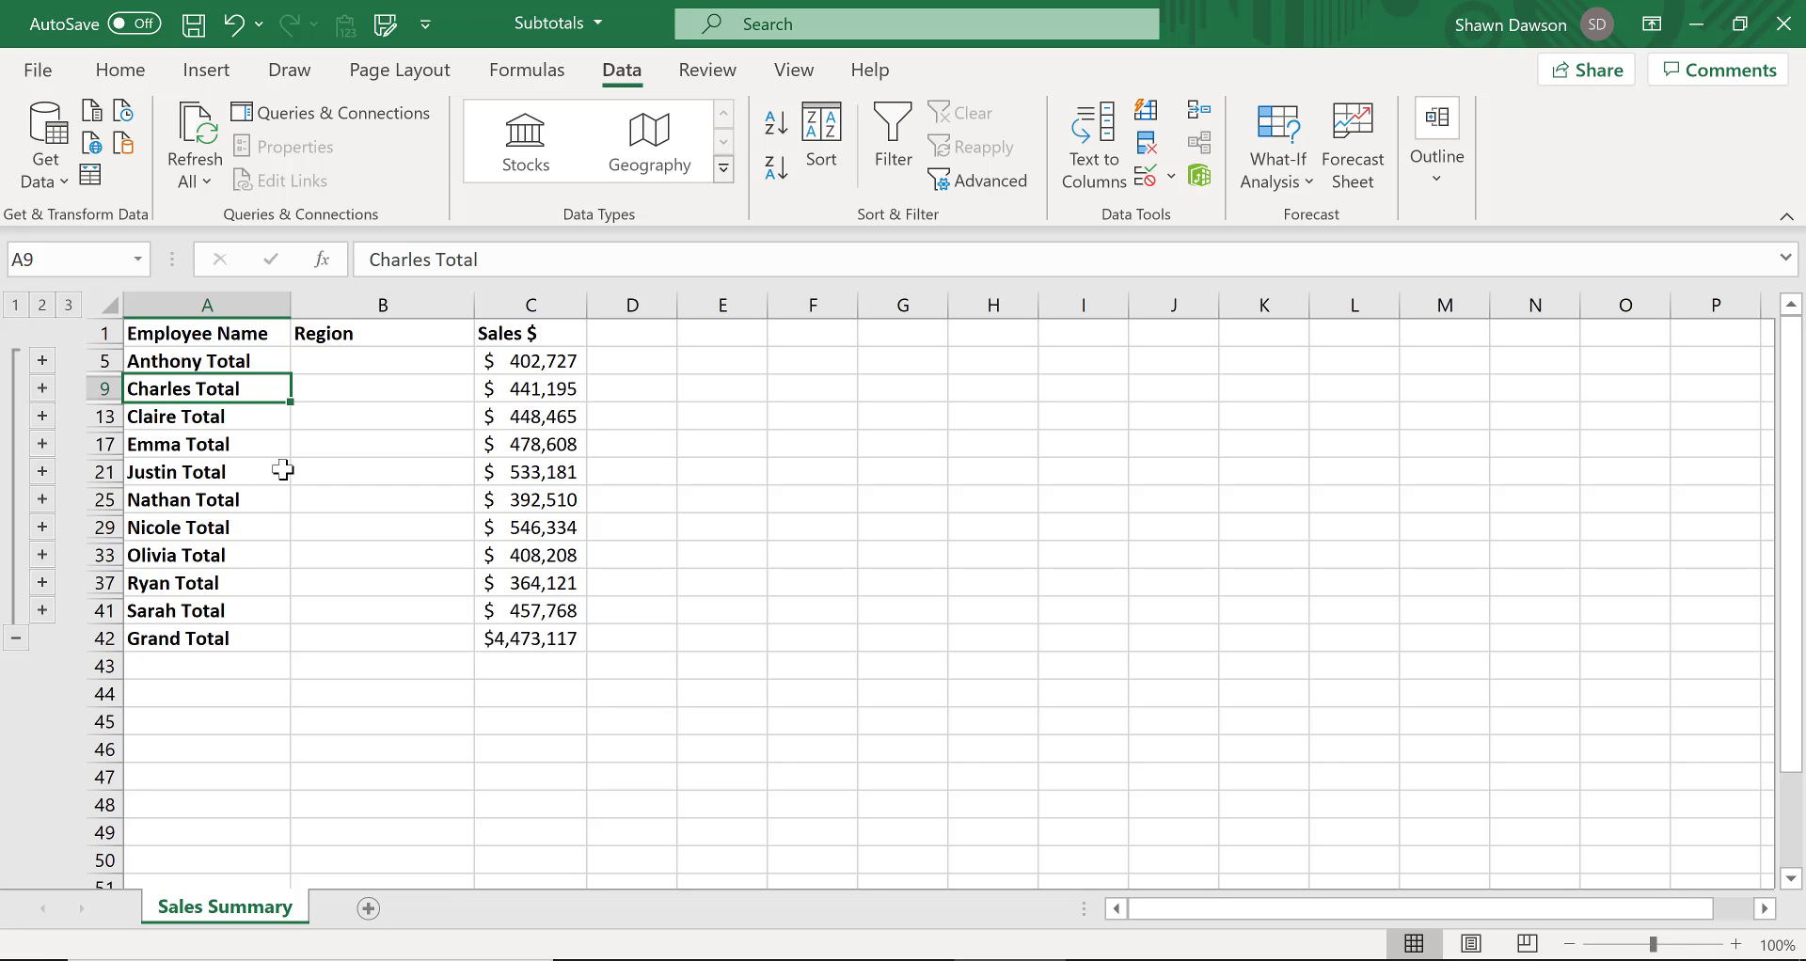
click(42, 364)
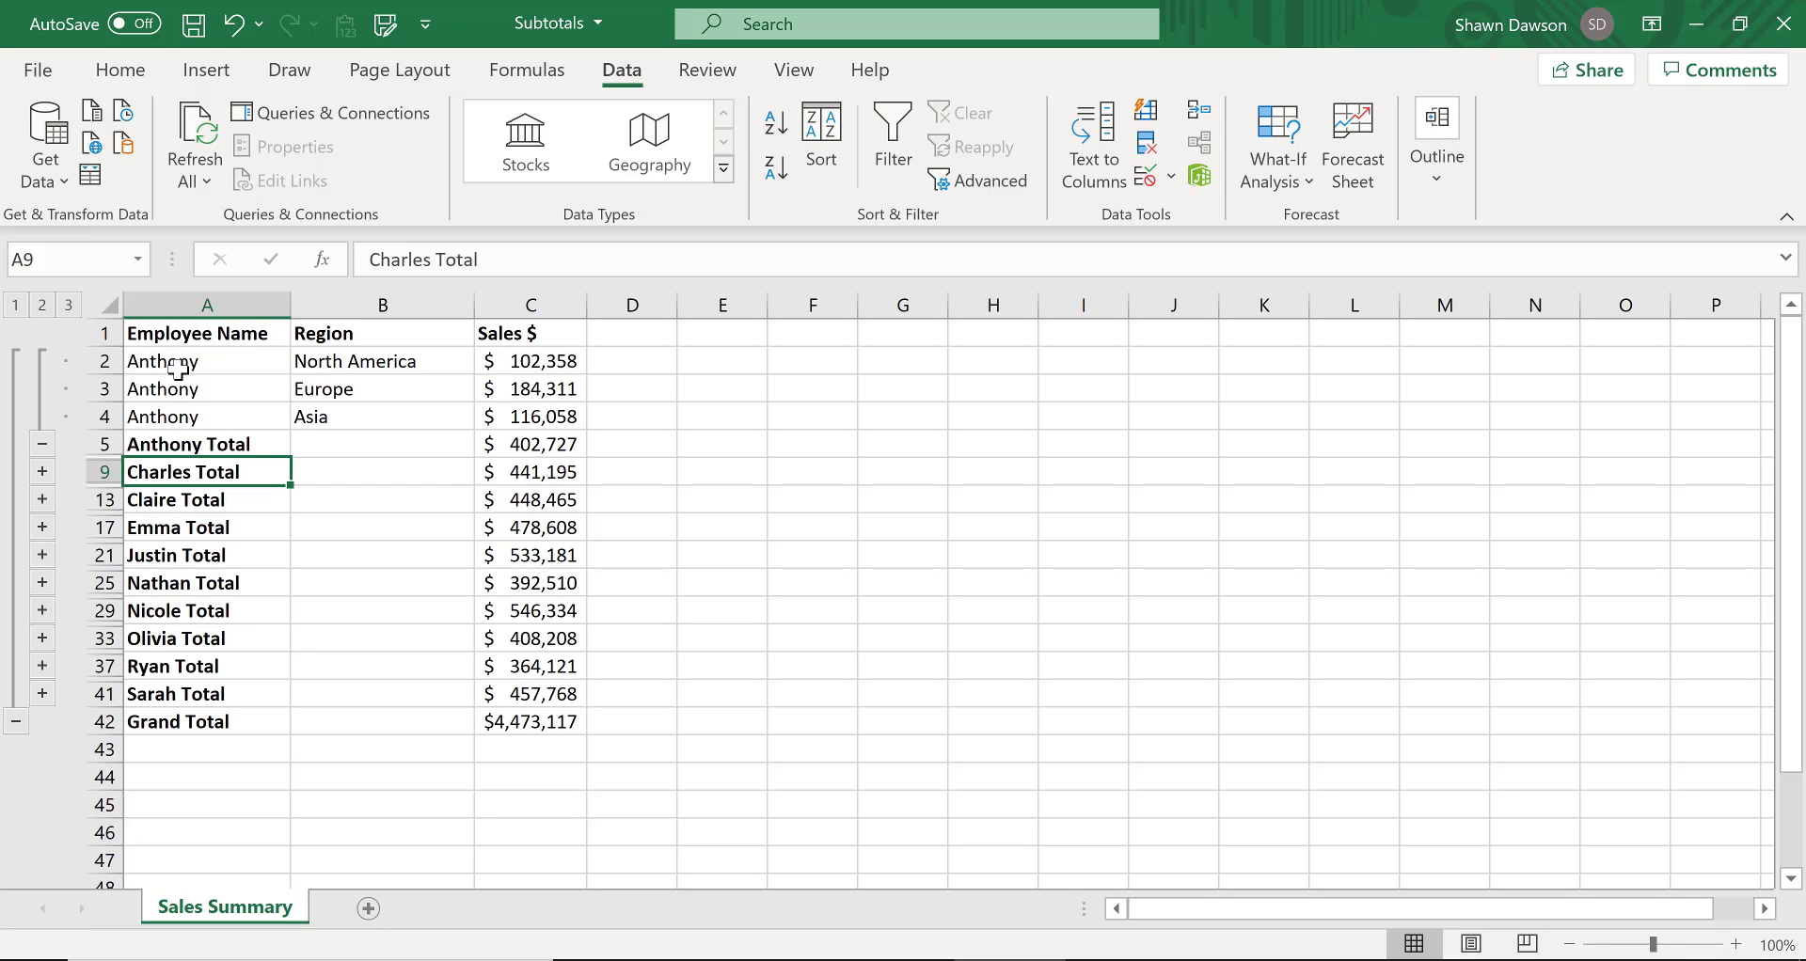
click(42, 445)
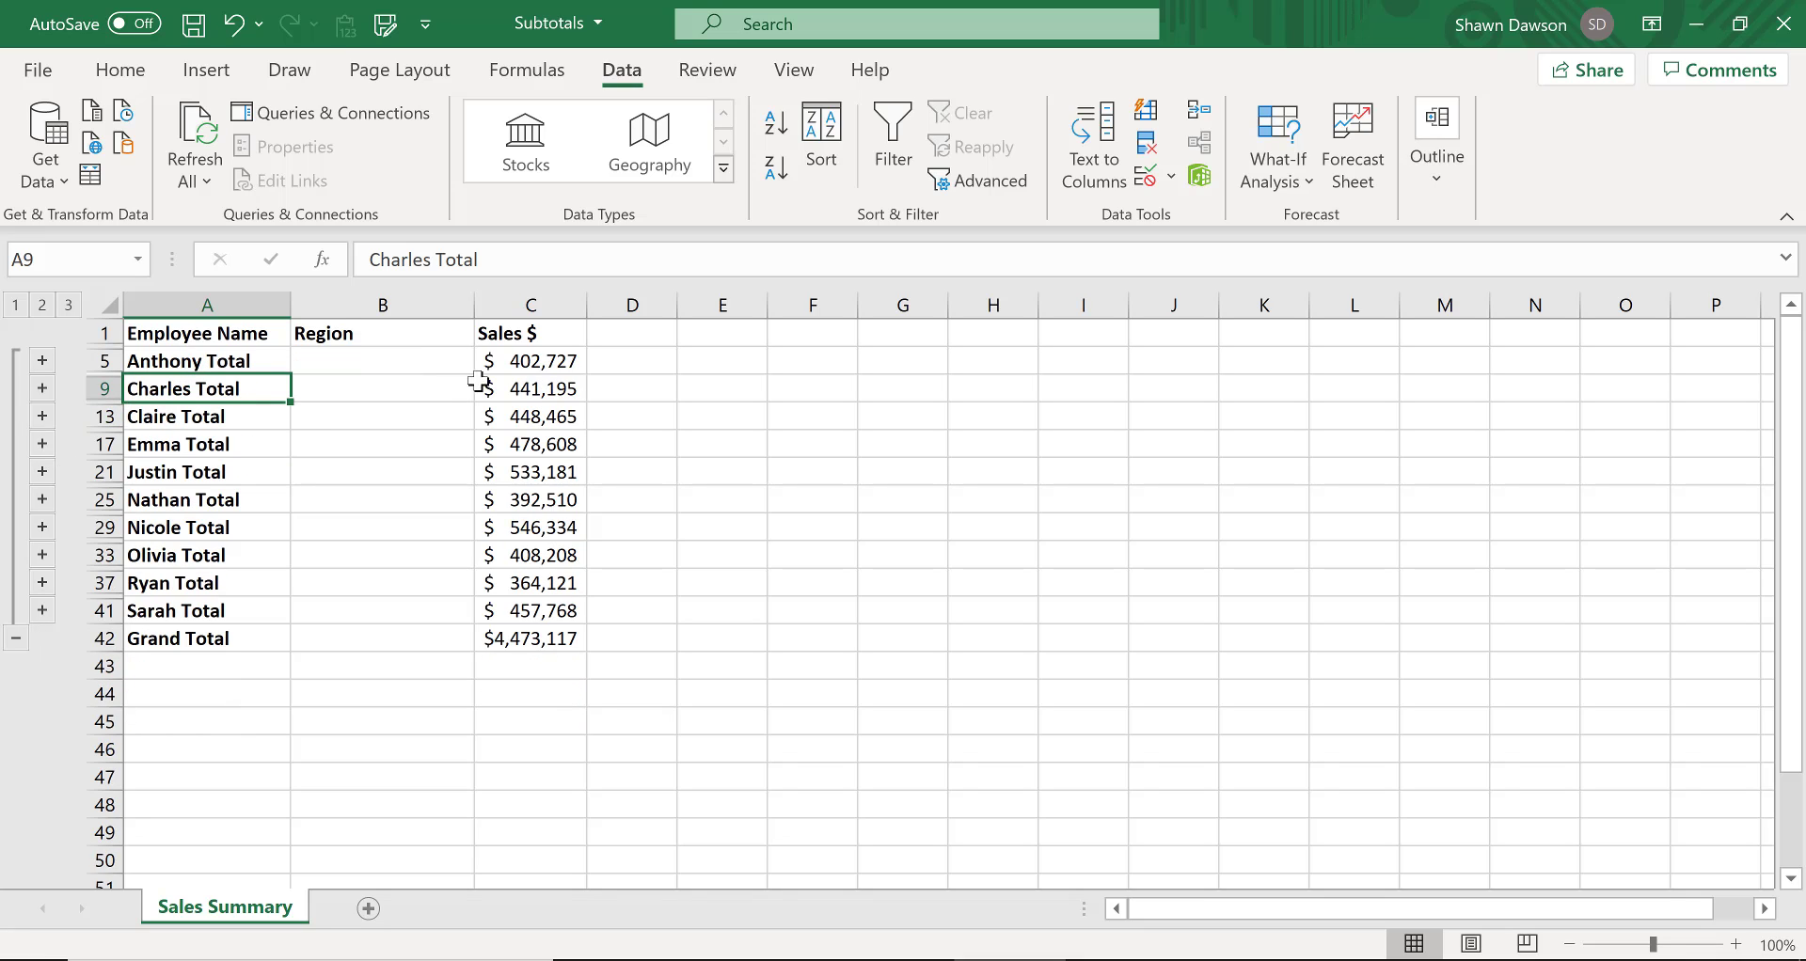
click(512, 361)
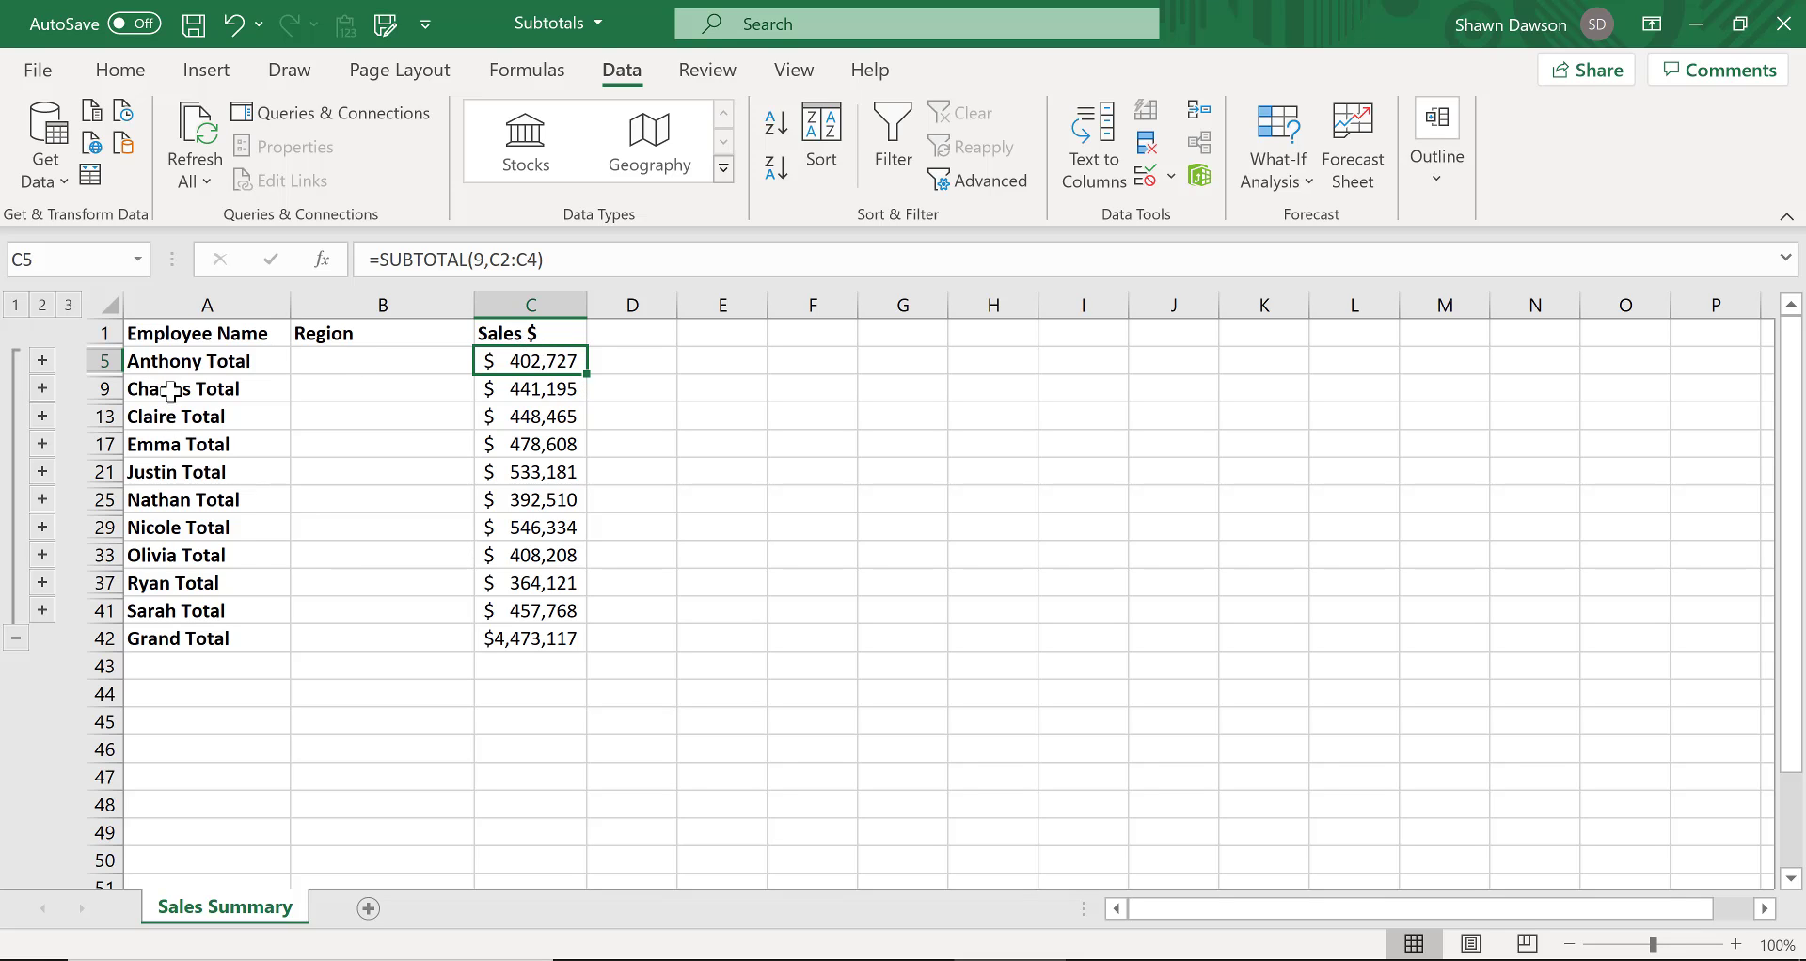
Remove all subtotals from the sales list.
click(1428, 121)
click(1566, 274)
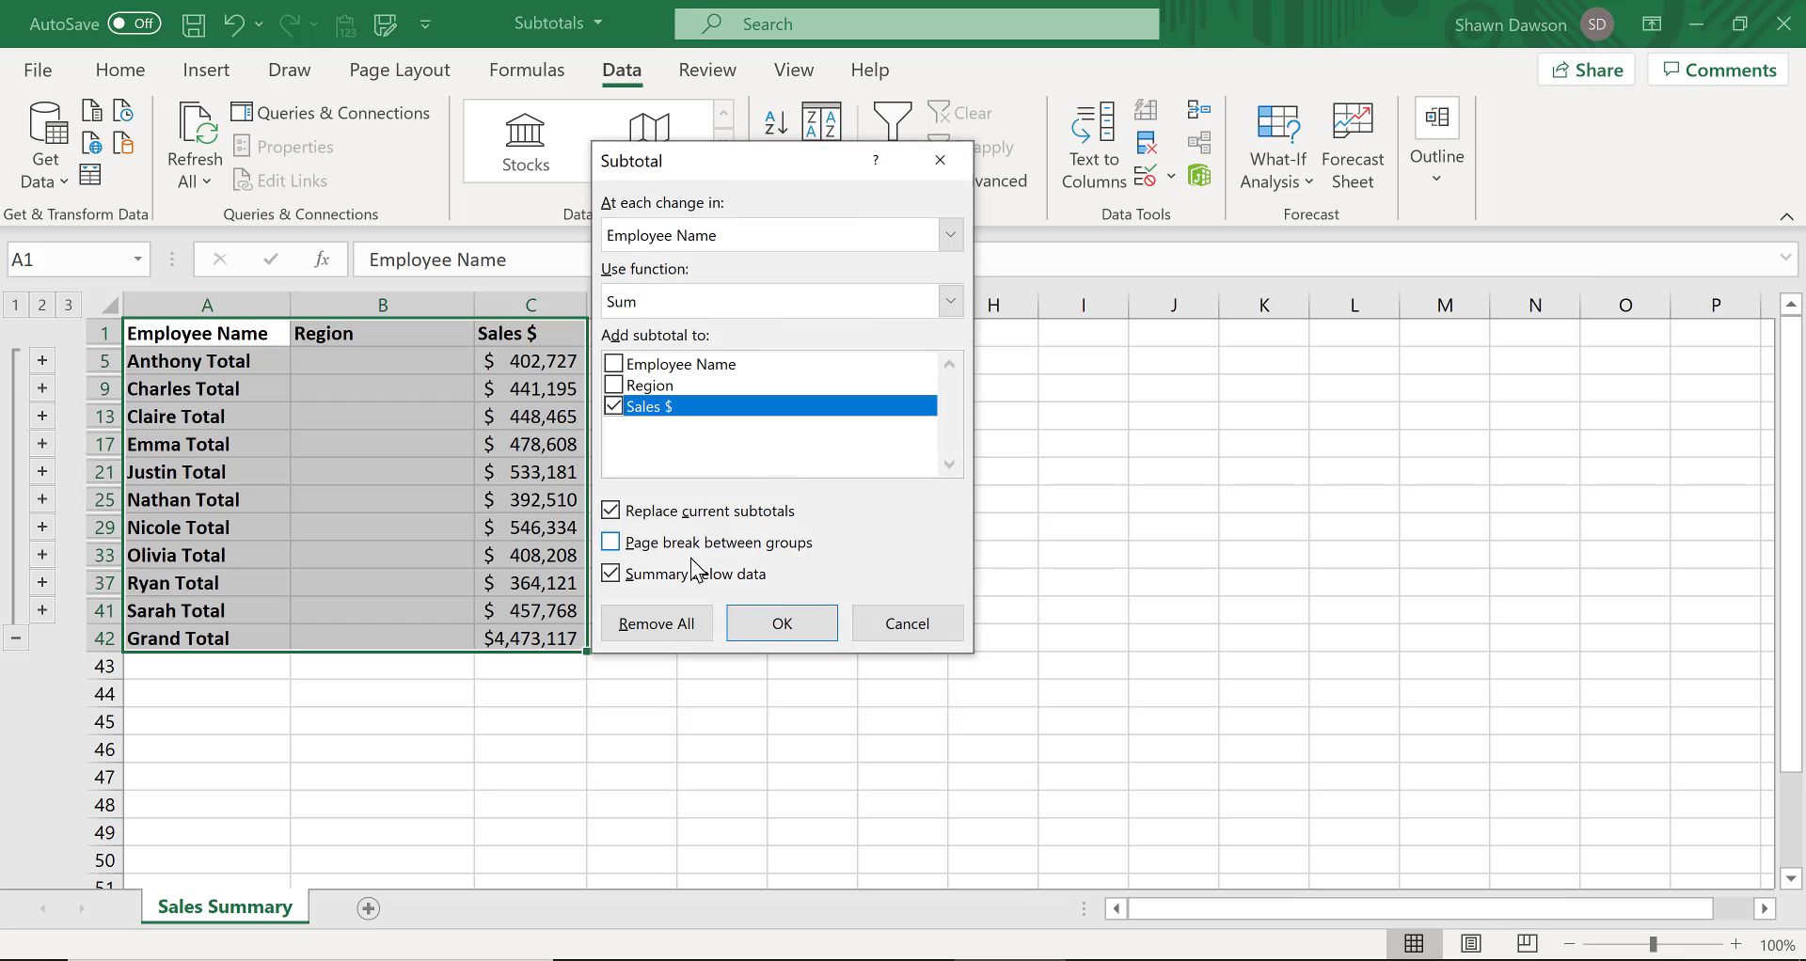
click(656, 623)
click(123, 472)
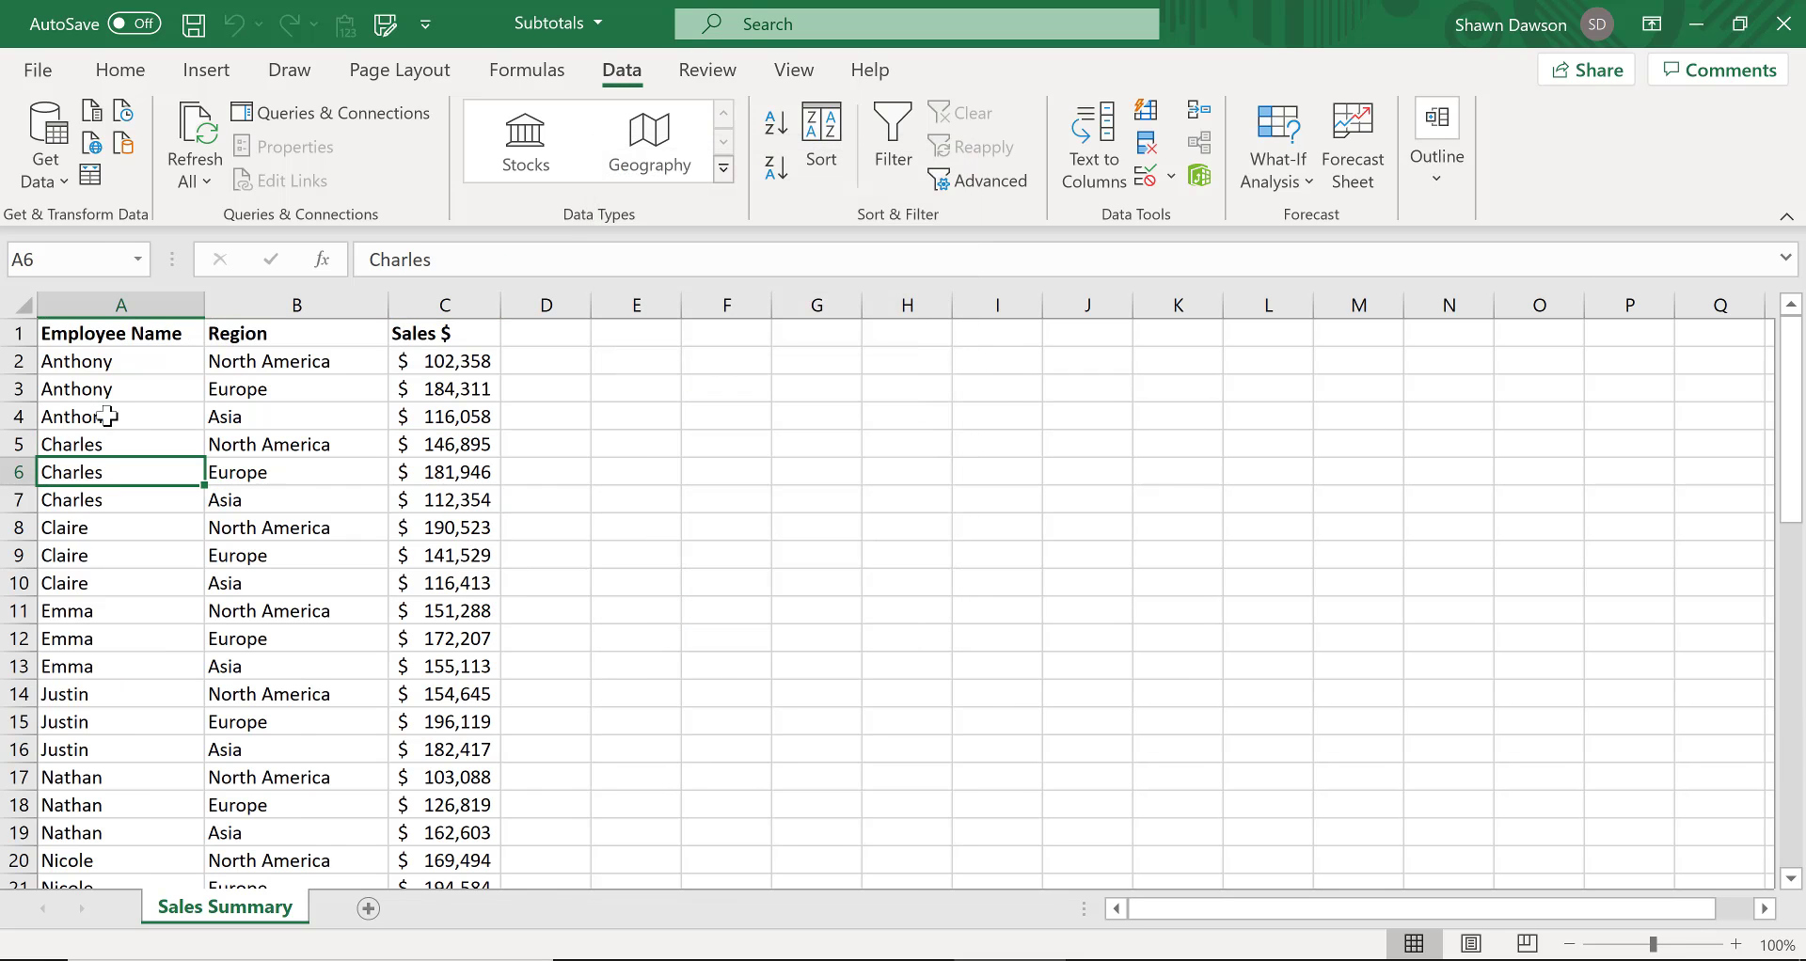
click(111, 392)
click(81, 472)
click(266, 395)
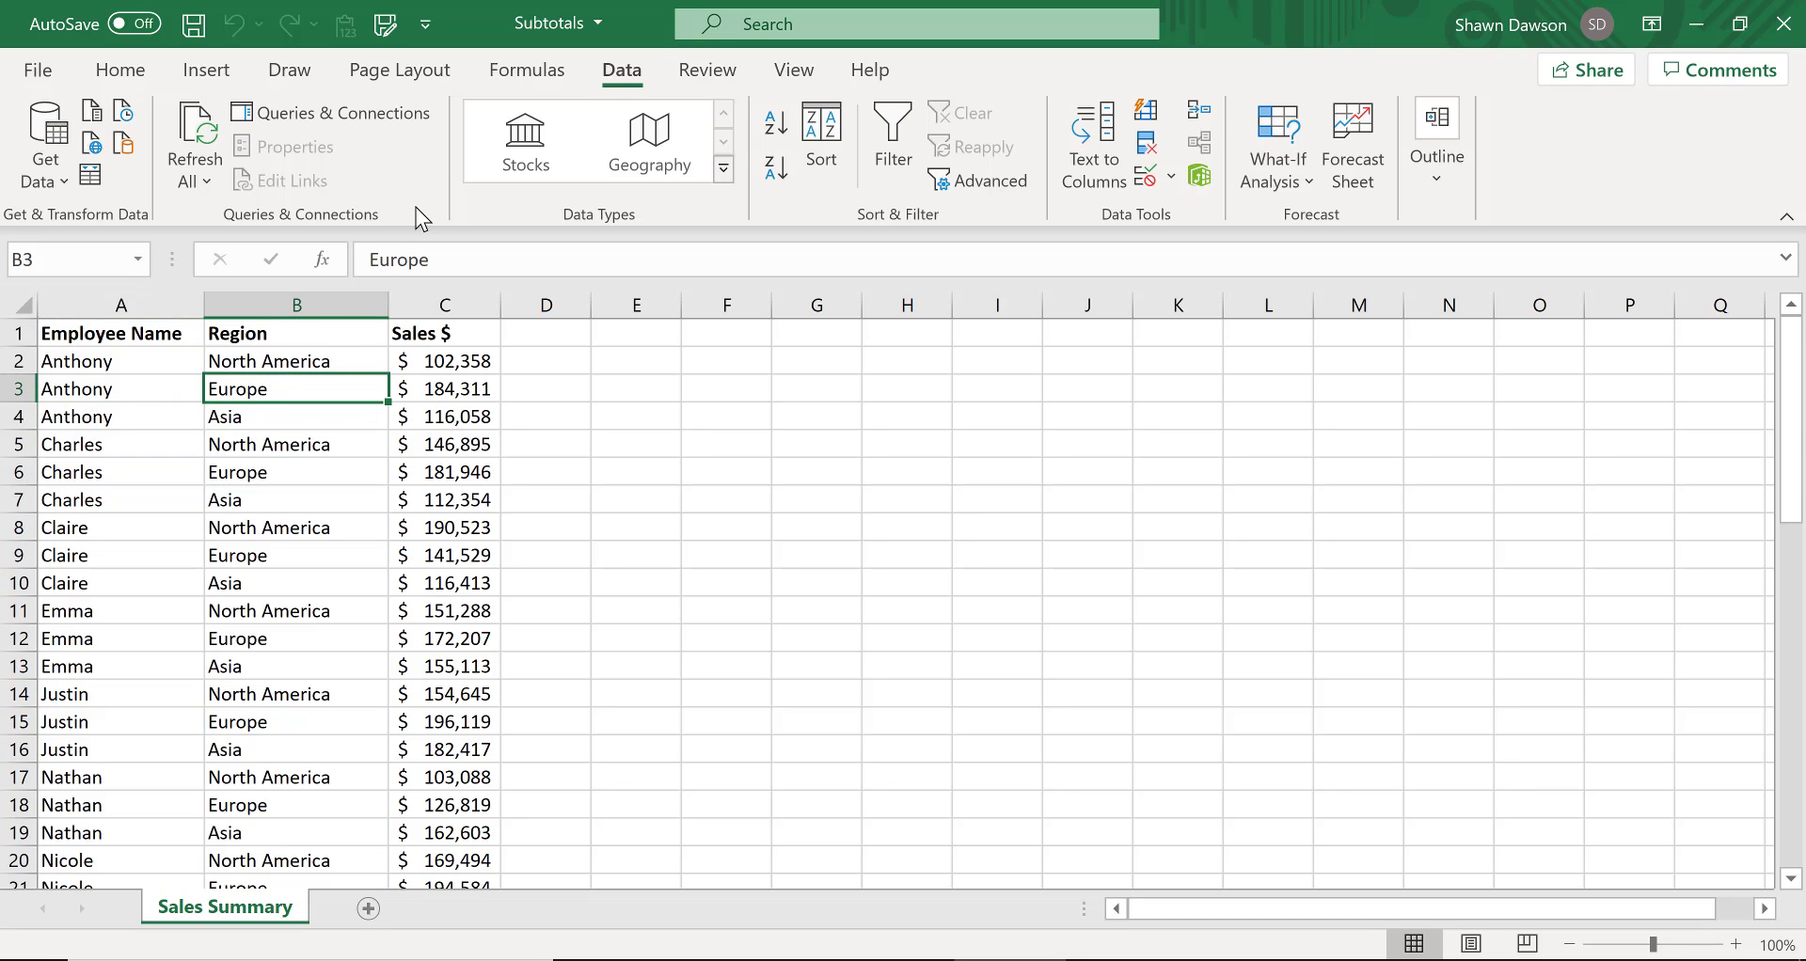
Add Sum subtotals of Sales $ at each change in Region on the unsorted list.
click(1453, 116)
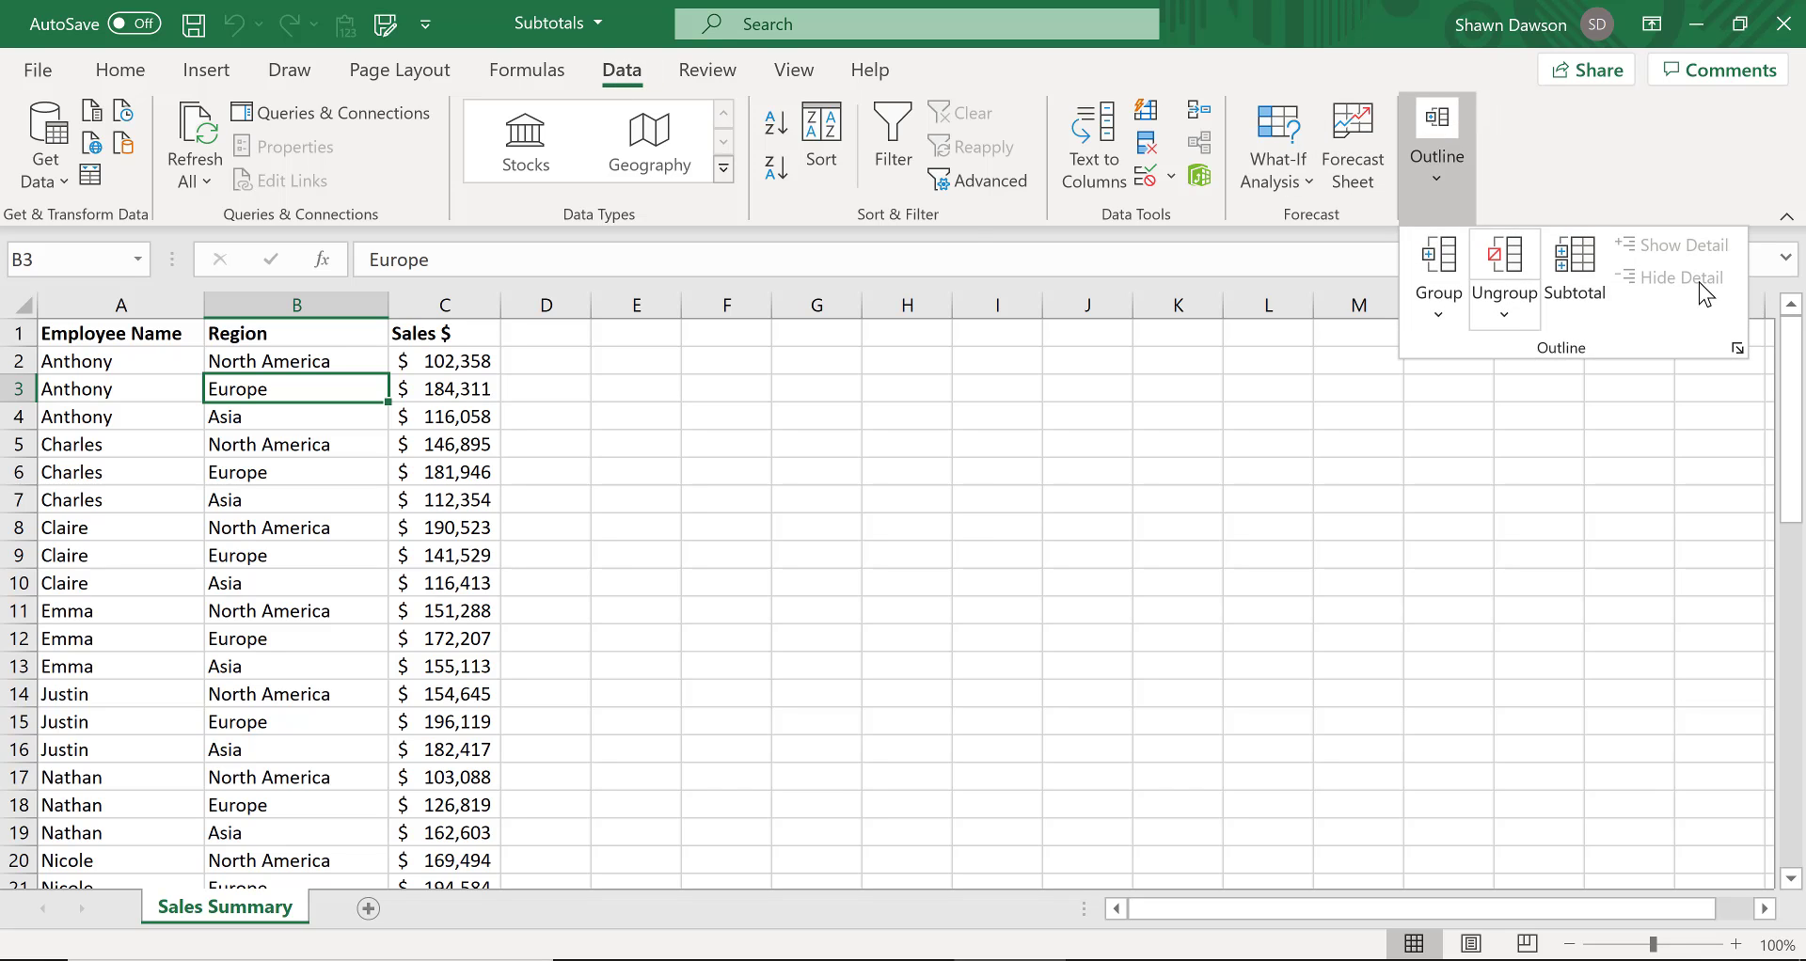
click(1595, 283)
click(692, 247)
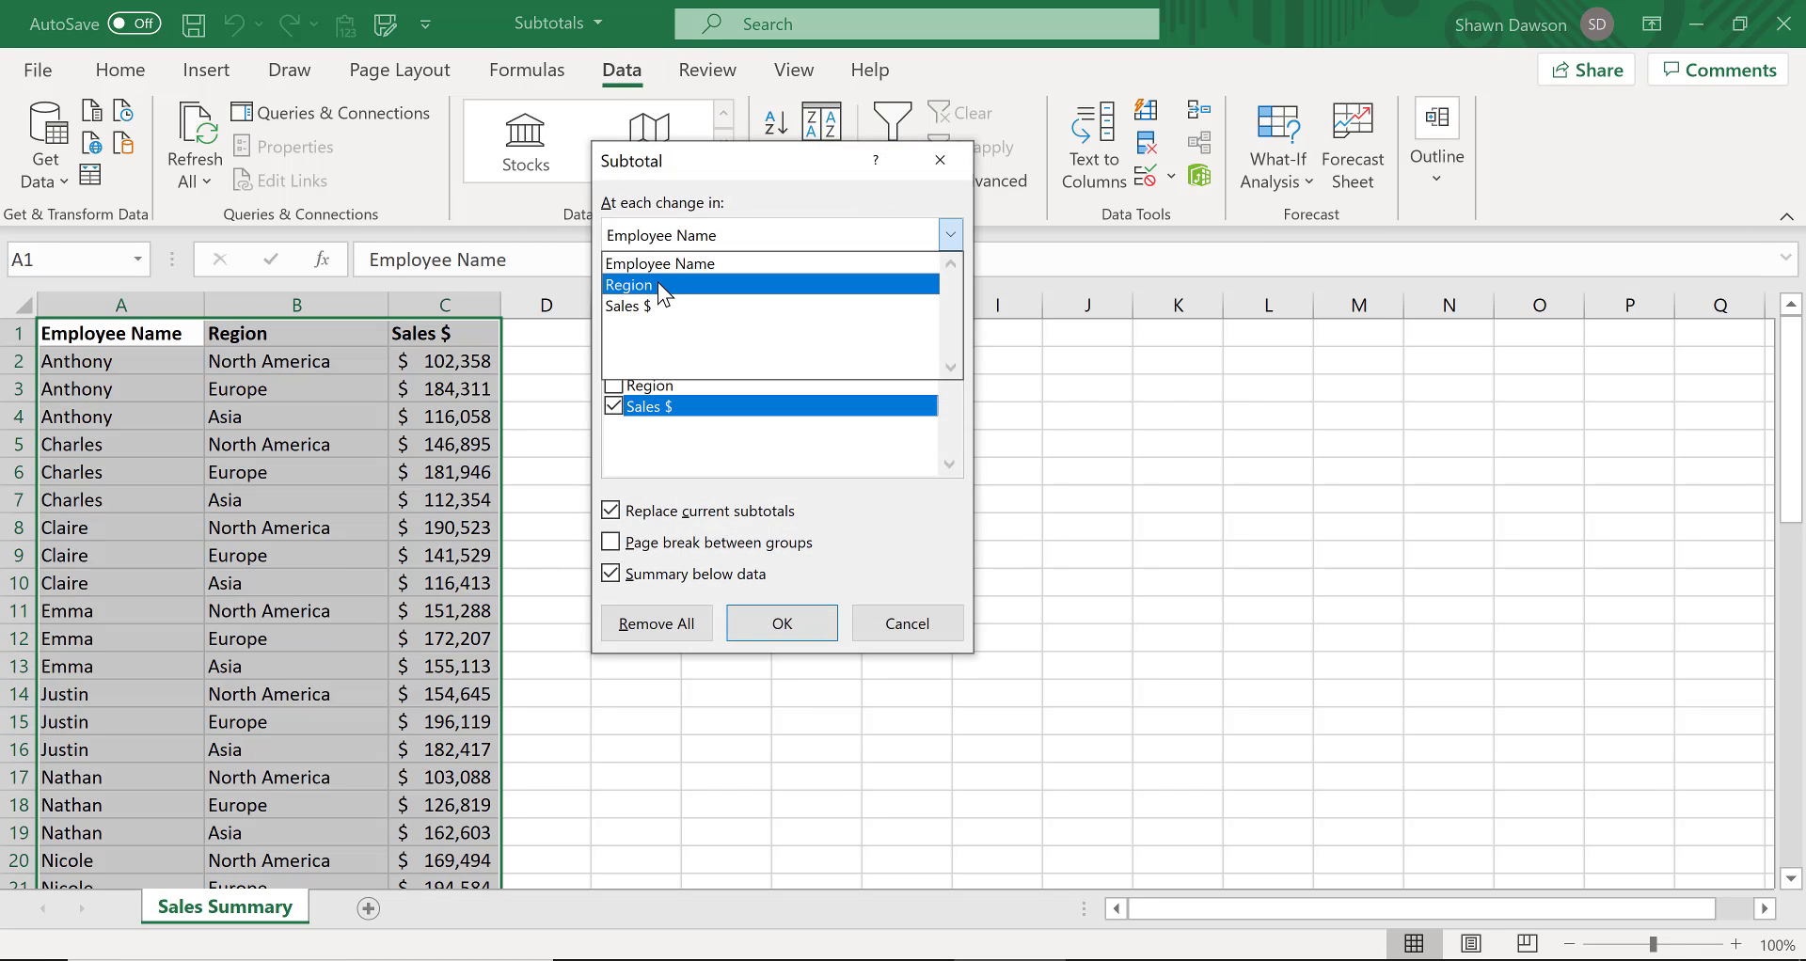
click(657, 283)
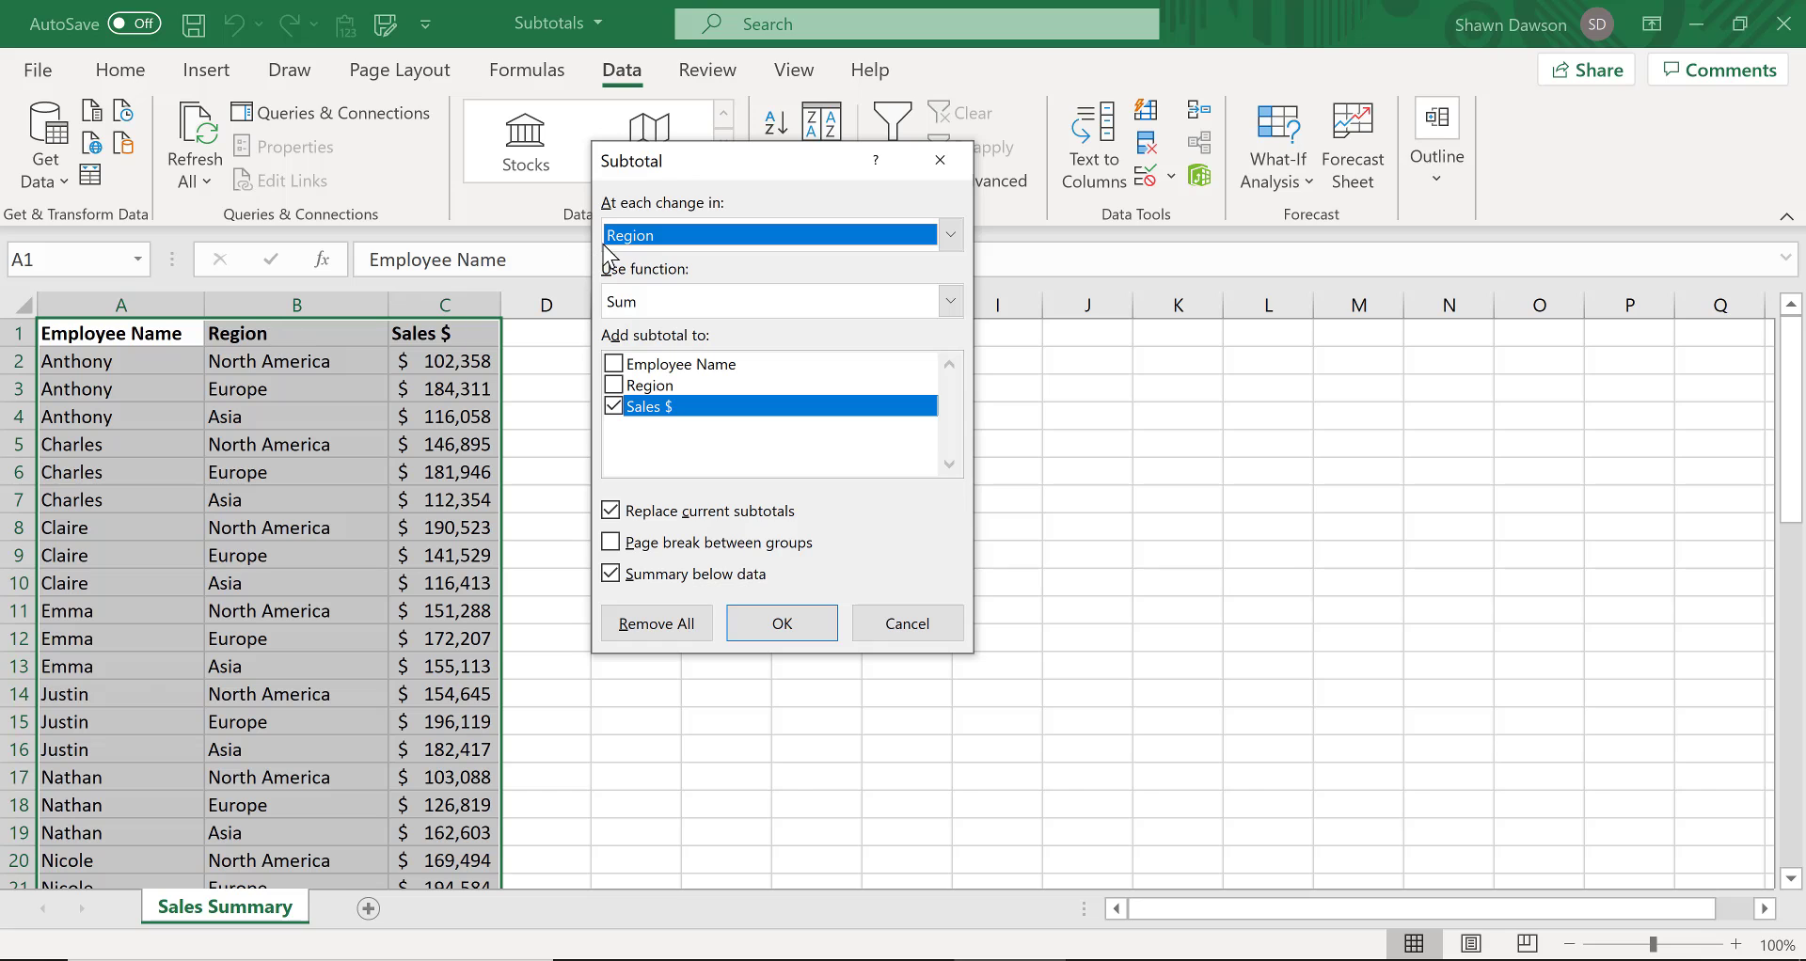
click(789, 621)
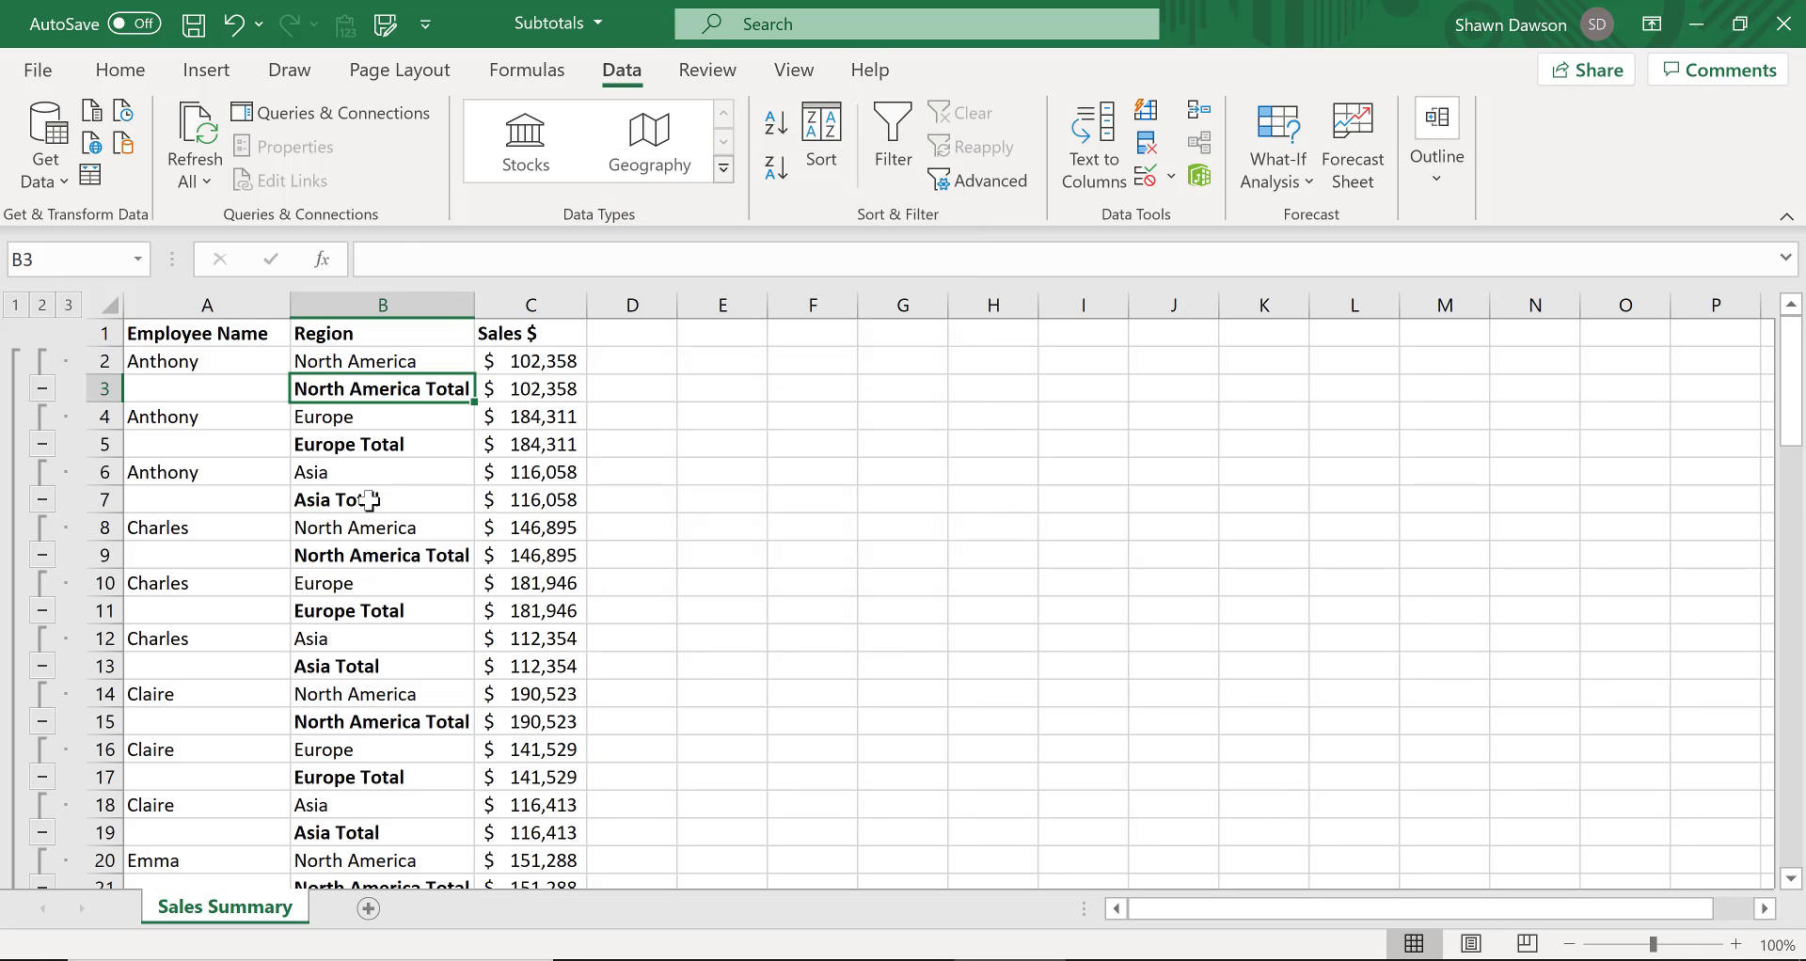
Collapse the outline to level 2 and review the region totals down the list.
click(369, 499)
click(41, 304)
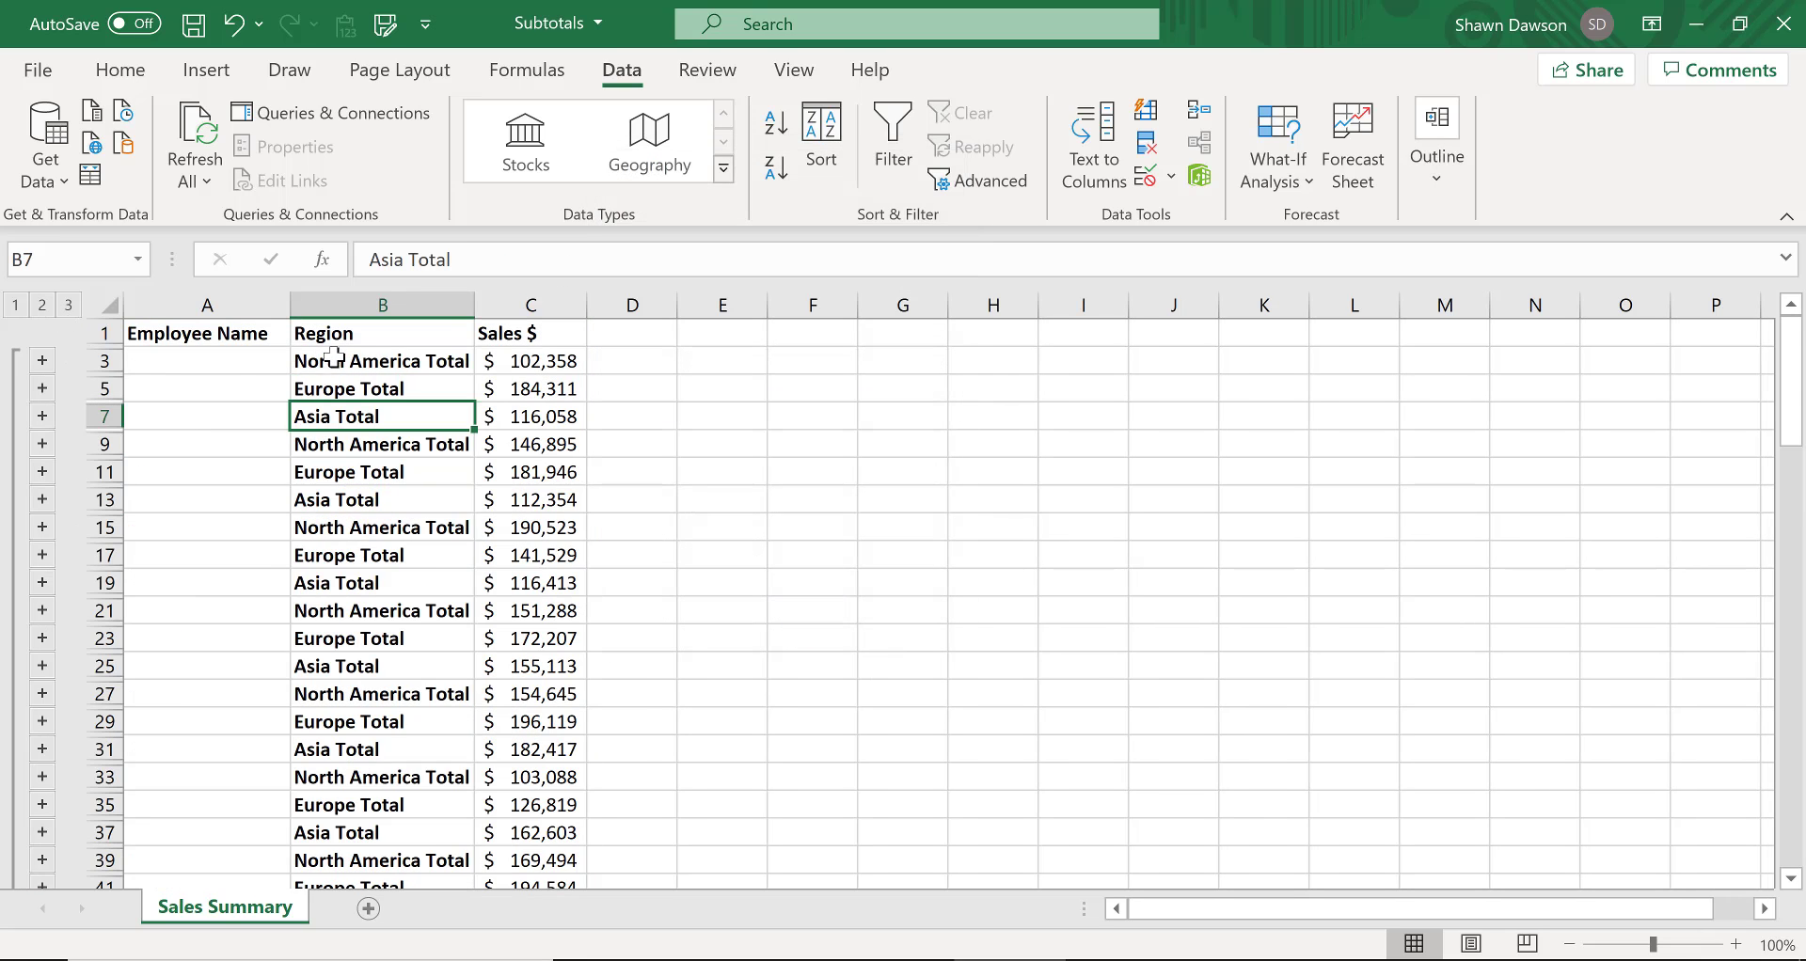
click(344, 362)
scroll(440, 439, down, 5)
scroll(439, 440, up, 5)
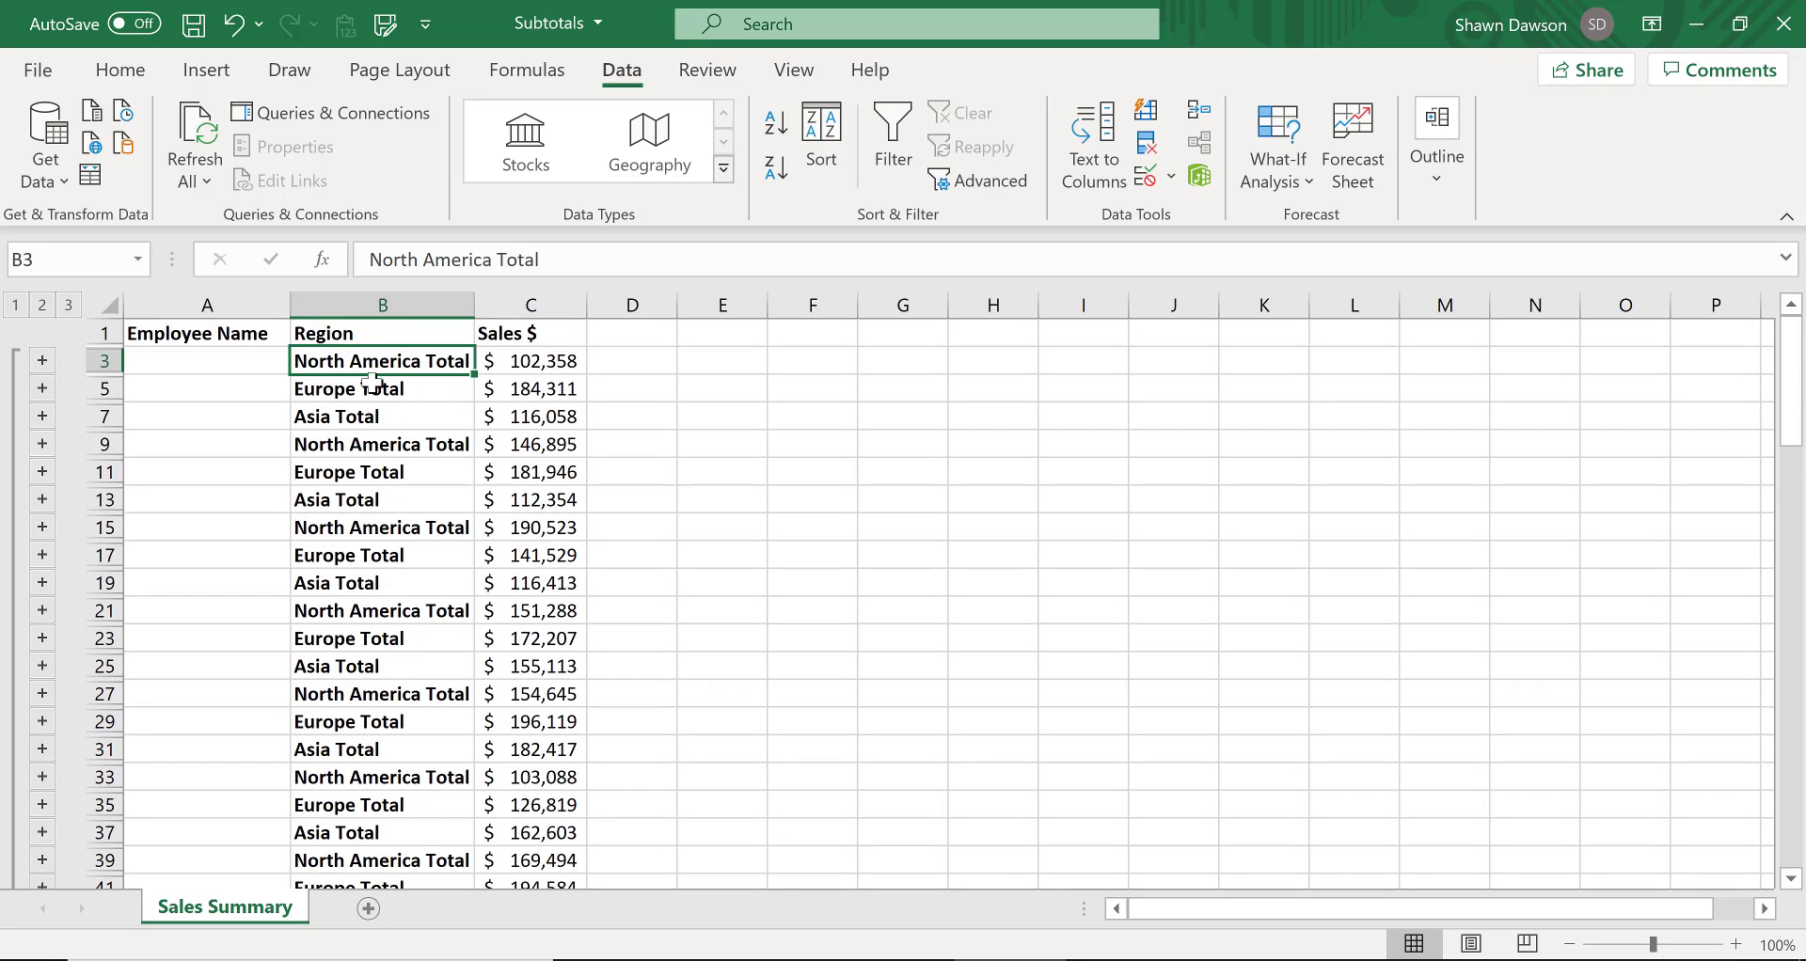
click(381, 444)
click(381, 527)
scroll(384, 564, down, 4)
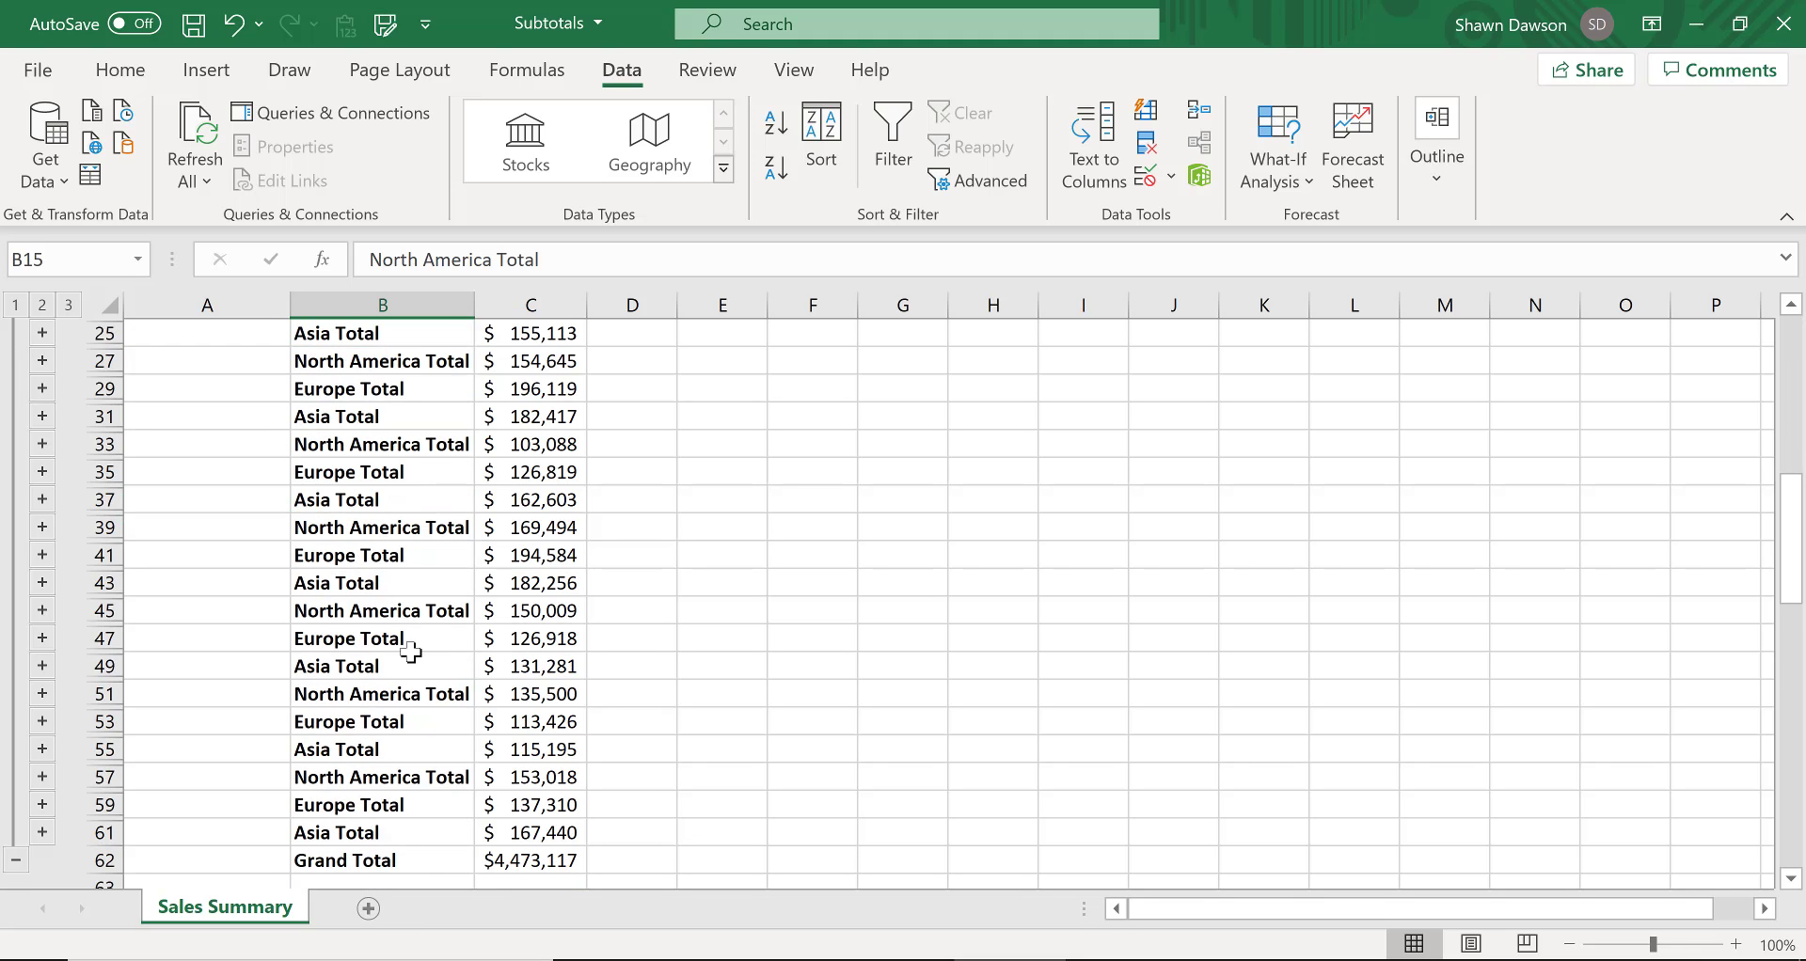
scroll(414, 637, down, 2)
scroll(404, 602, up, 6)
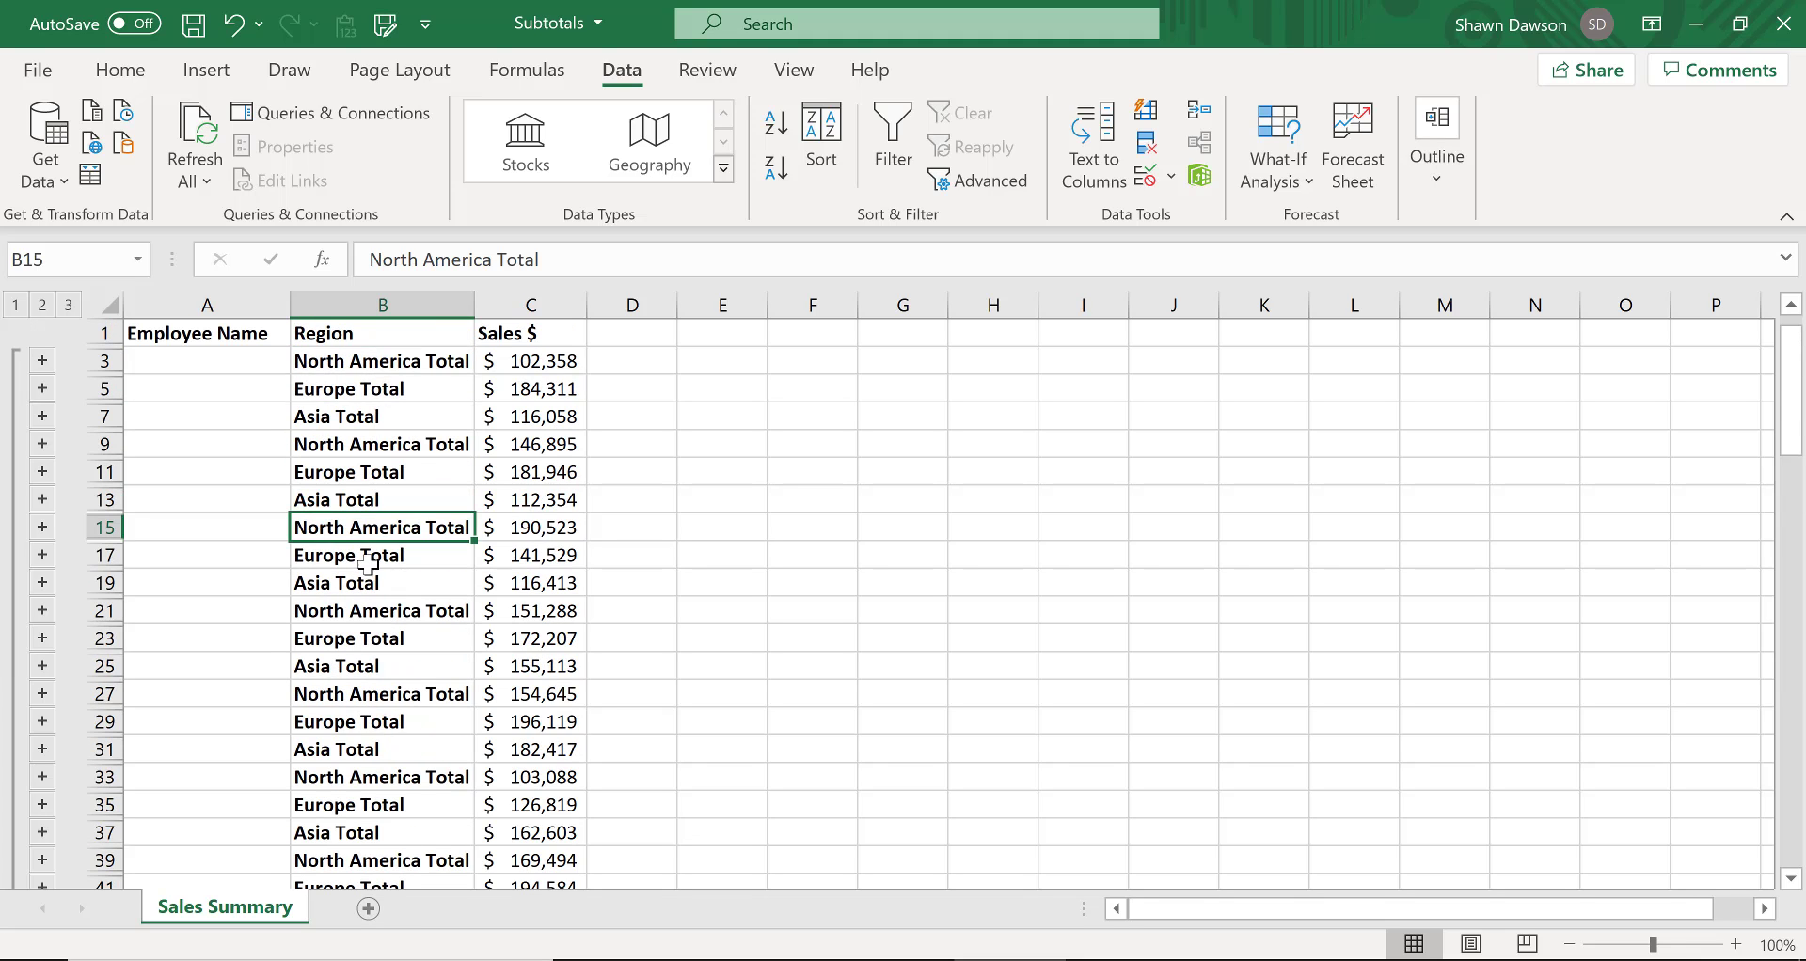
Remove all subtotals from the list again.
click(1428, 137)
click(1568, 272)
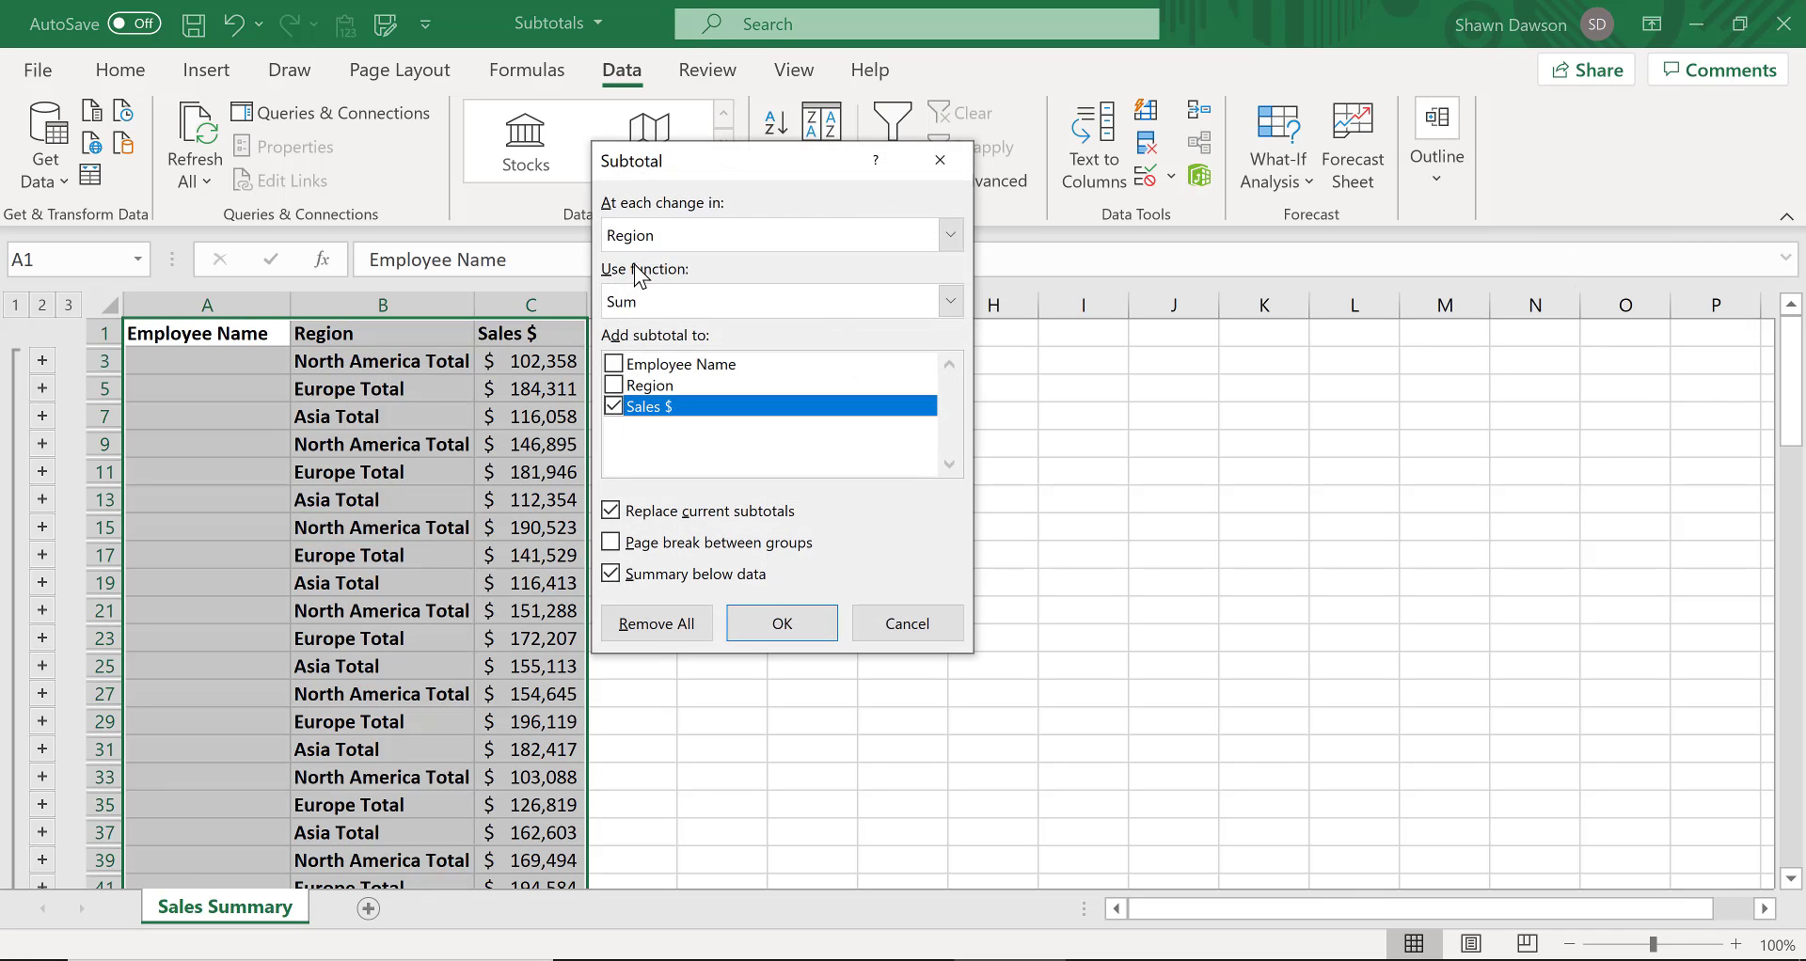
drag(685, 167, 703, 160)
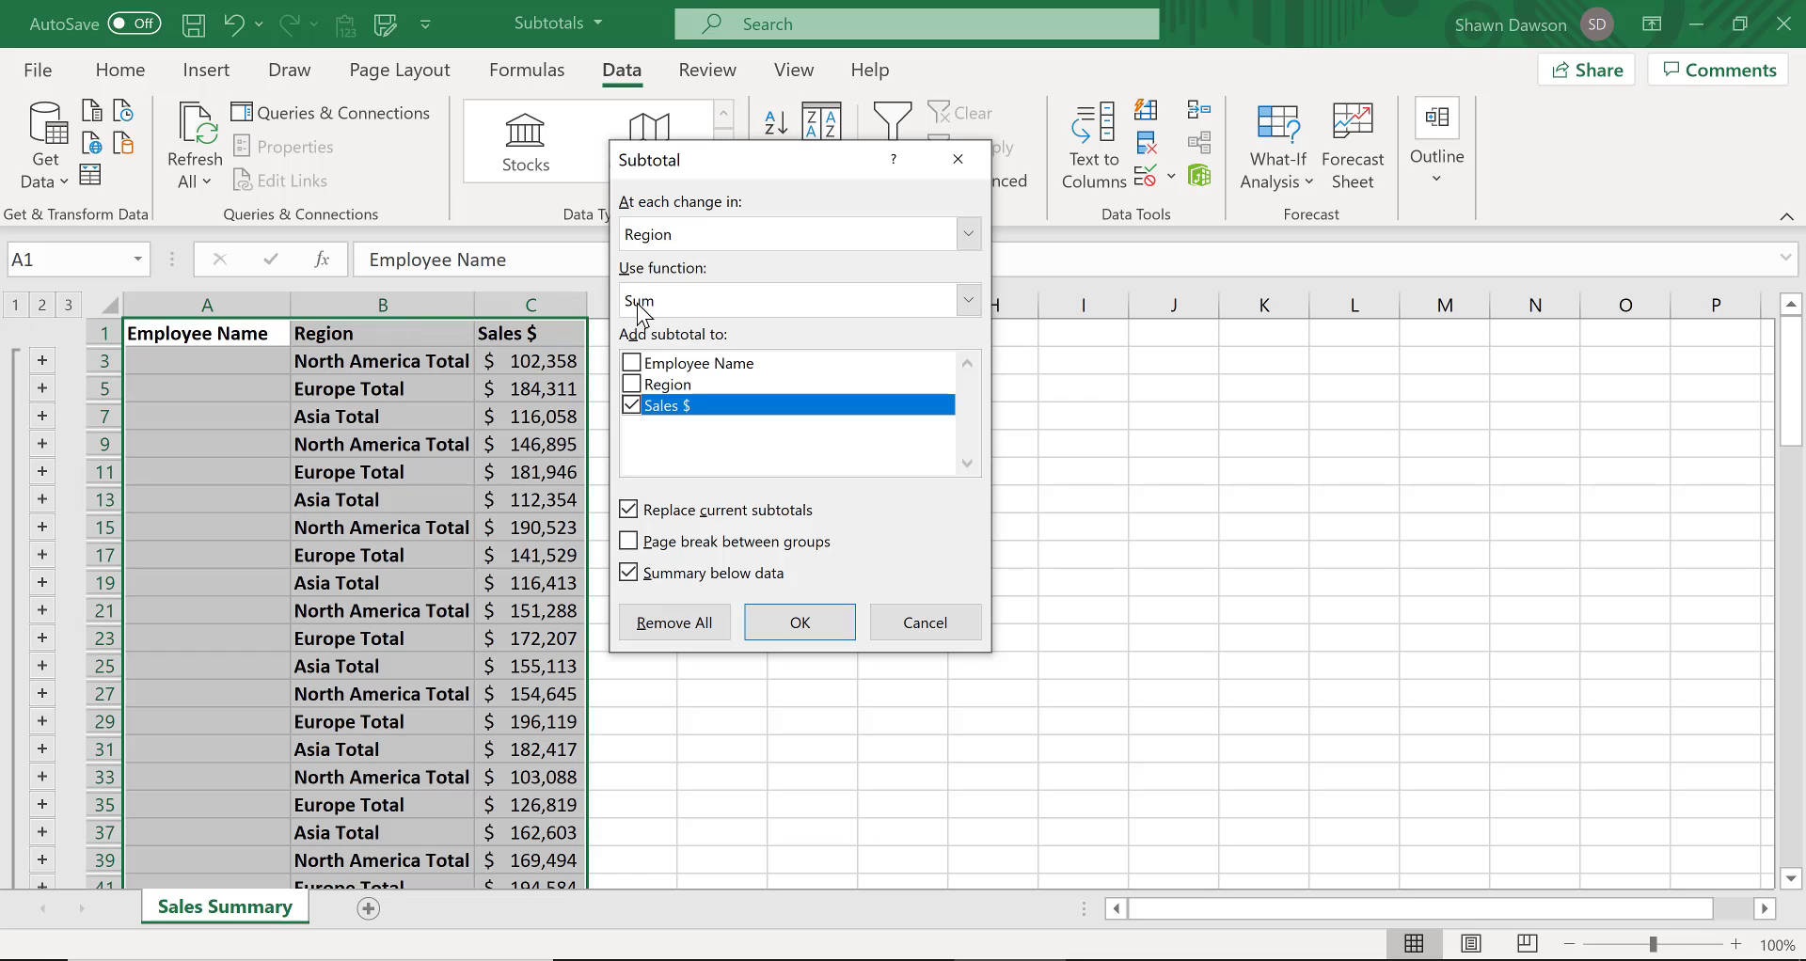
click(704, 628)
click(350, 365)
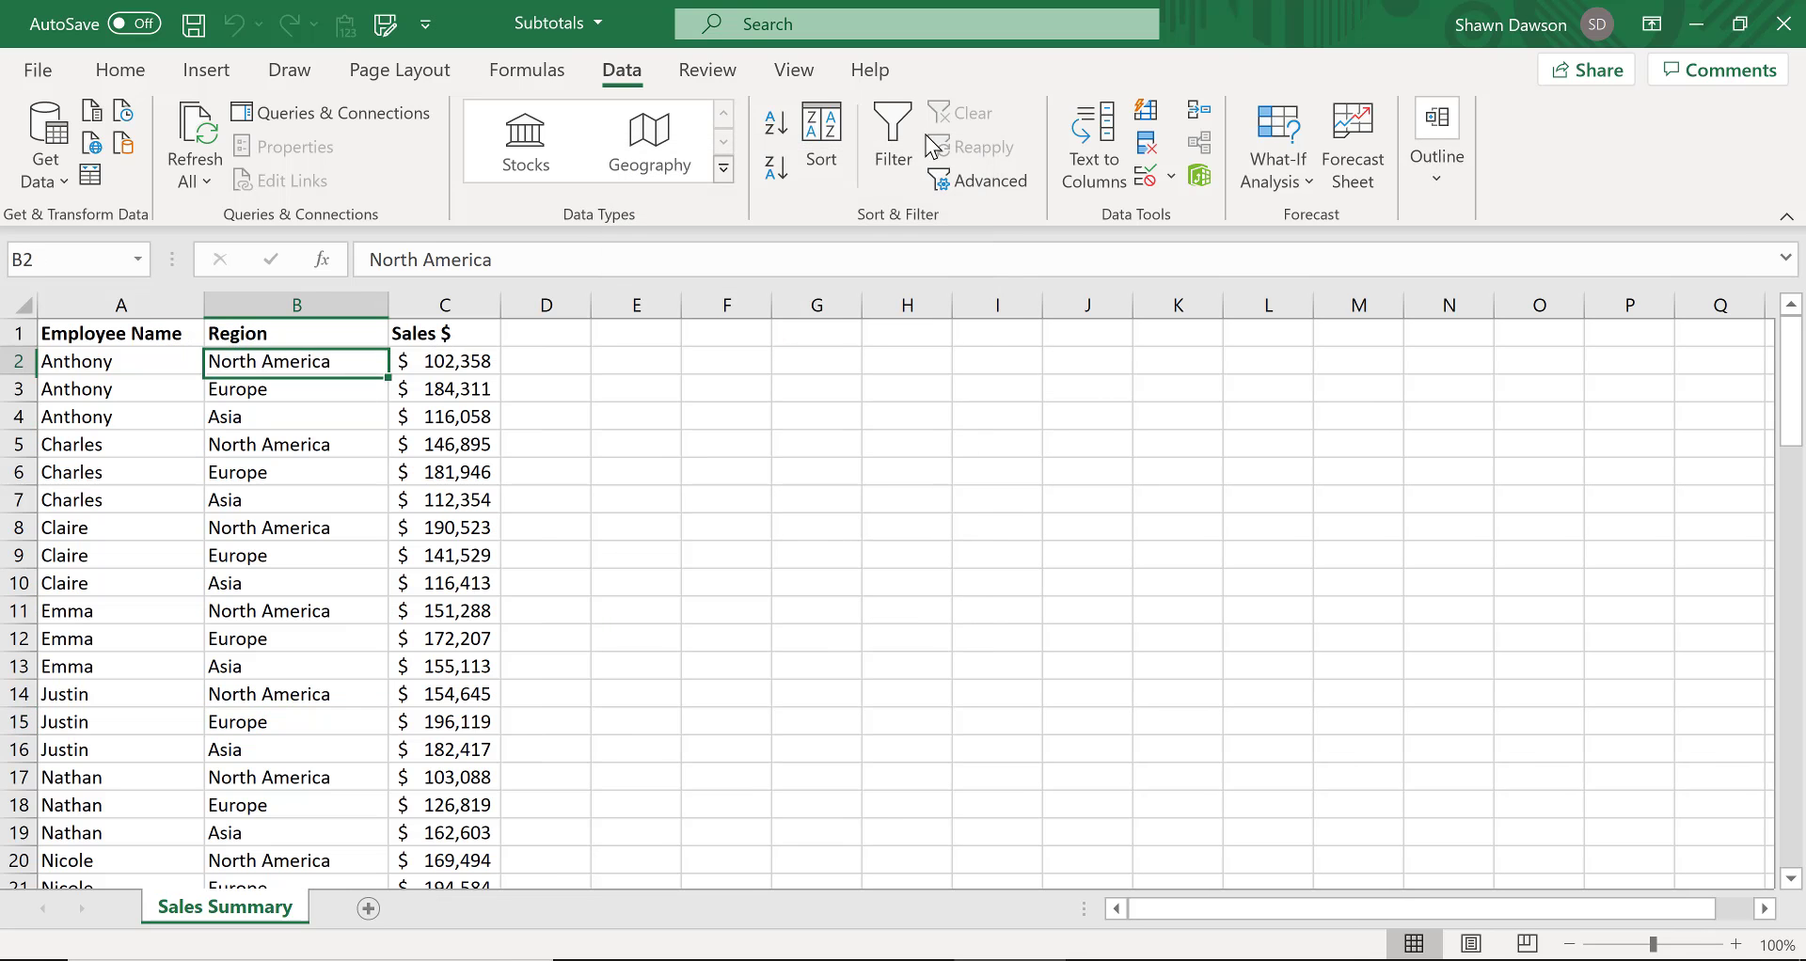
click(1437, 141)
click(1533, 275)
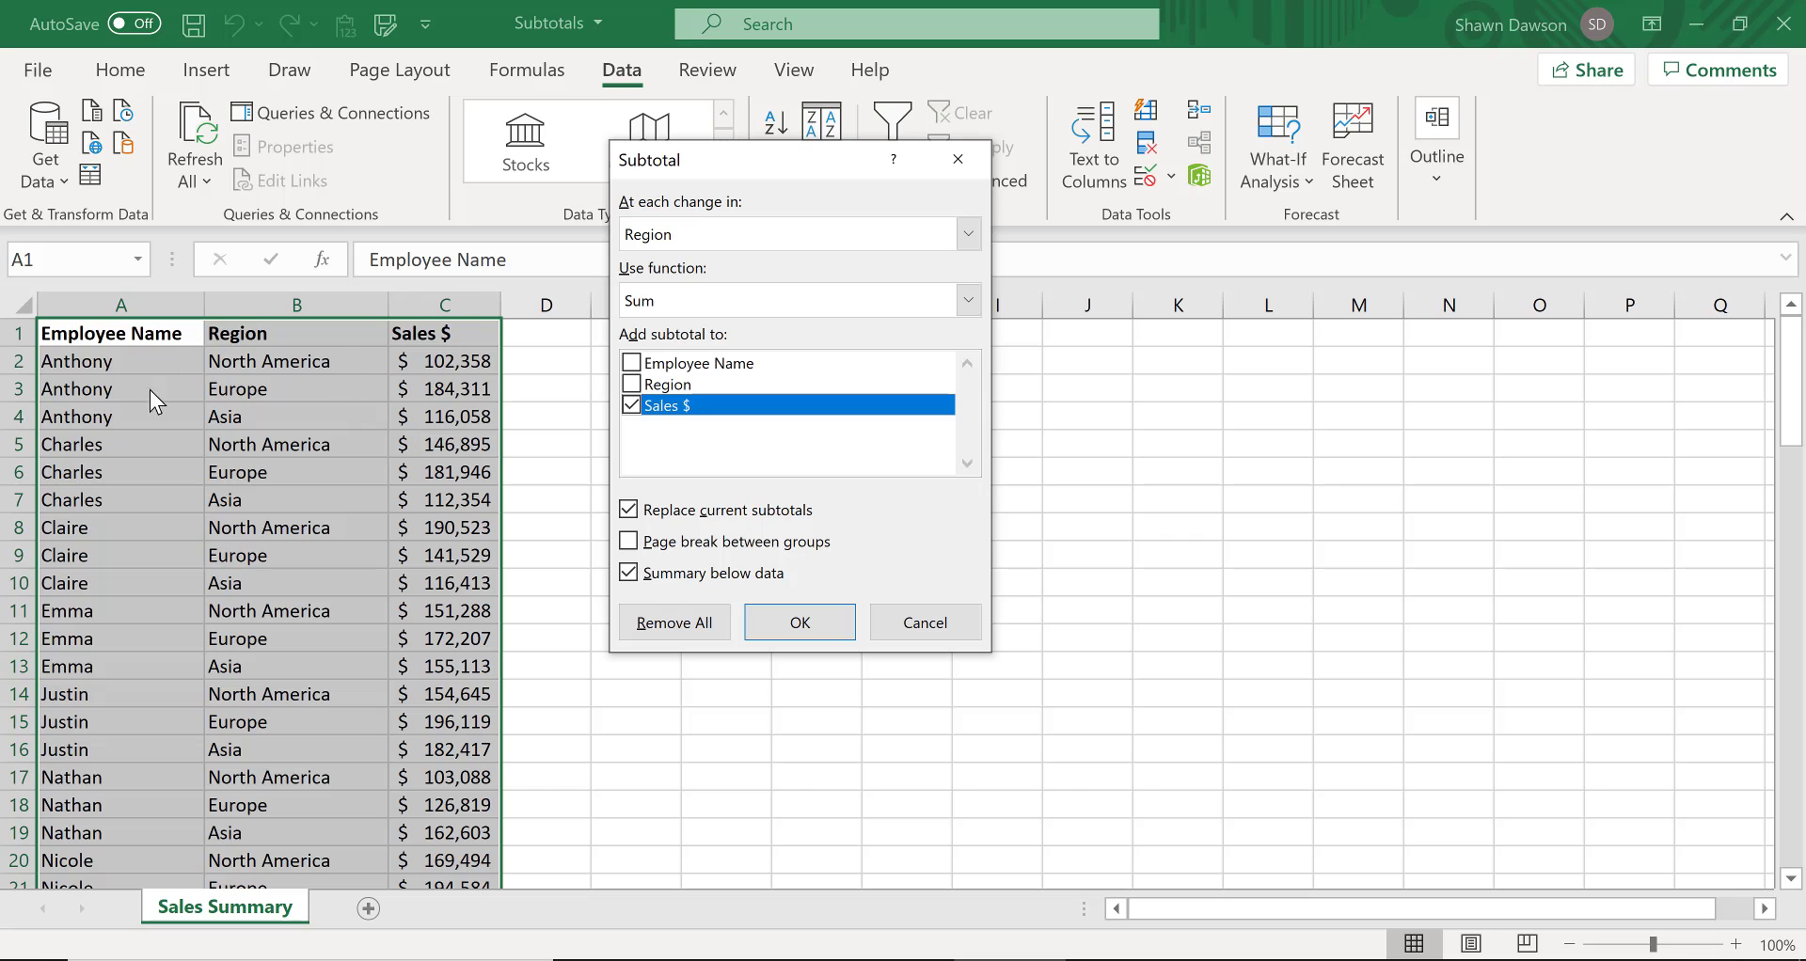
click(945, 629)
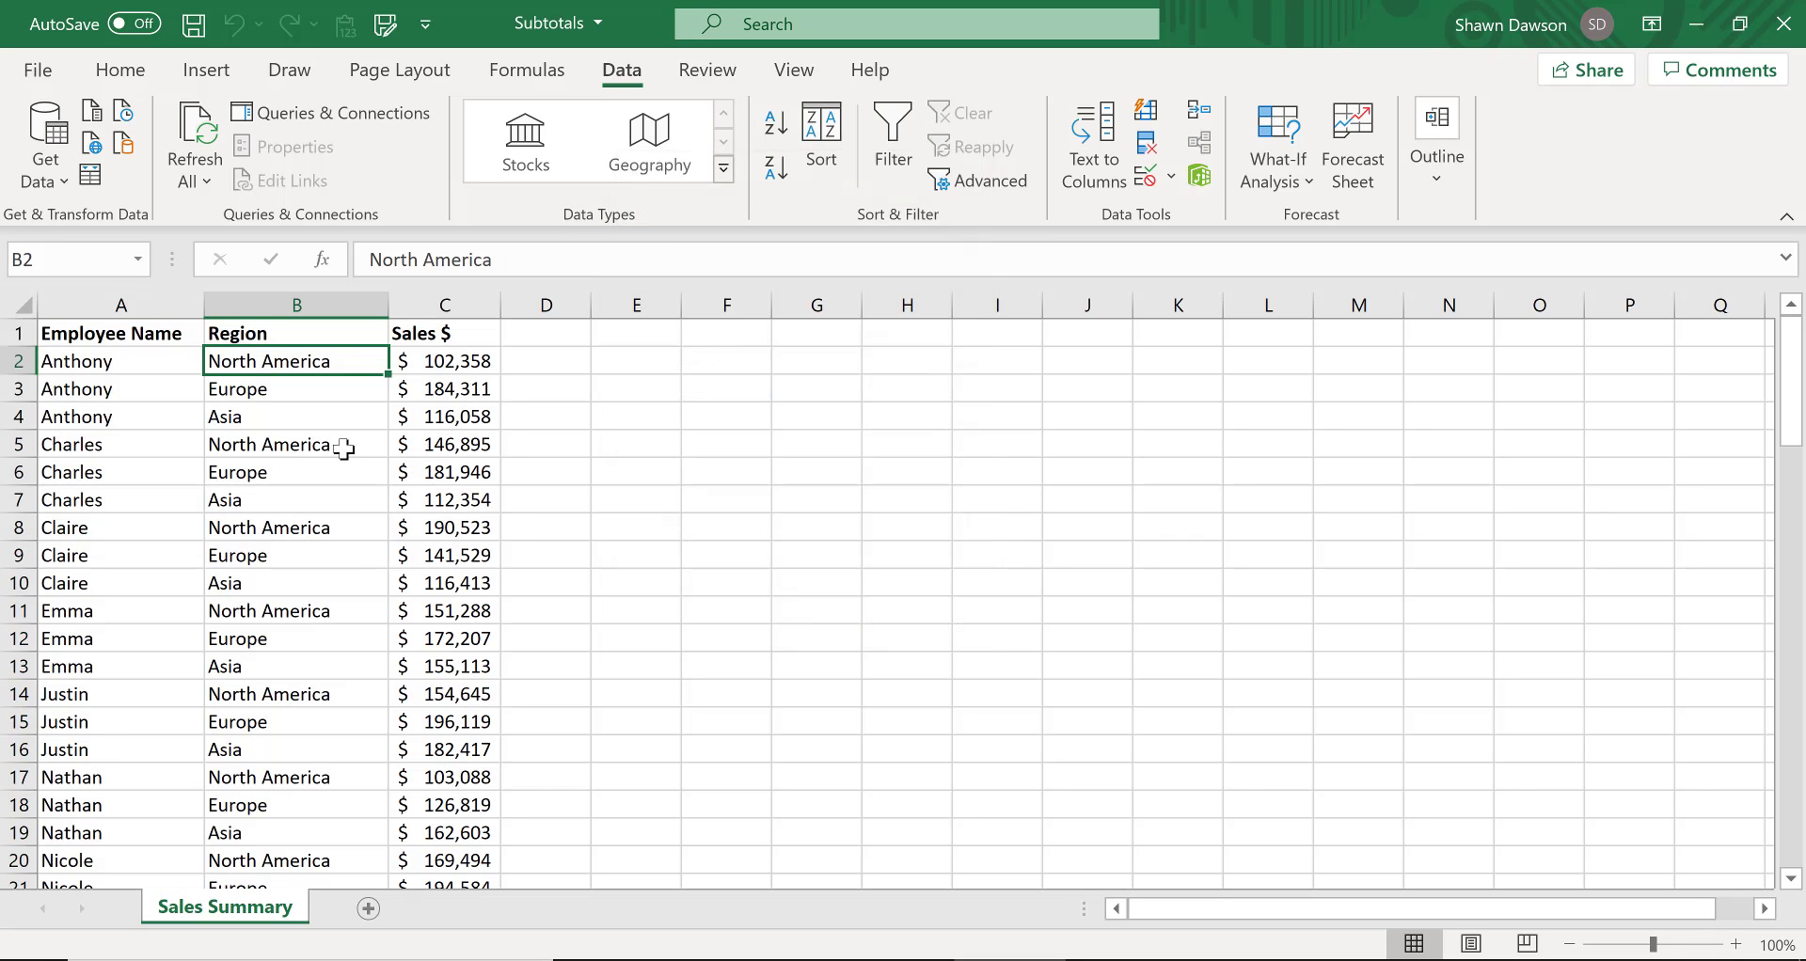
click(311, 446)
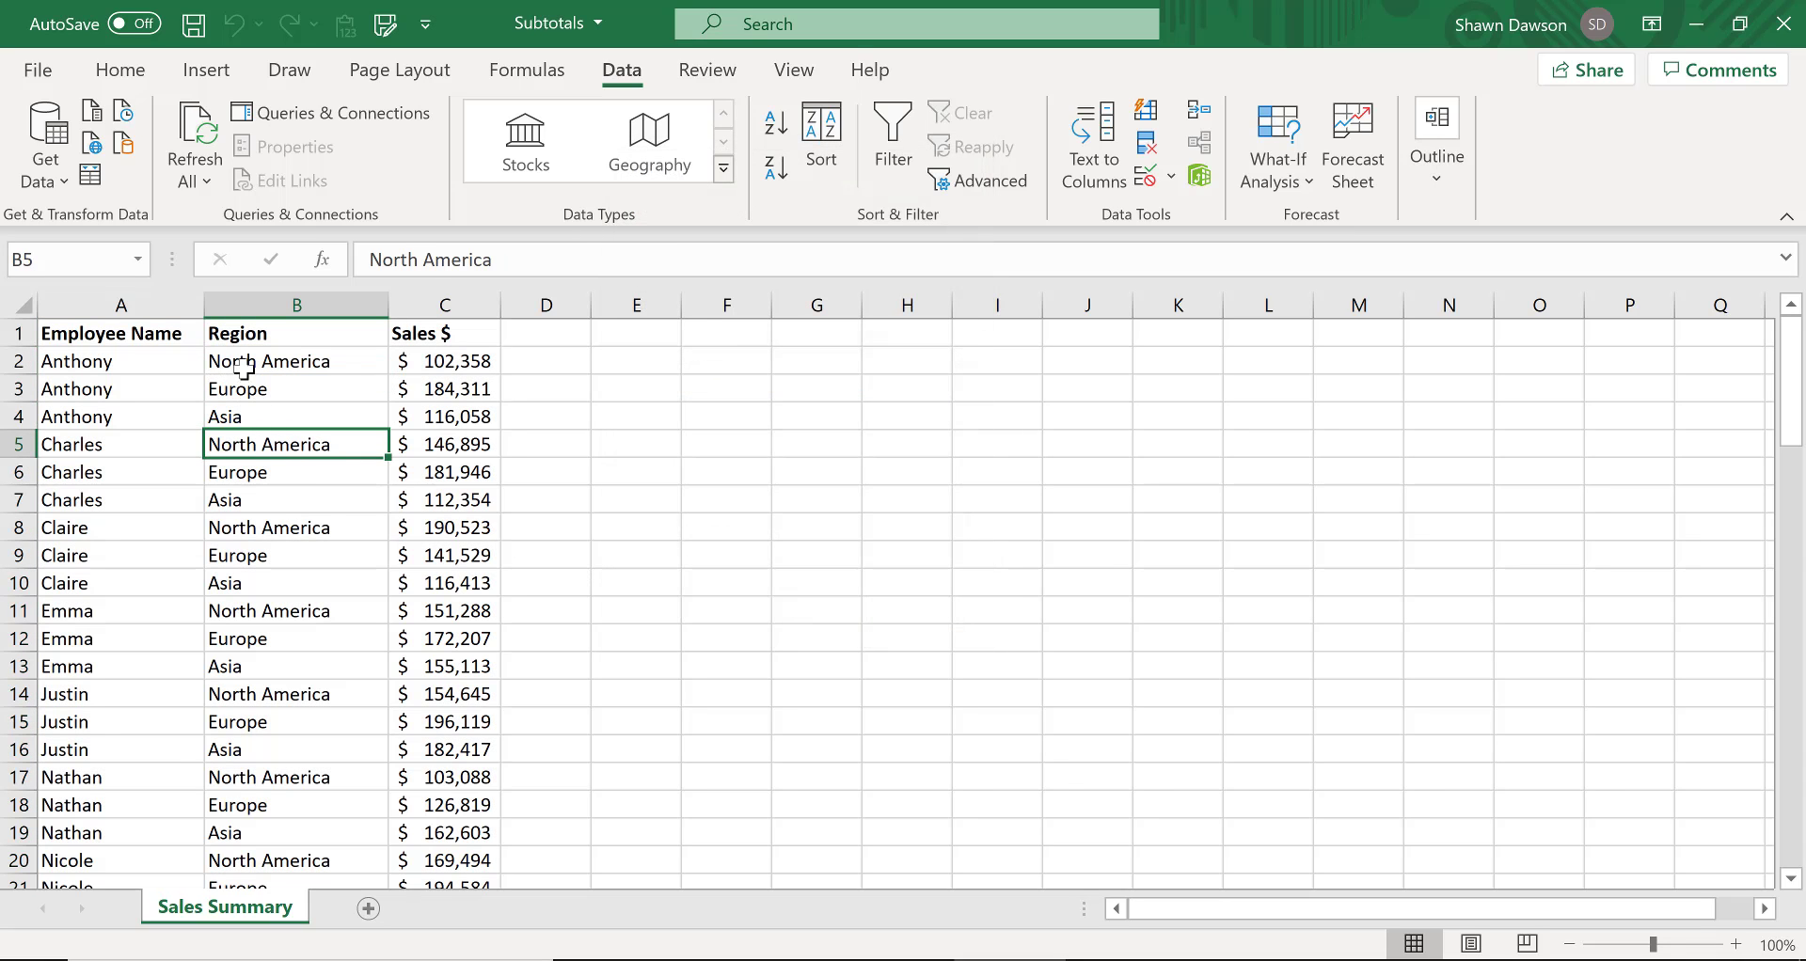
Sort the list by Region from A to Z and review the sorted rows.
click(832, 132)
click(527, 367)
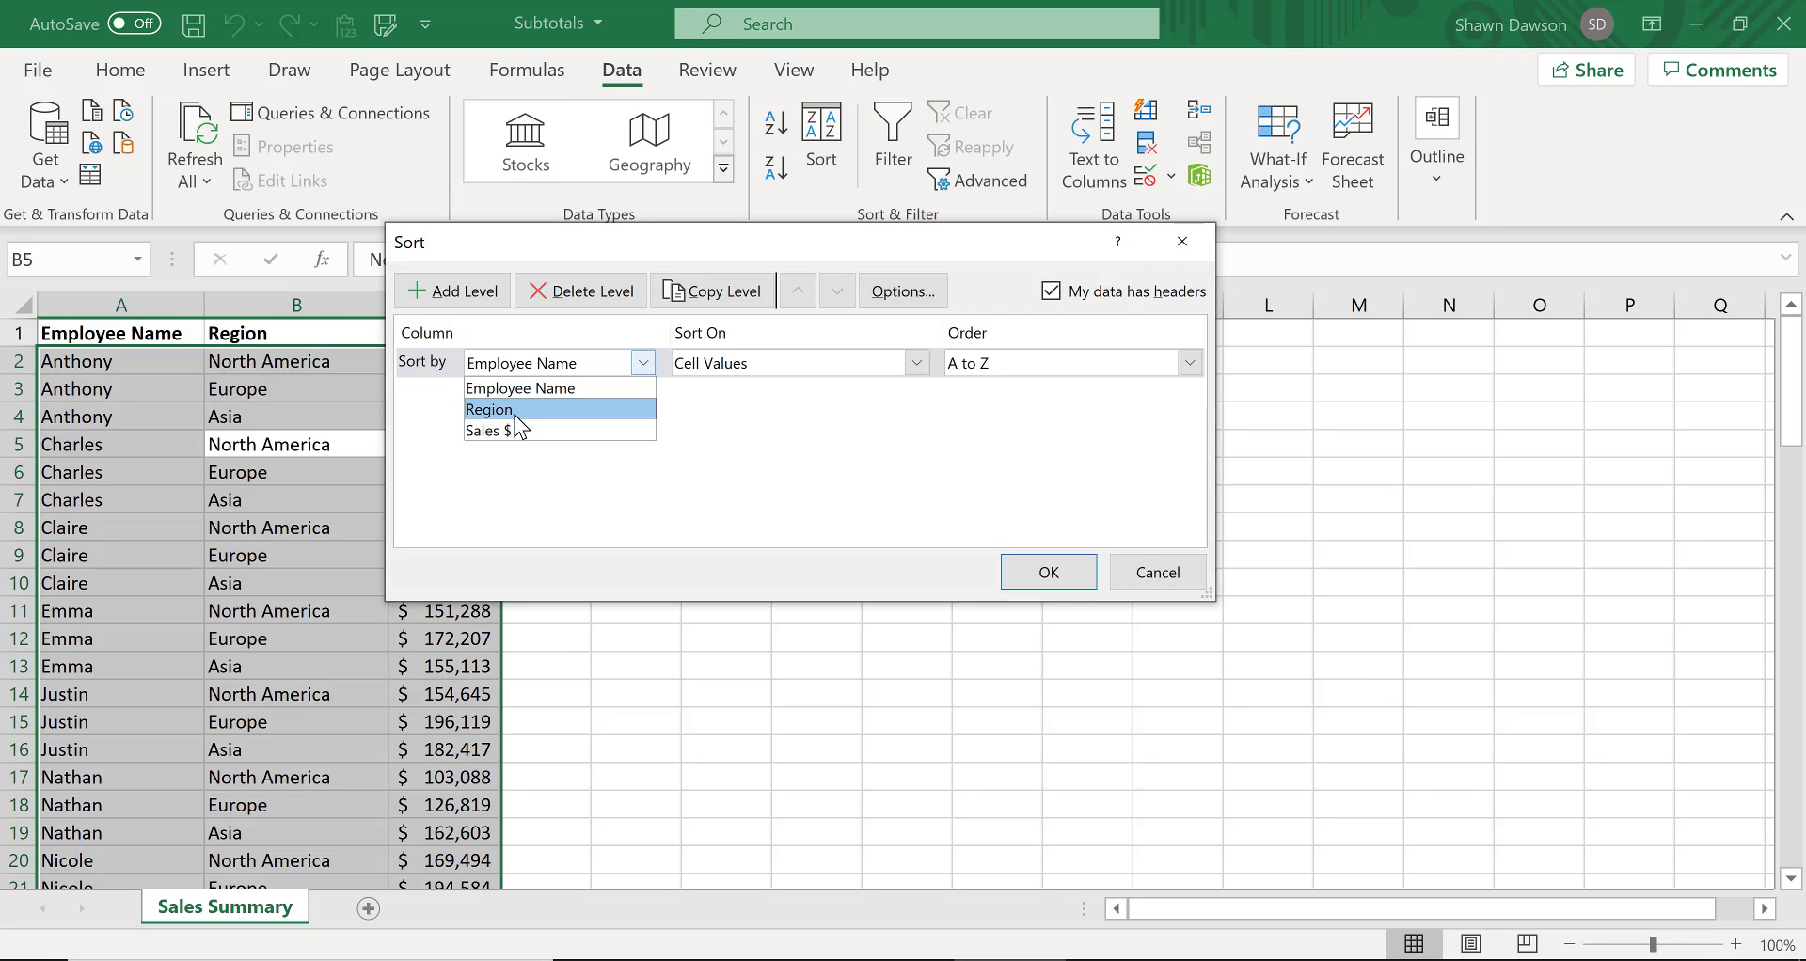
click(516, 413)
click(1069, 563)
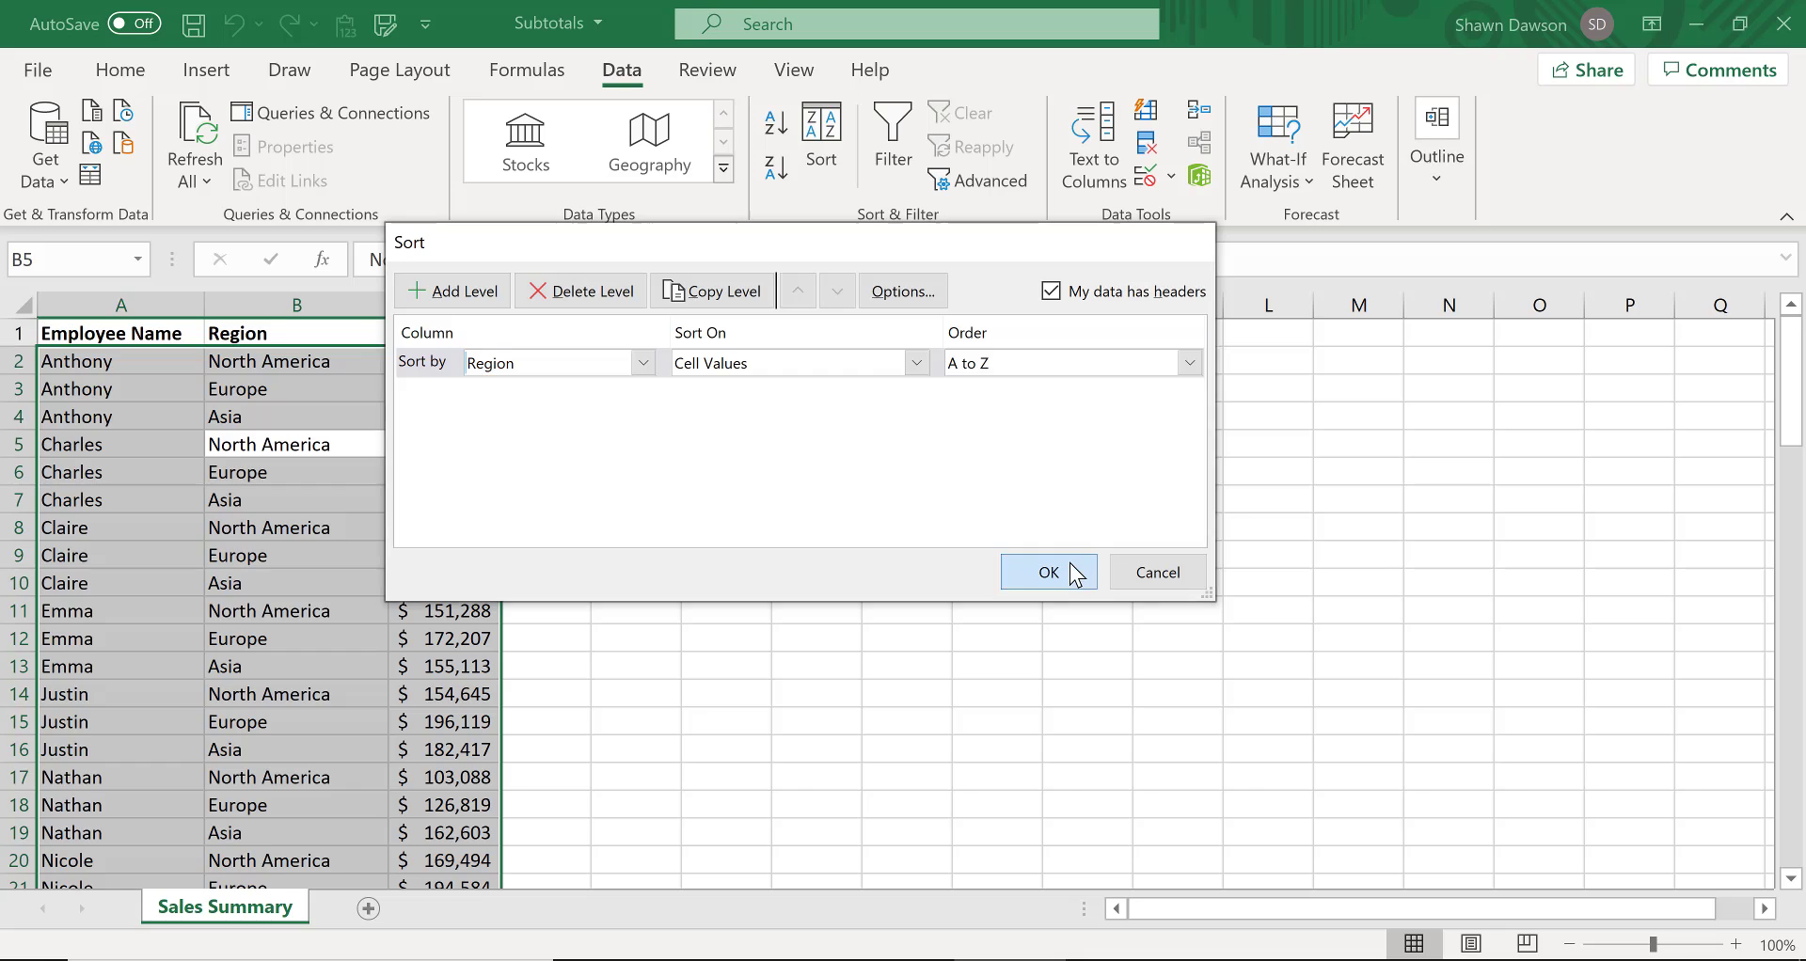
click(104, 425)
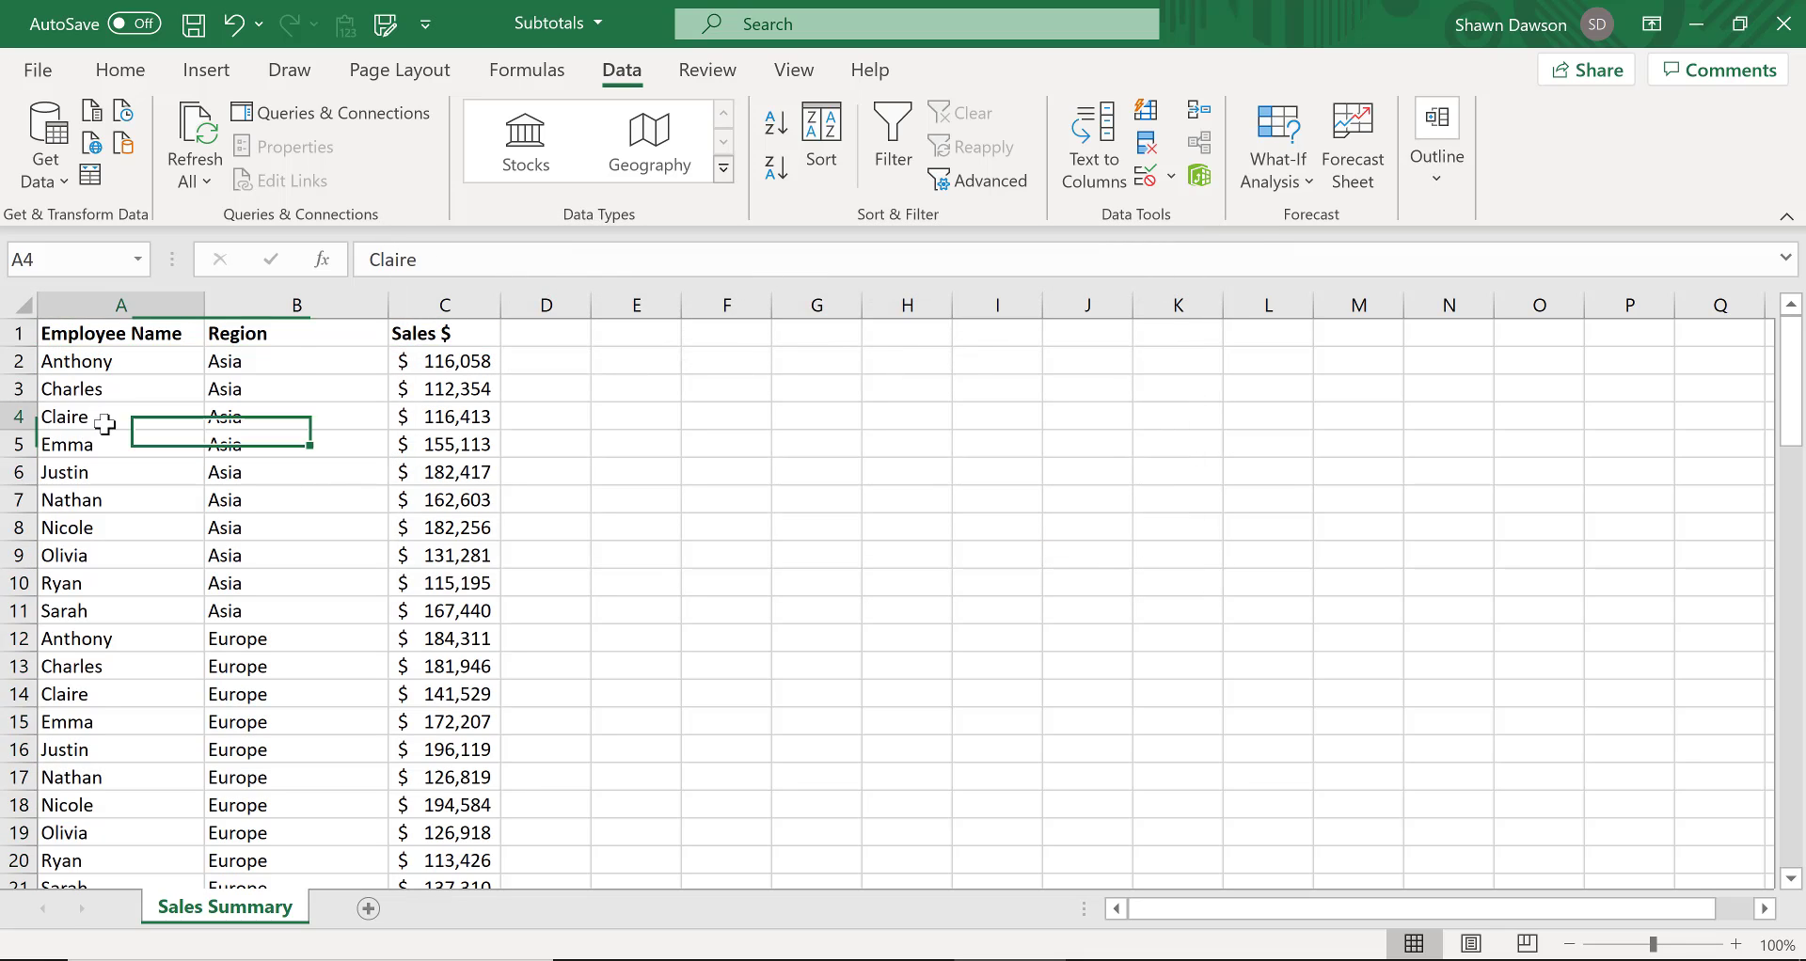
click(122, 340)
scroll(282, 471, down, 4)
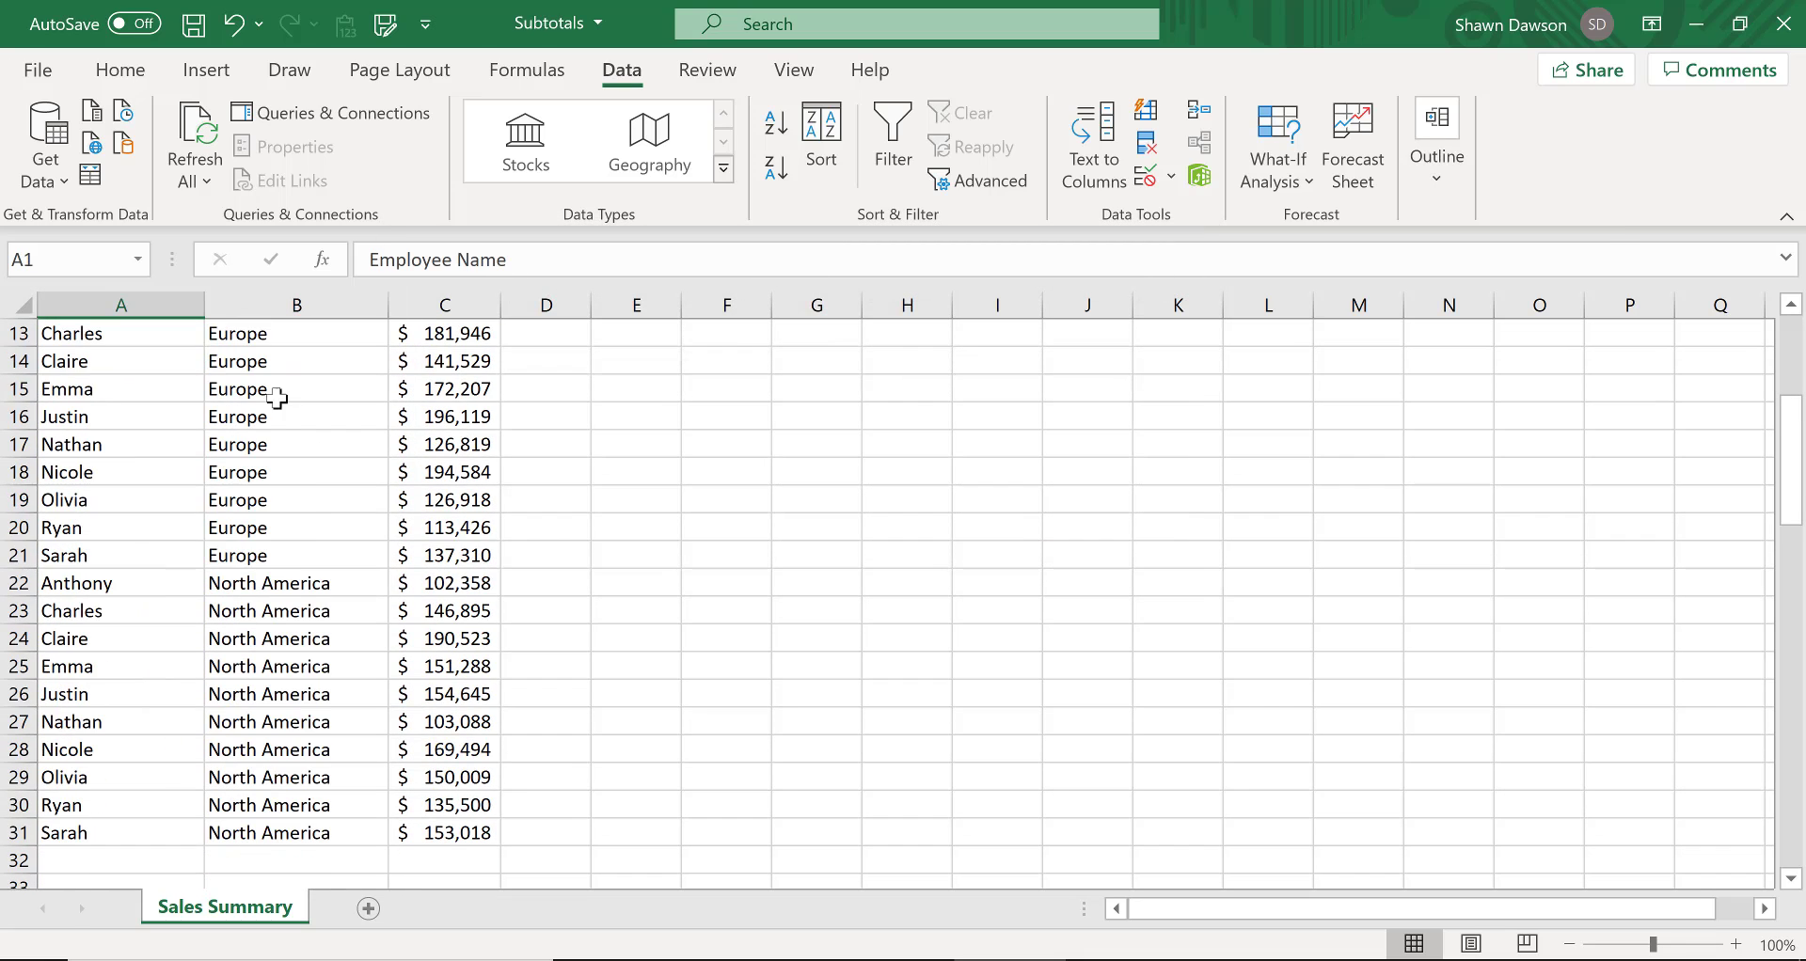
scroll(271, 602, down, 4)
scroll(277, 565, up, 8)
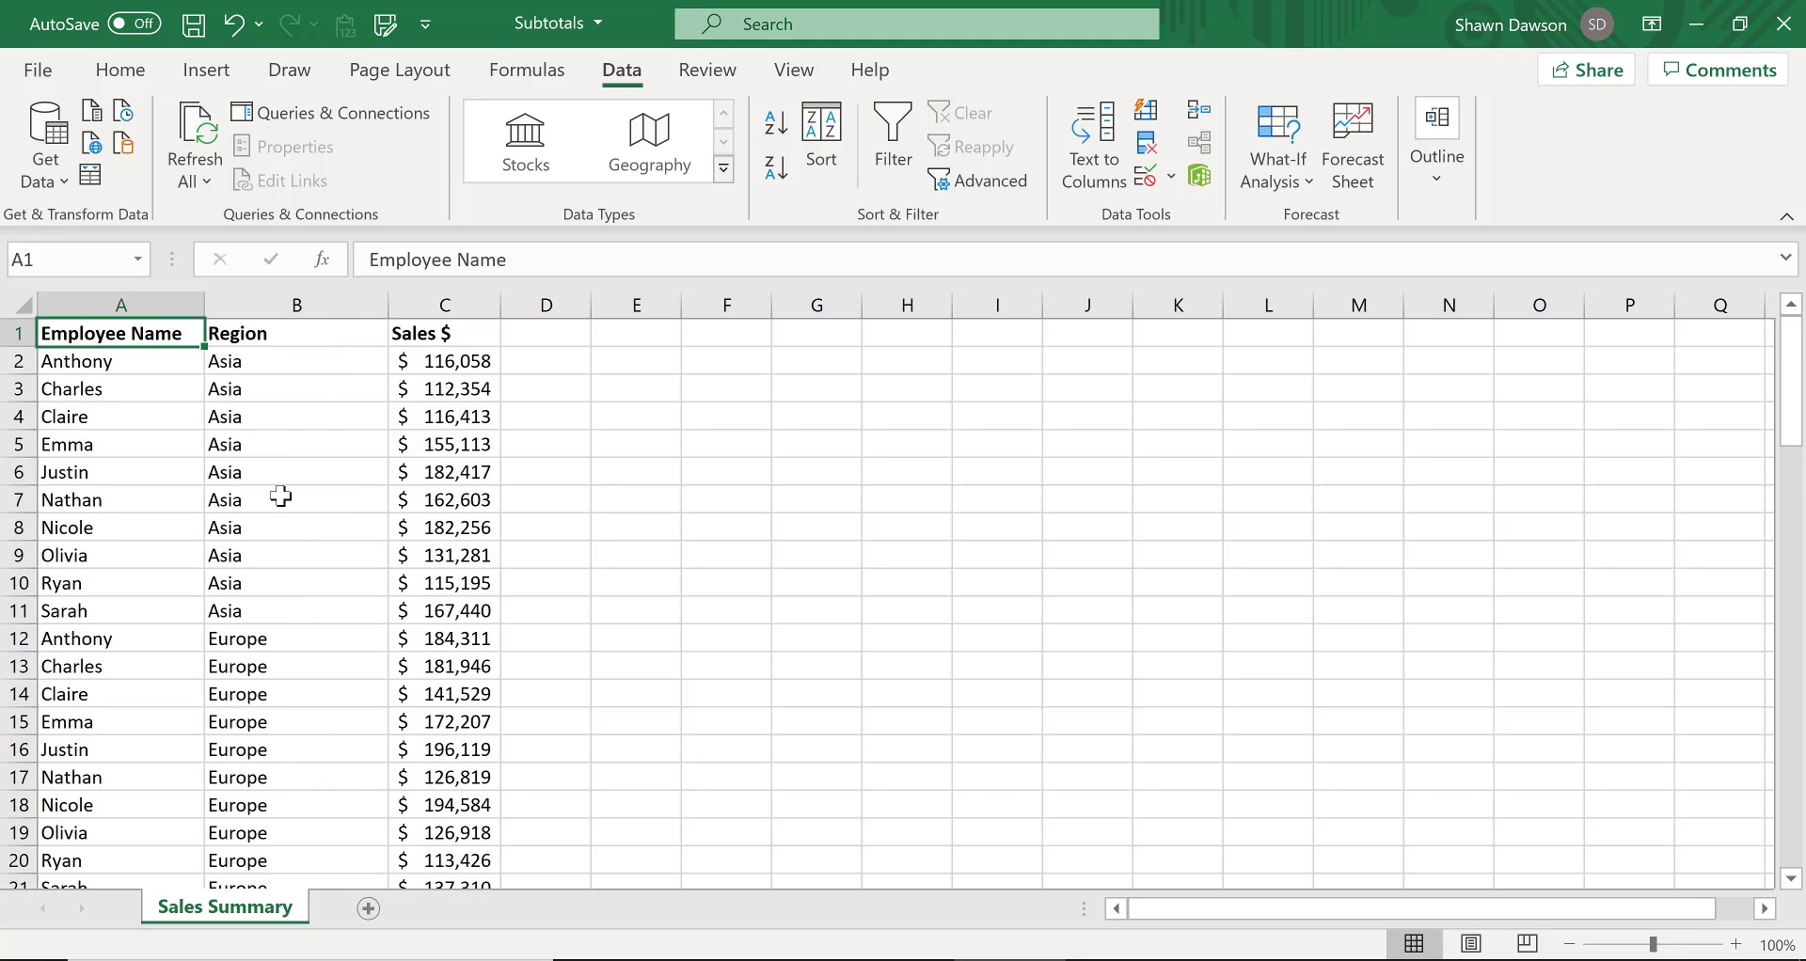
Add Sum subtotals of Sales $ at each change in Region.
click(90, 442)
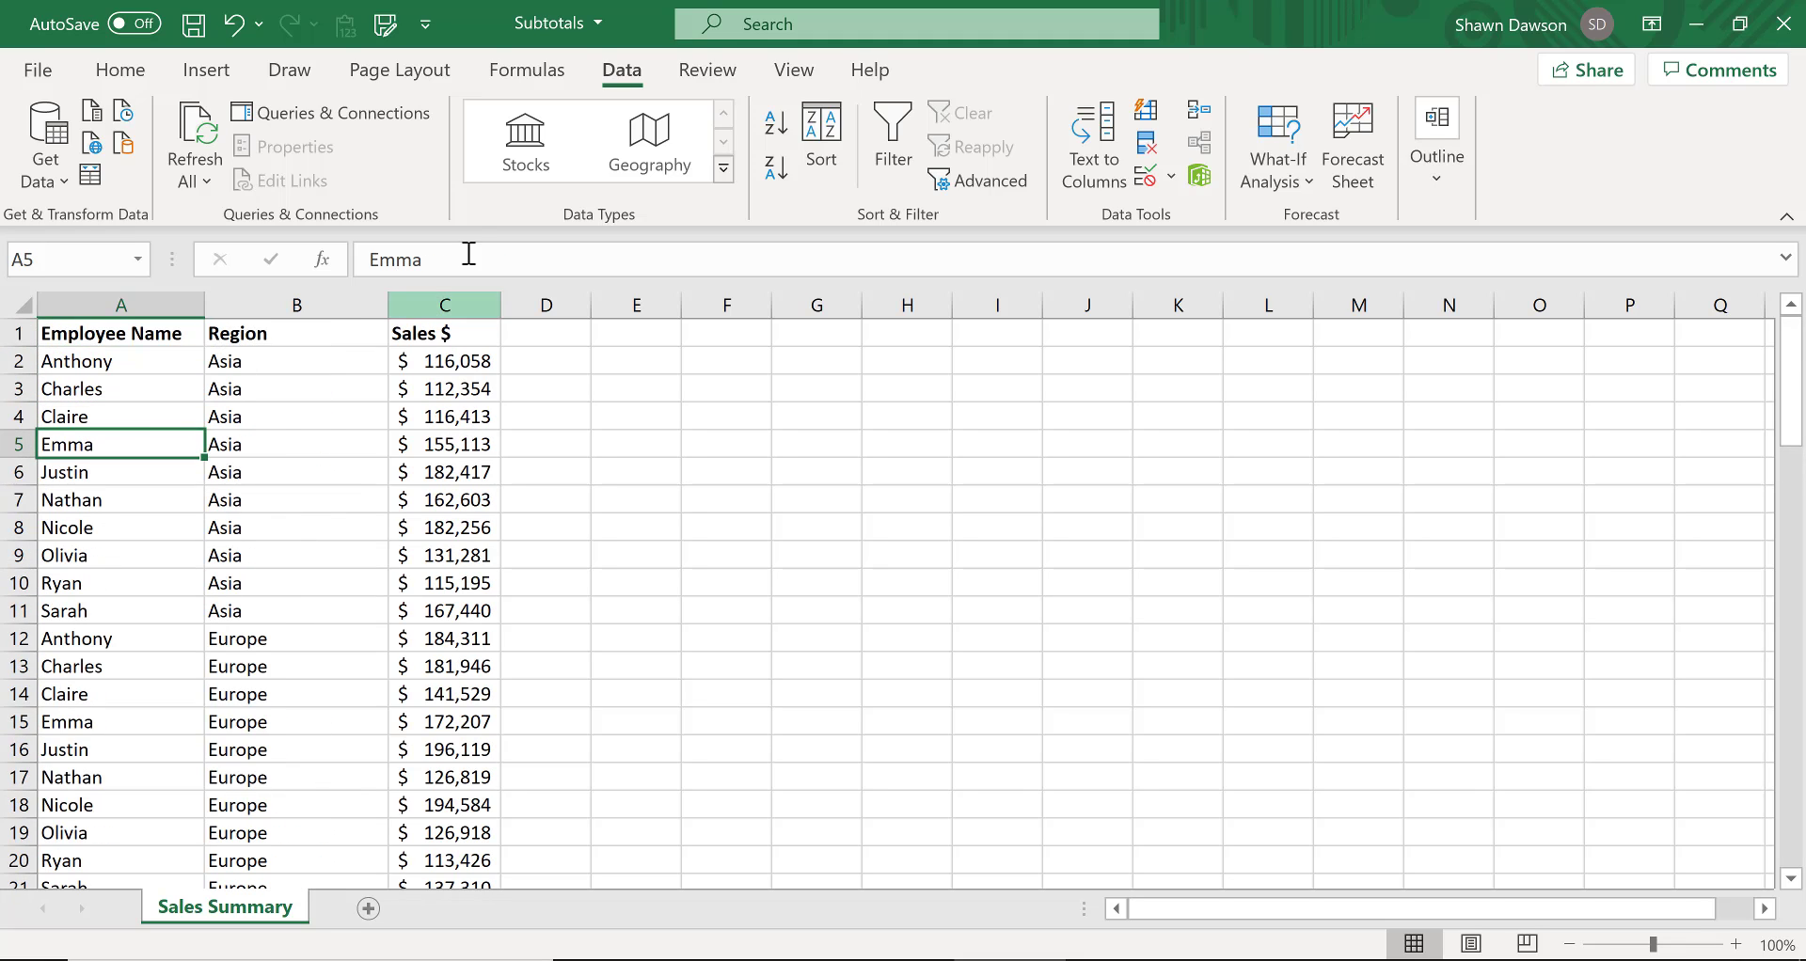
click(1459, 130)
click(1577, 293)
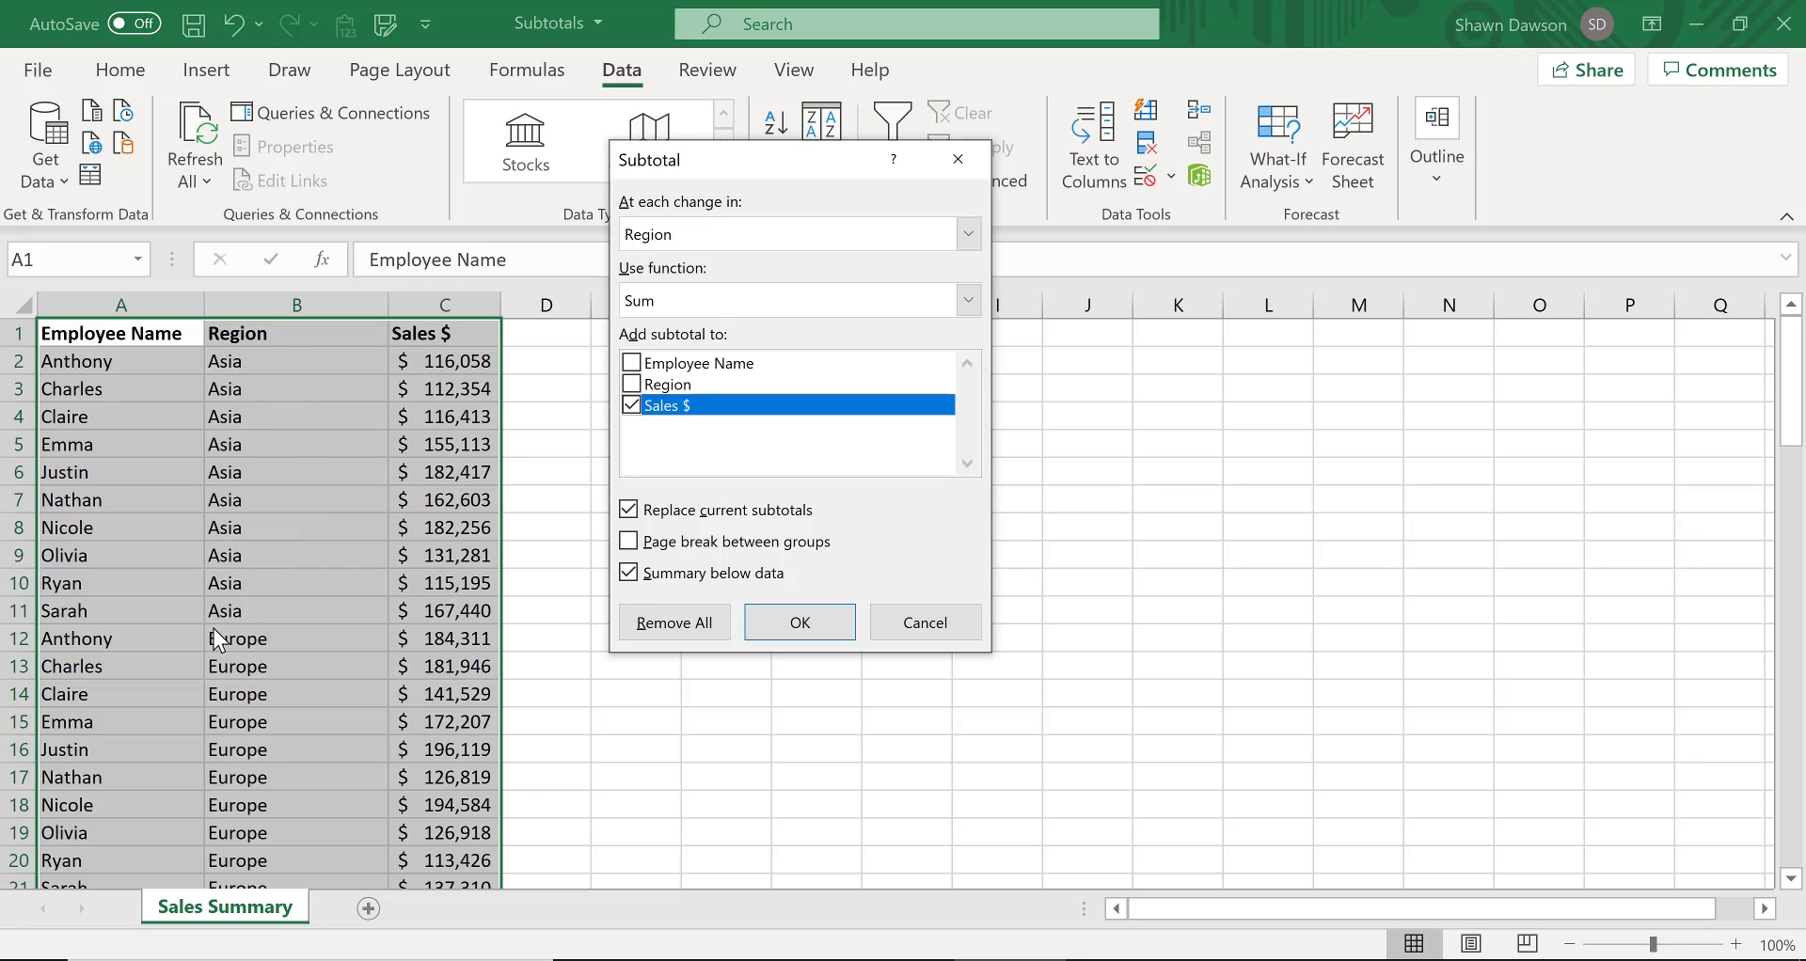
click(800, 621)
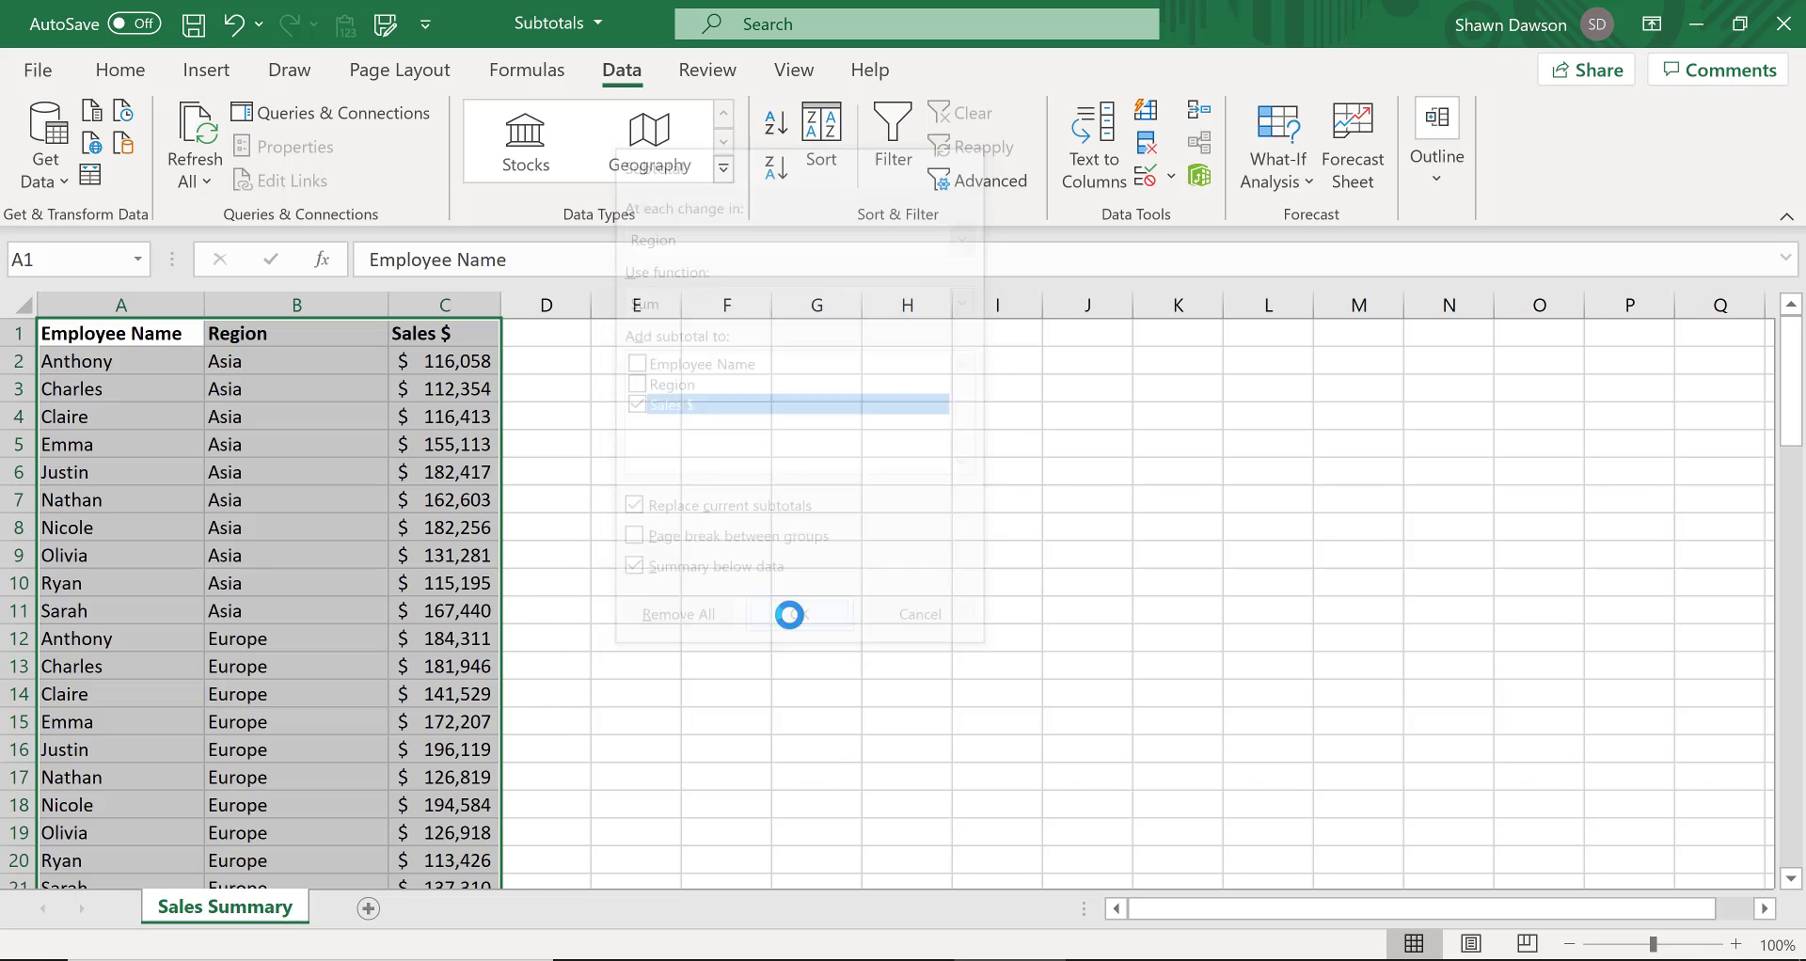
click(207, 444)
Collapse the outline to level 2 and inspect the region subtotal and Grand Total formulas.
click(42, 304)
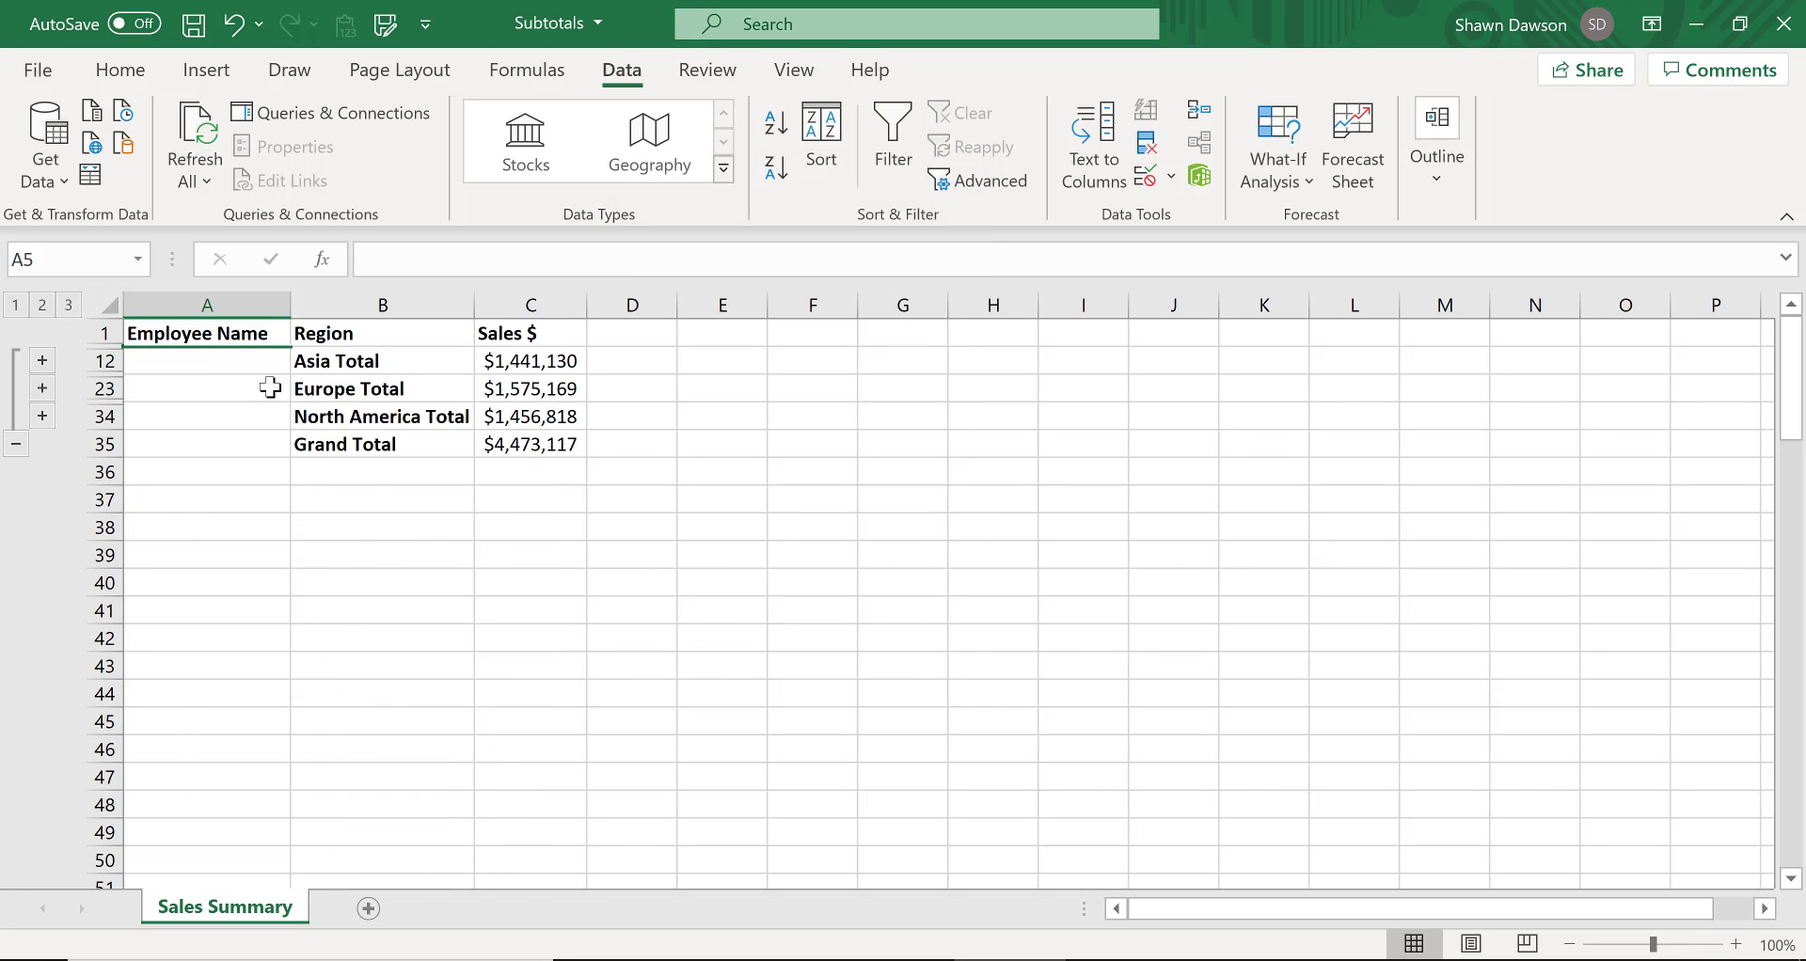
click(207, 388)
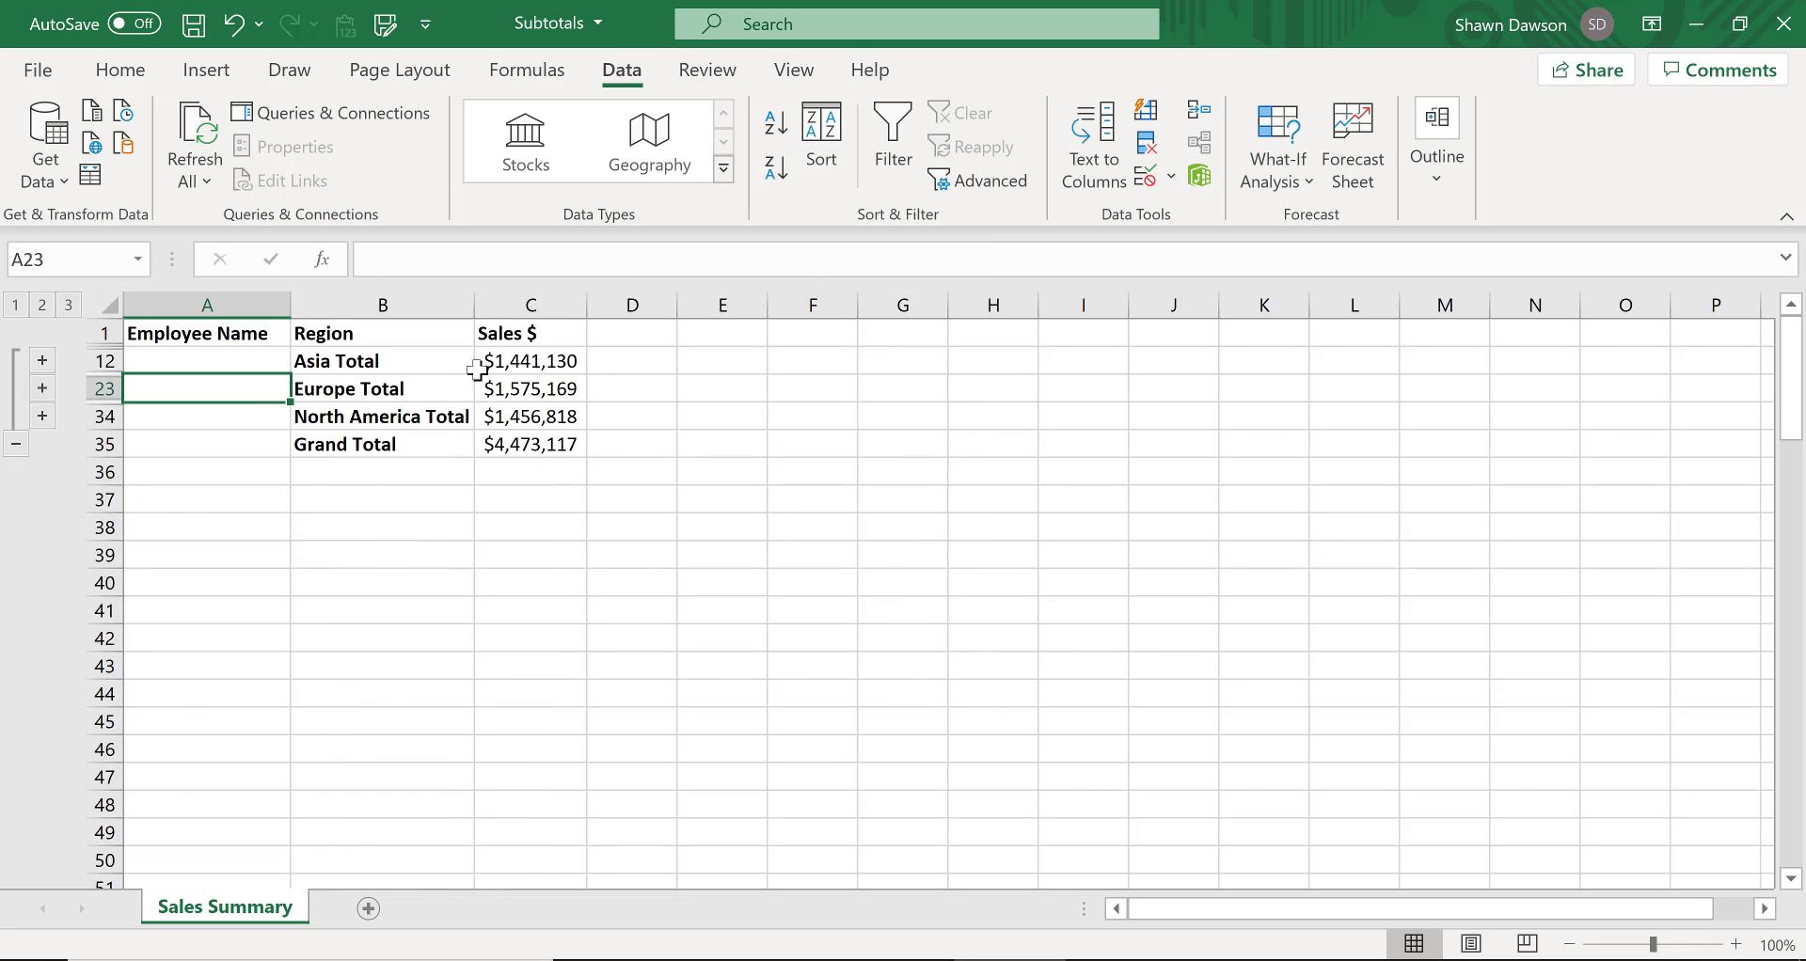
click(381, 361)
click(498, 361)
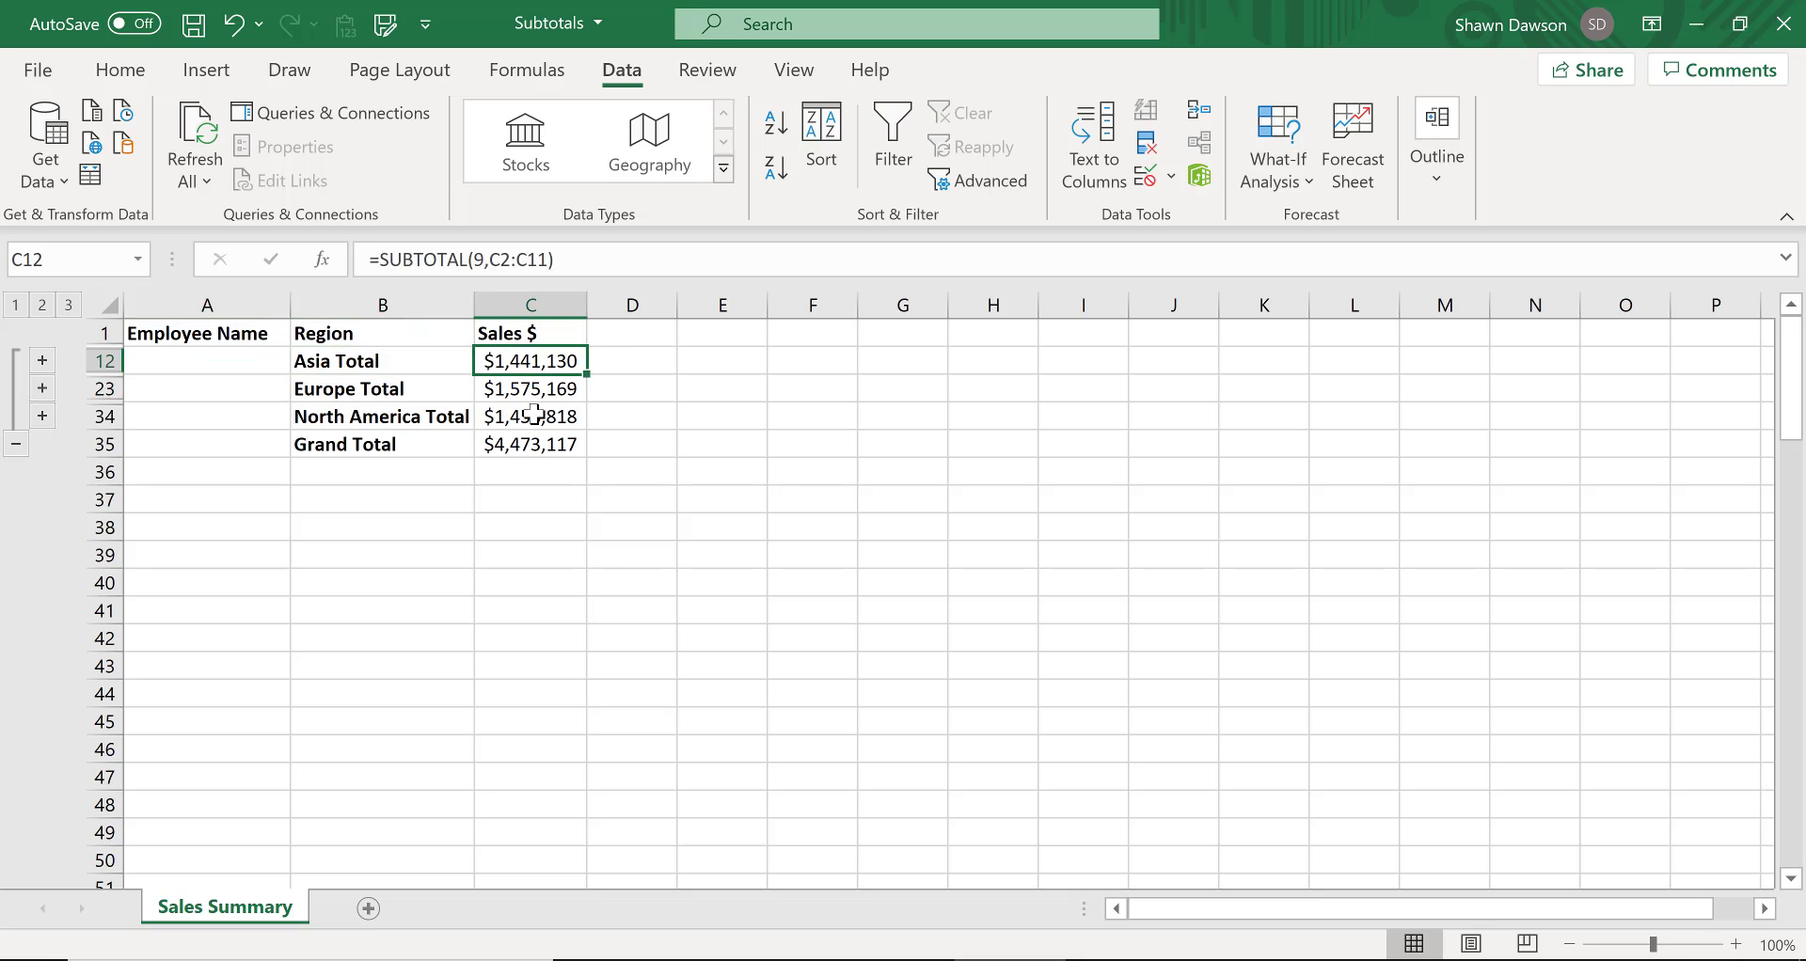
click(423, 389)
click(488, 388)
click(508, 424)
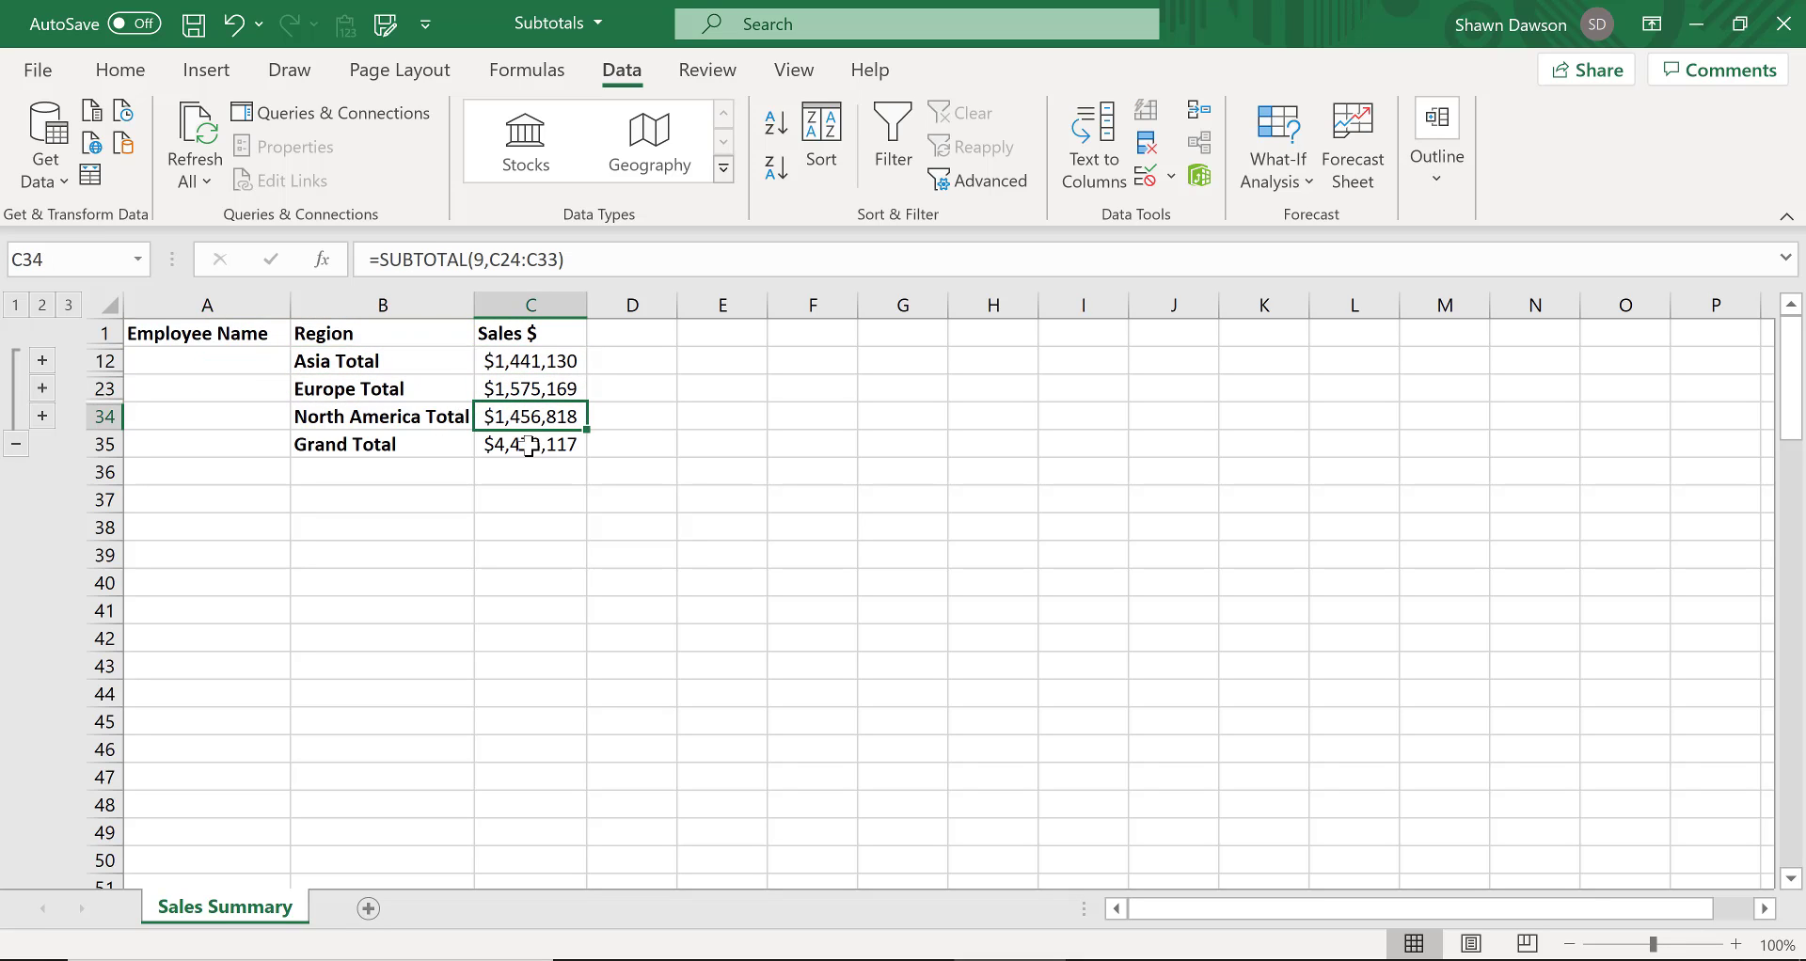
click(528, 446)
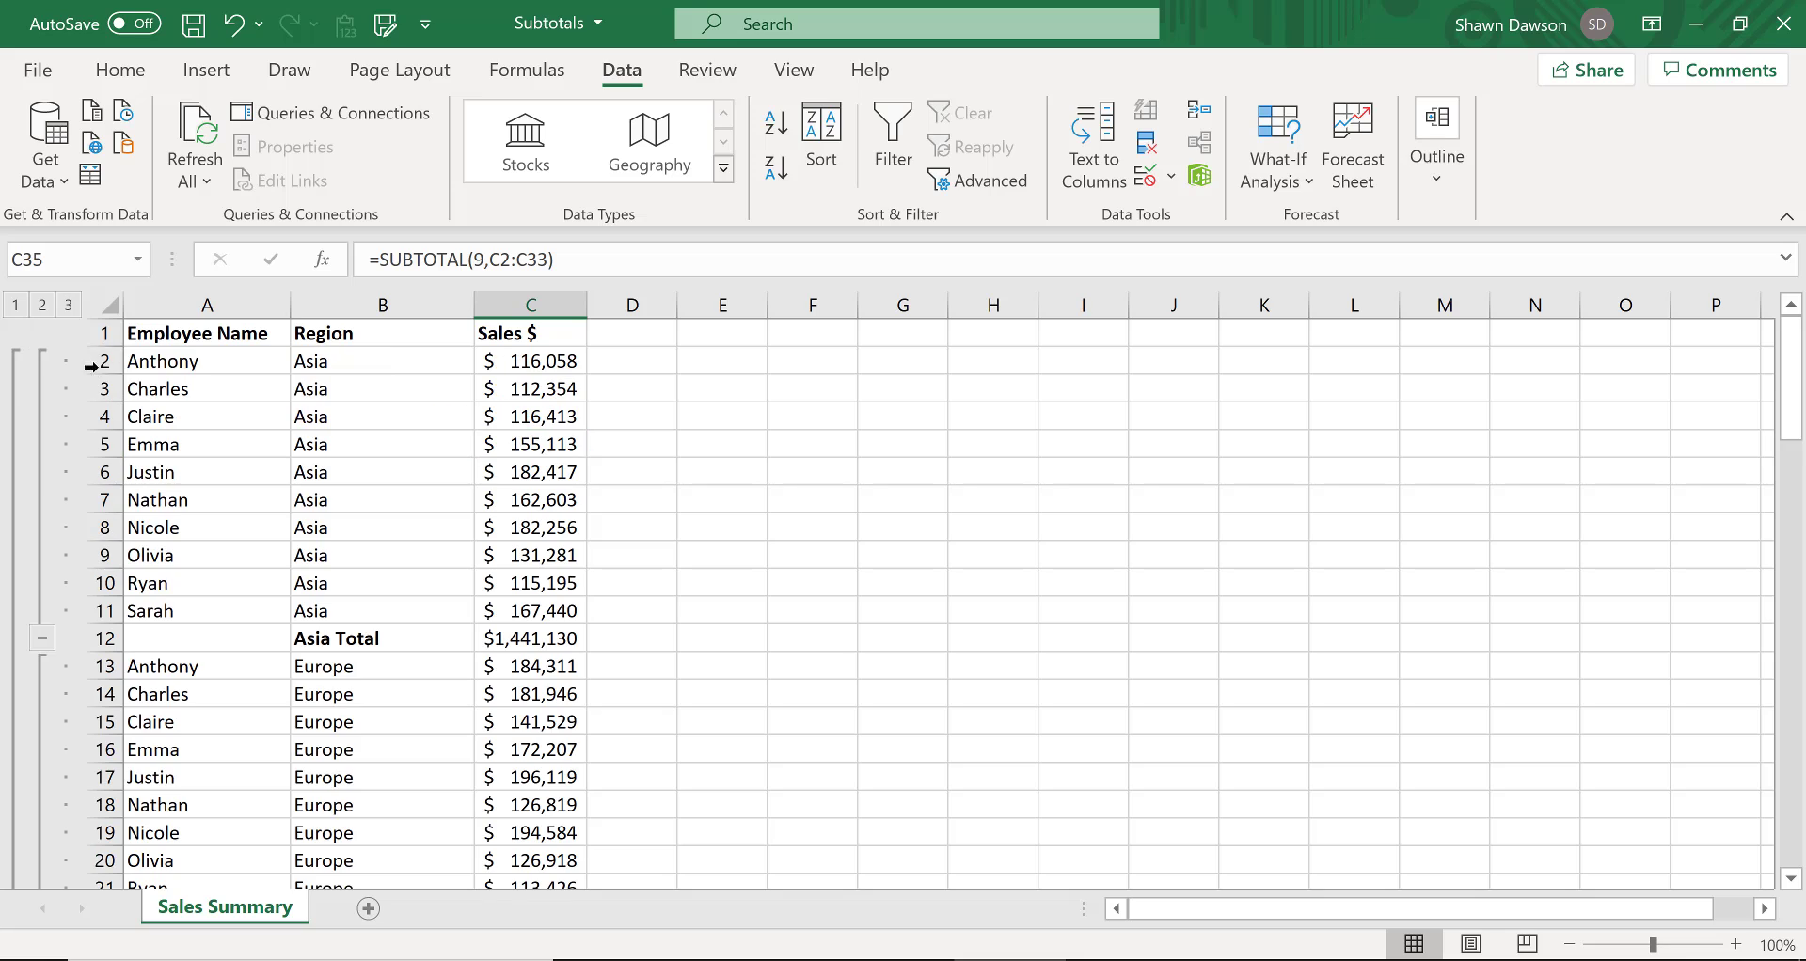
Switch the outline between levels 3 and 2, then expand and collapse the North America group.
click(68, 304)
click(253, 372)
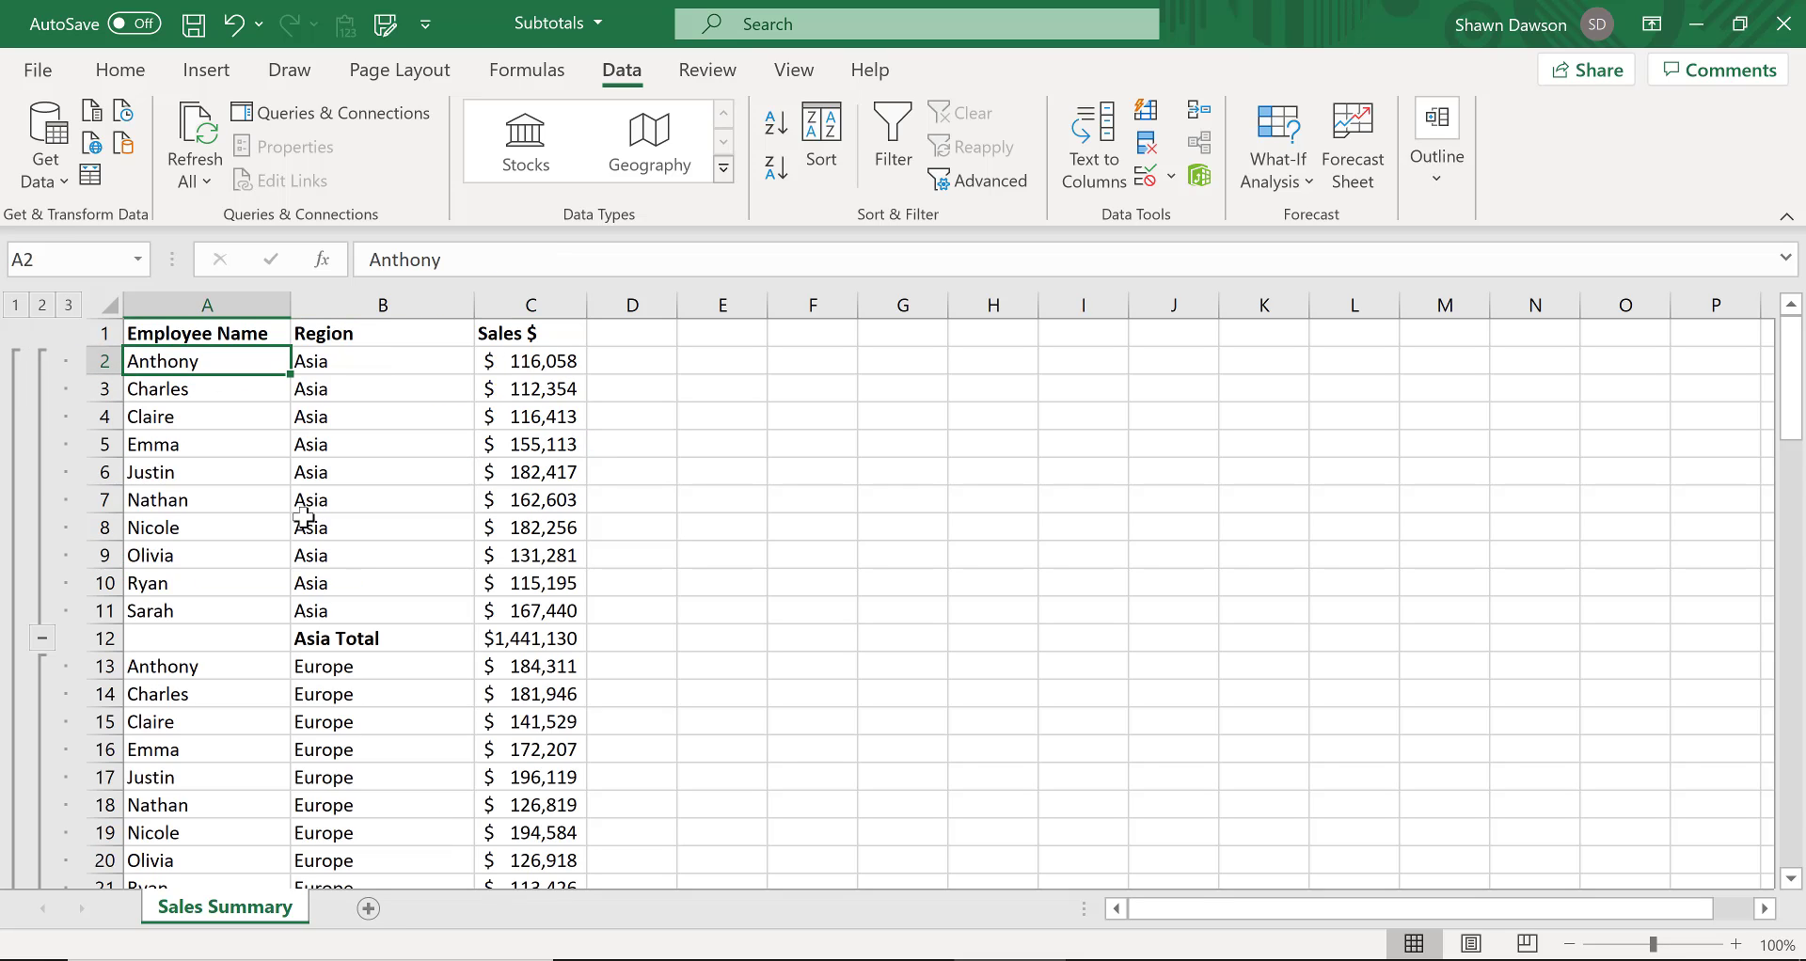
click(44, 303)
click(217, 389)
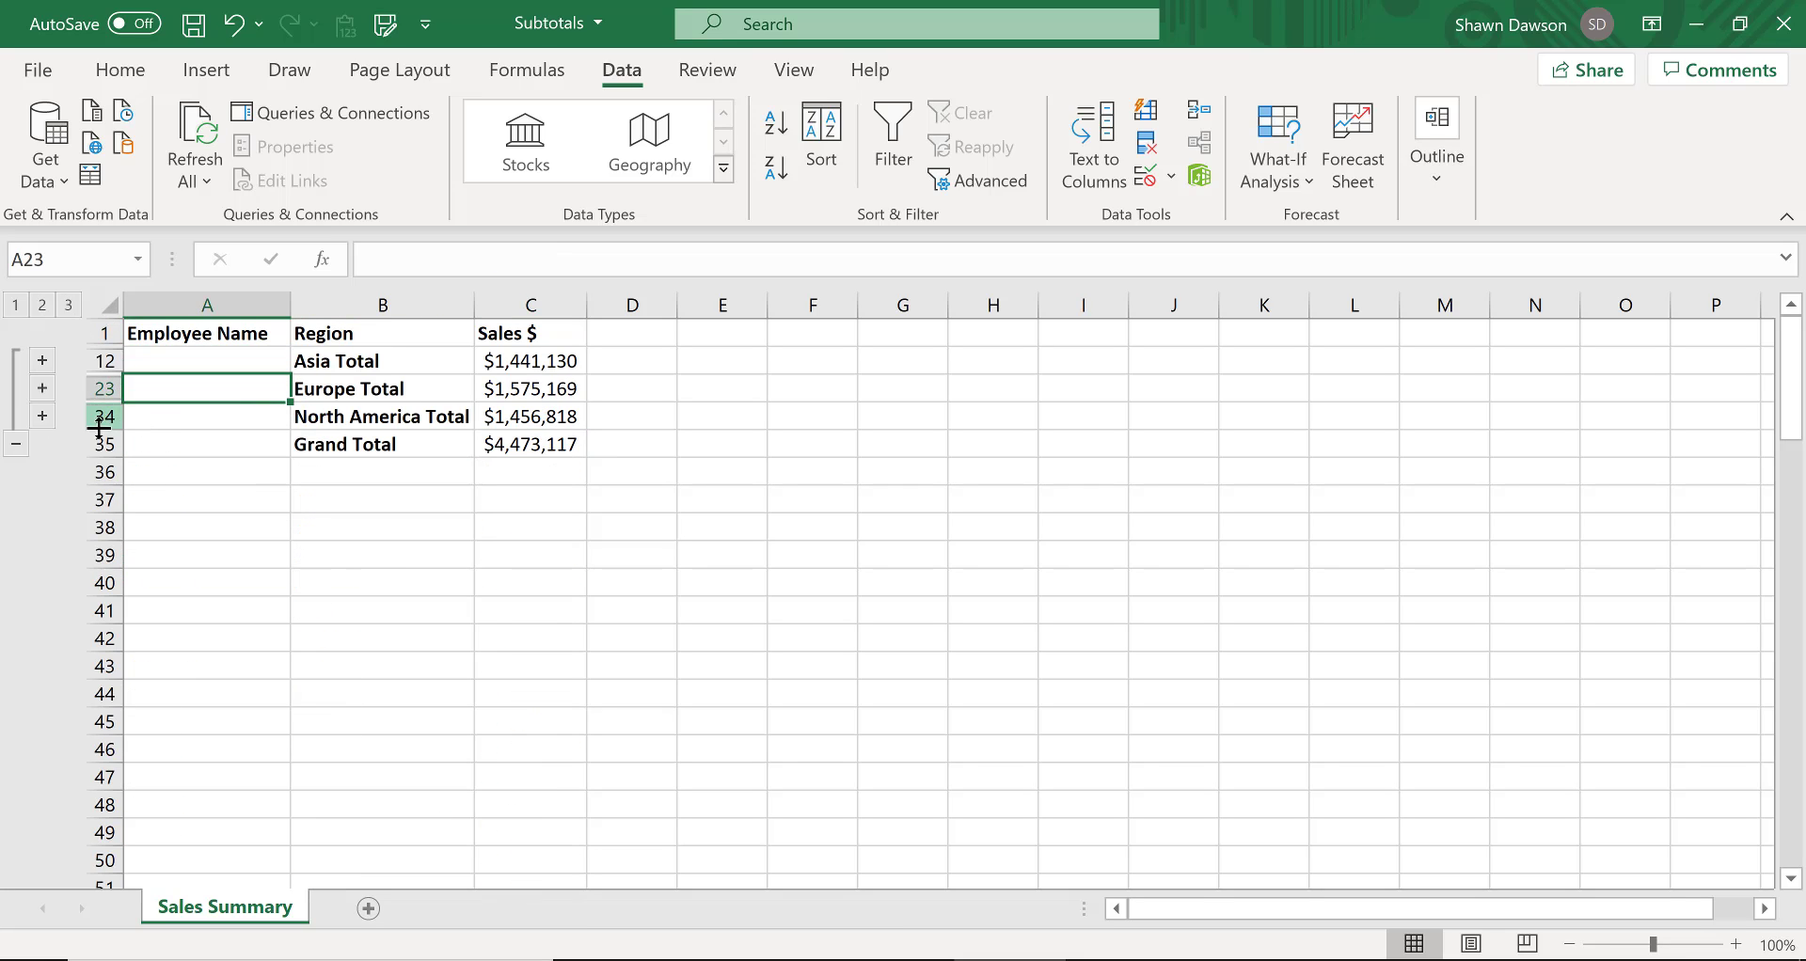
click(42, 416)
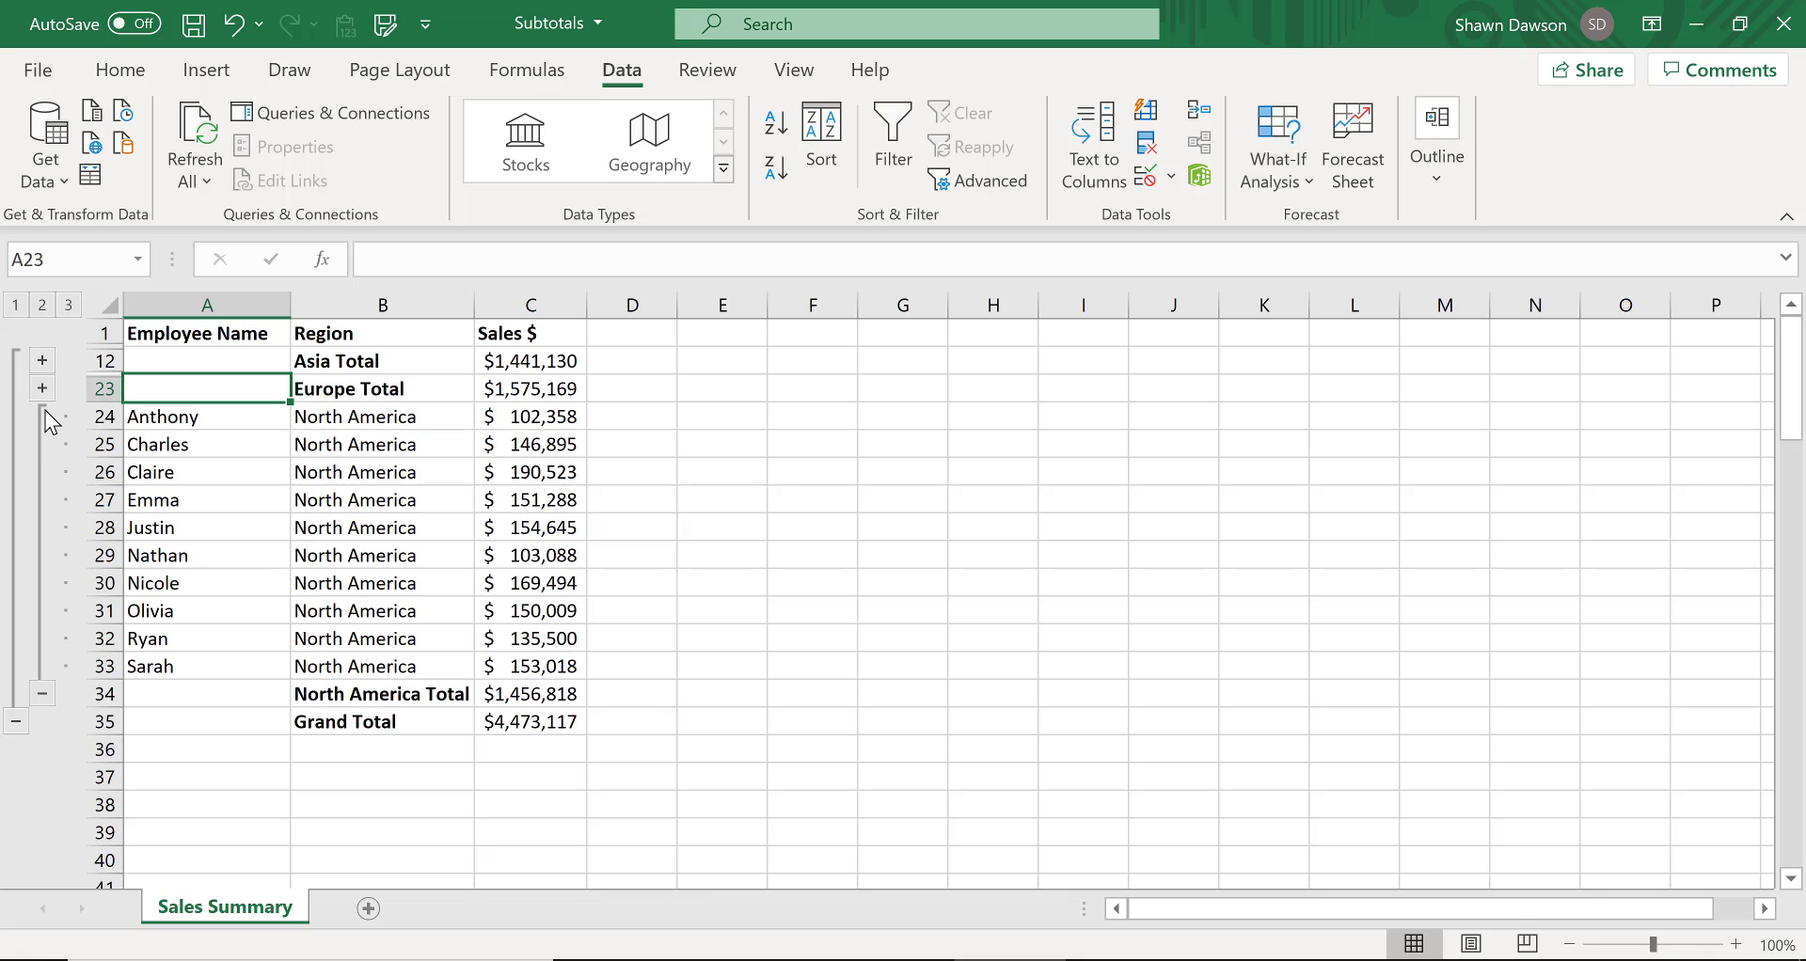
click(178, 420)
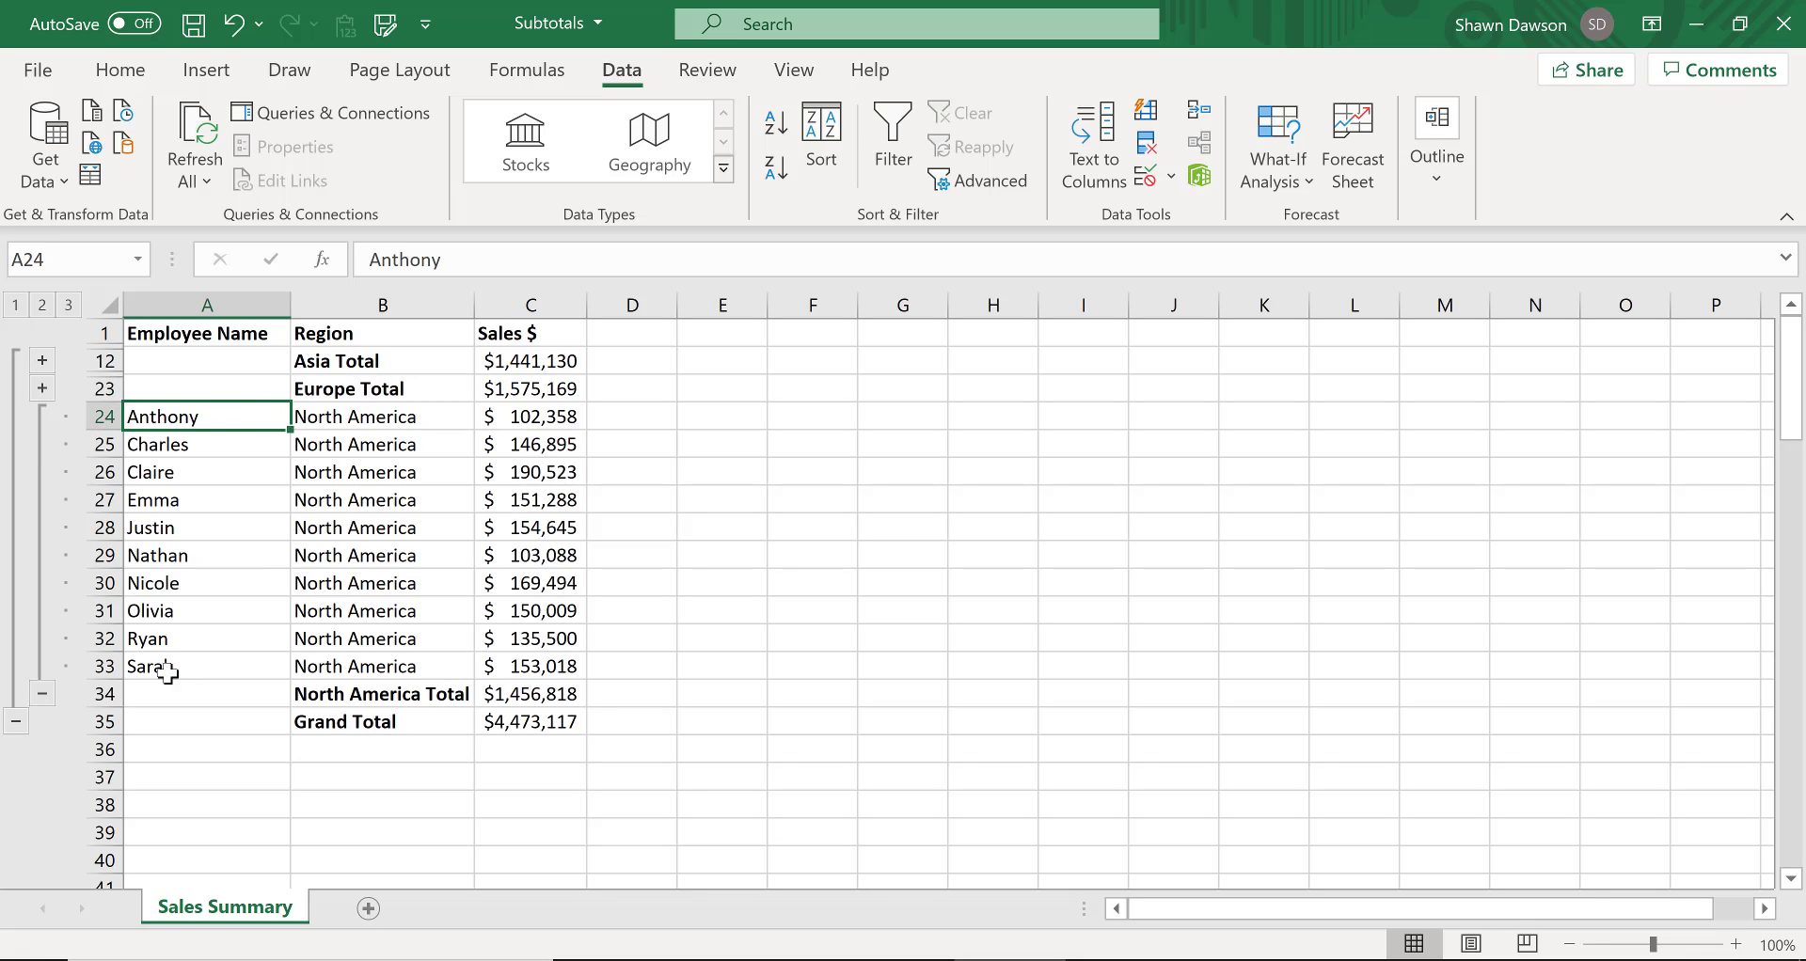
click(42, 694)
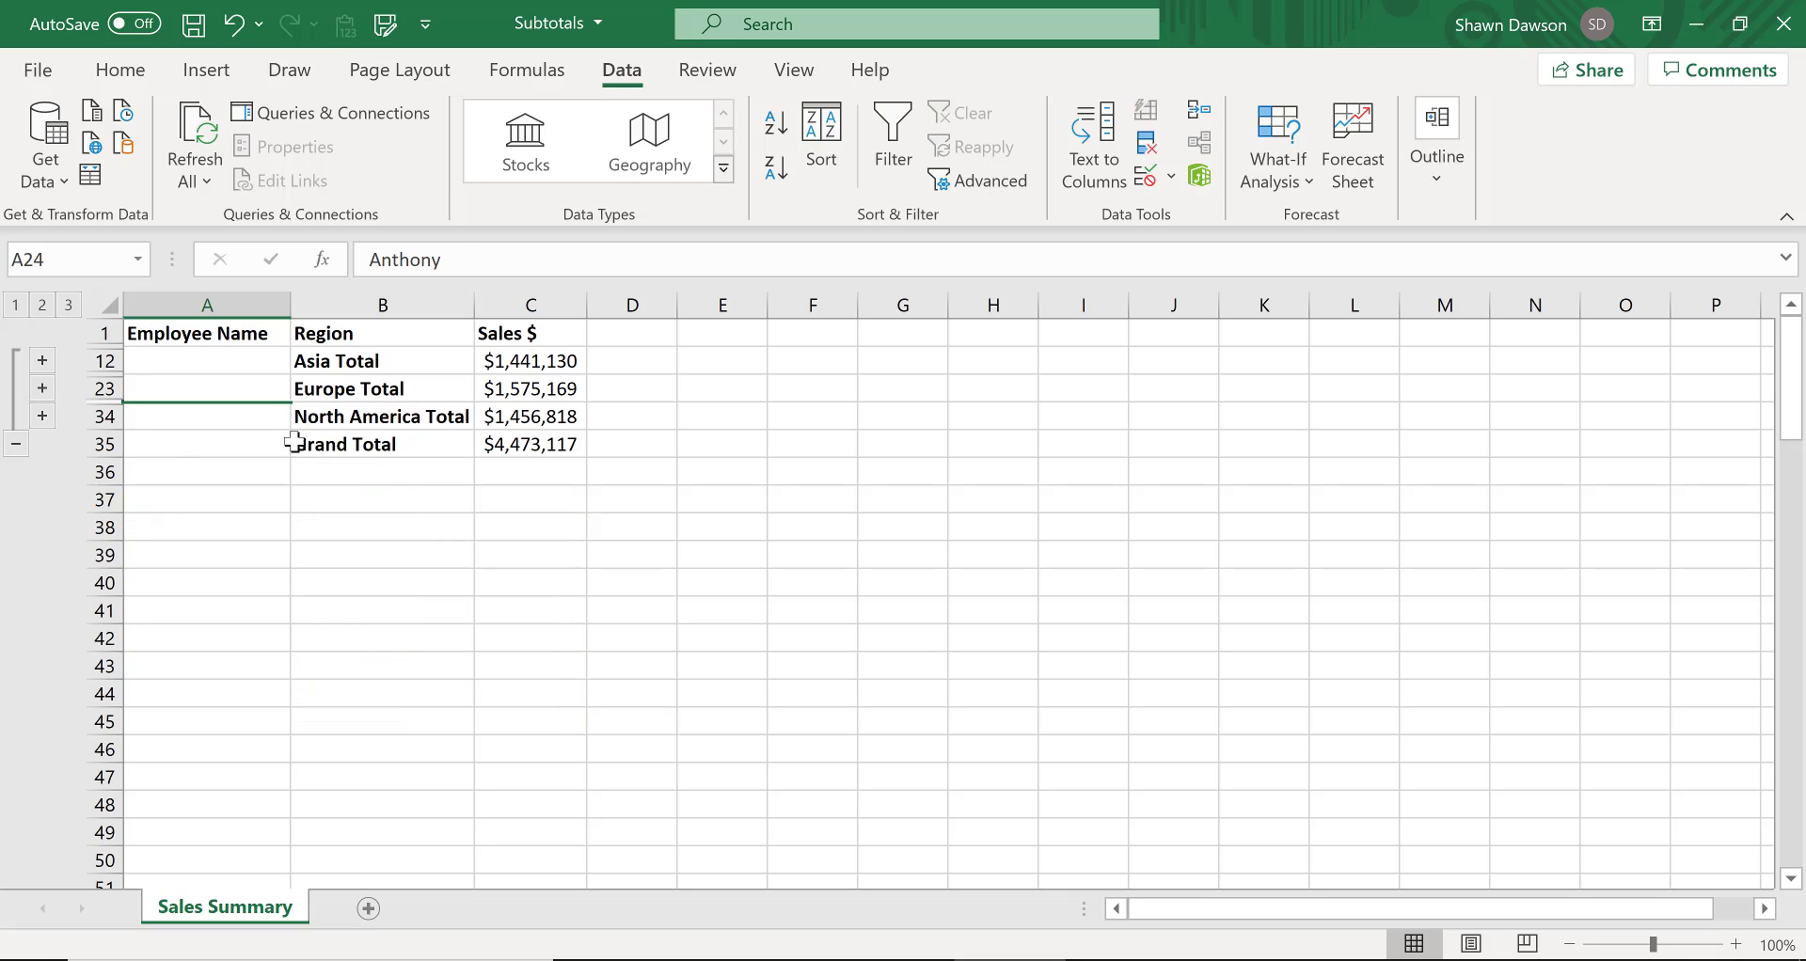
Collapse the outline to level 1 and inspect the Grand Total formula.
click(301, 444)
click(15, 305)
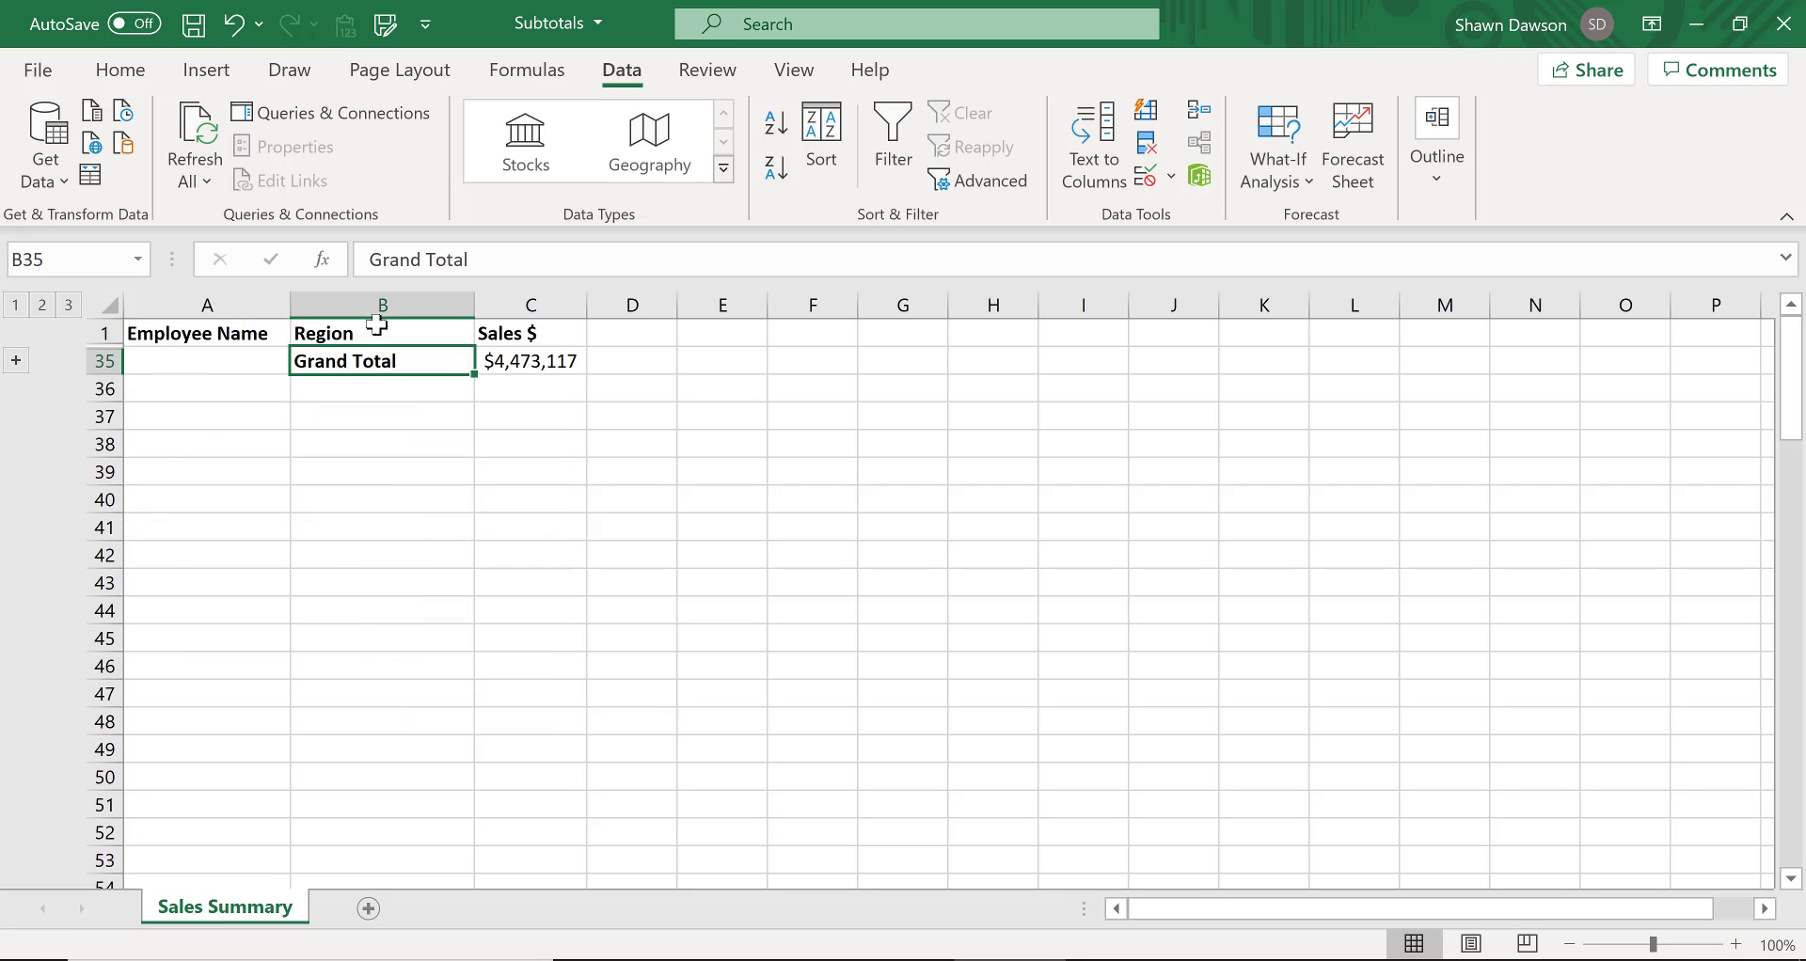
click(520, 367)
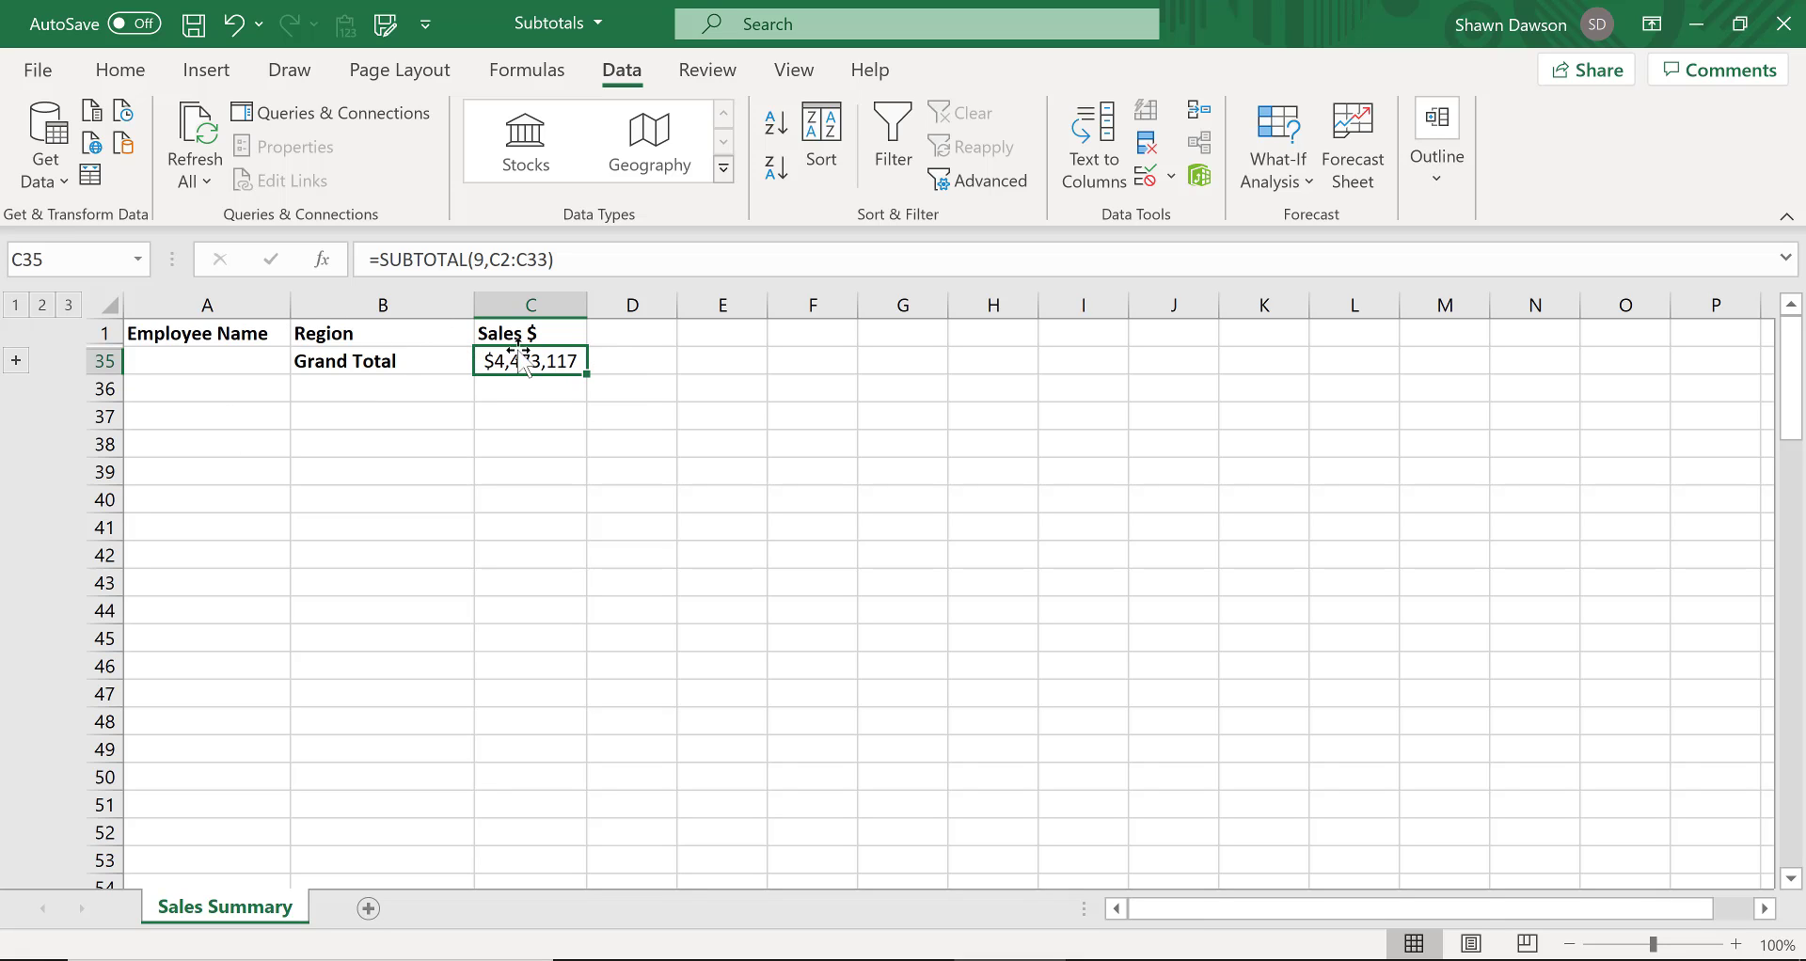
Return the outline to level 2, expand the Asia group, and review its employee rows.
click(42, 305)
click(376, 388)
click(242, 499)
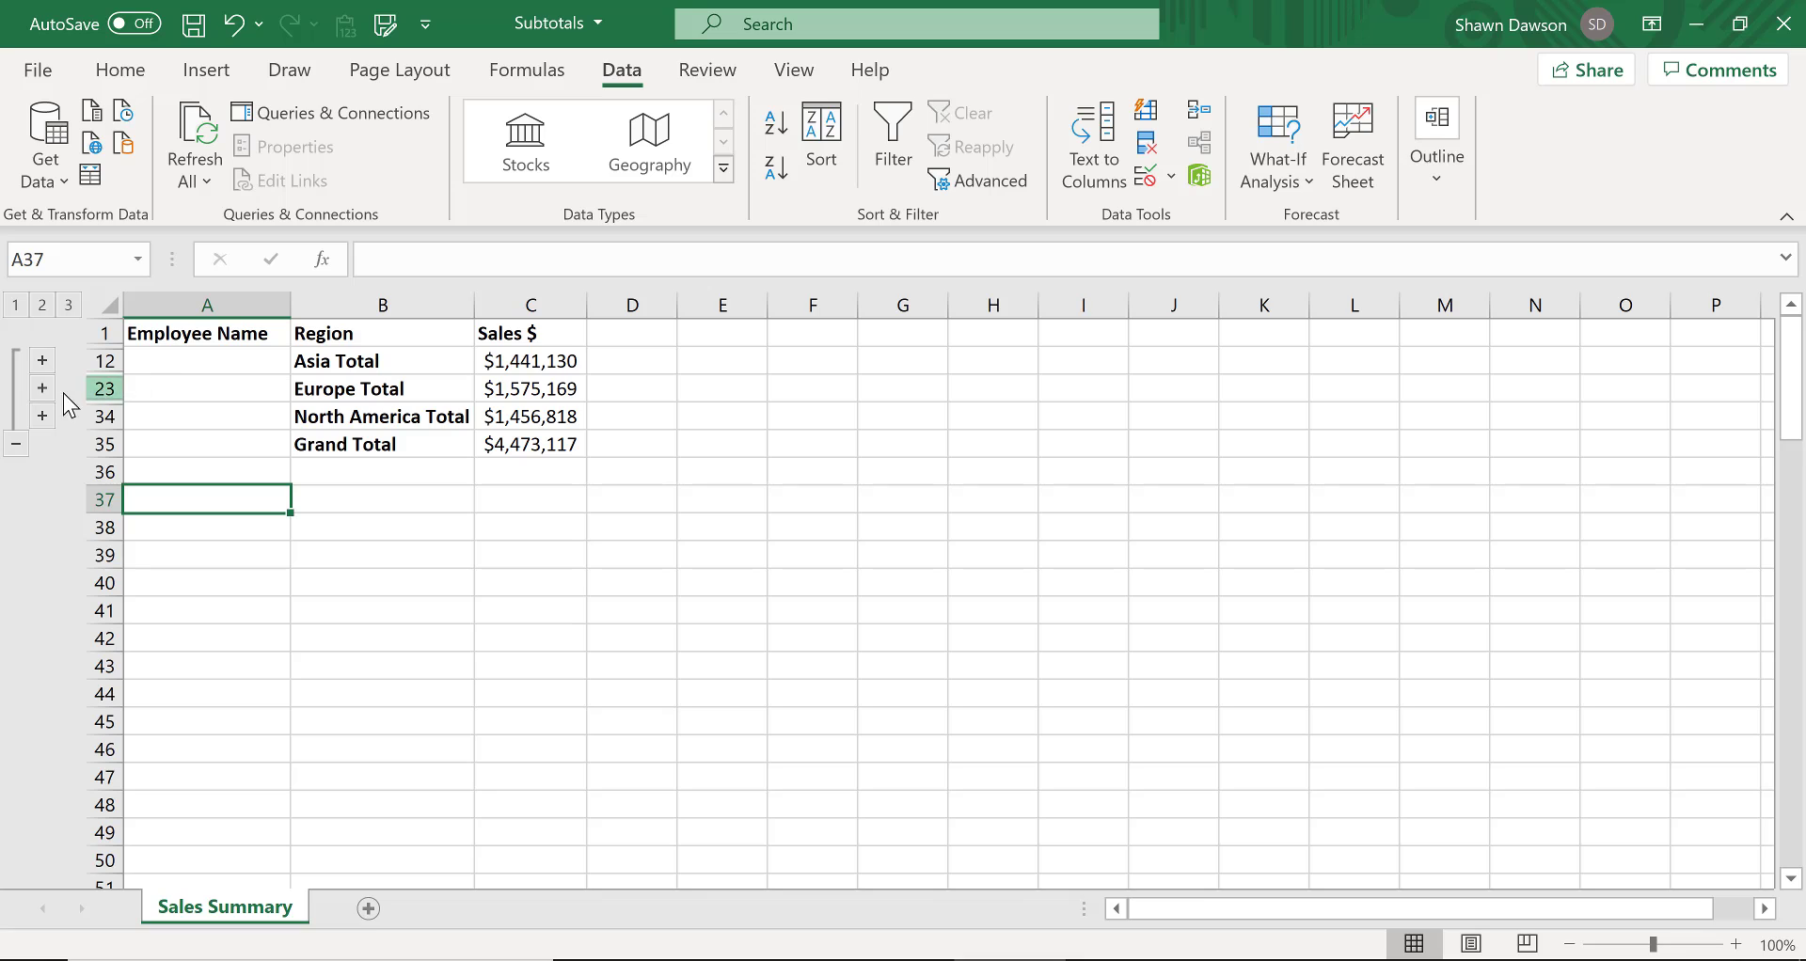
click(43, 363)
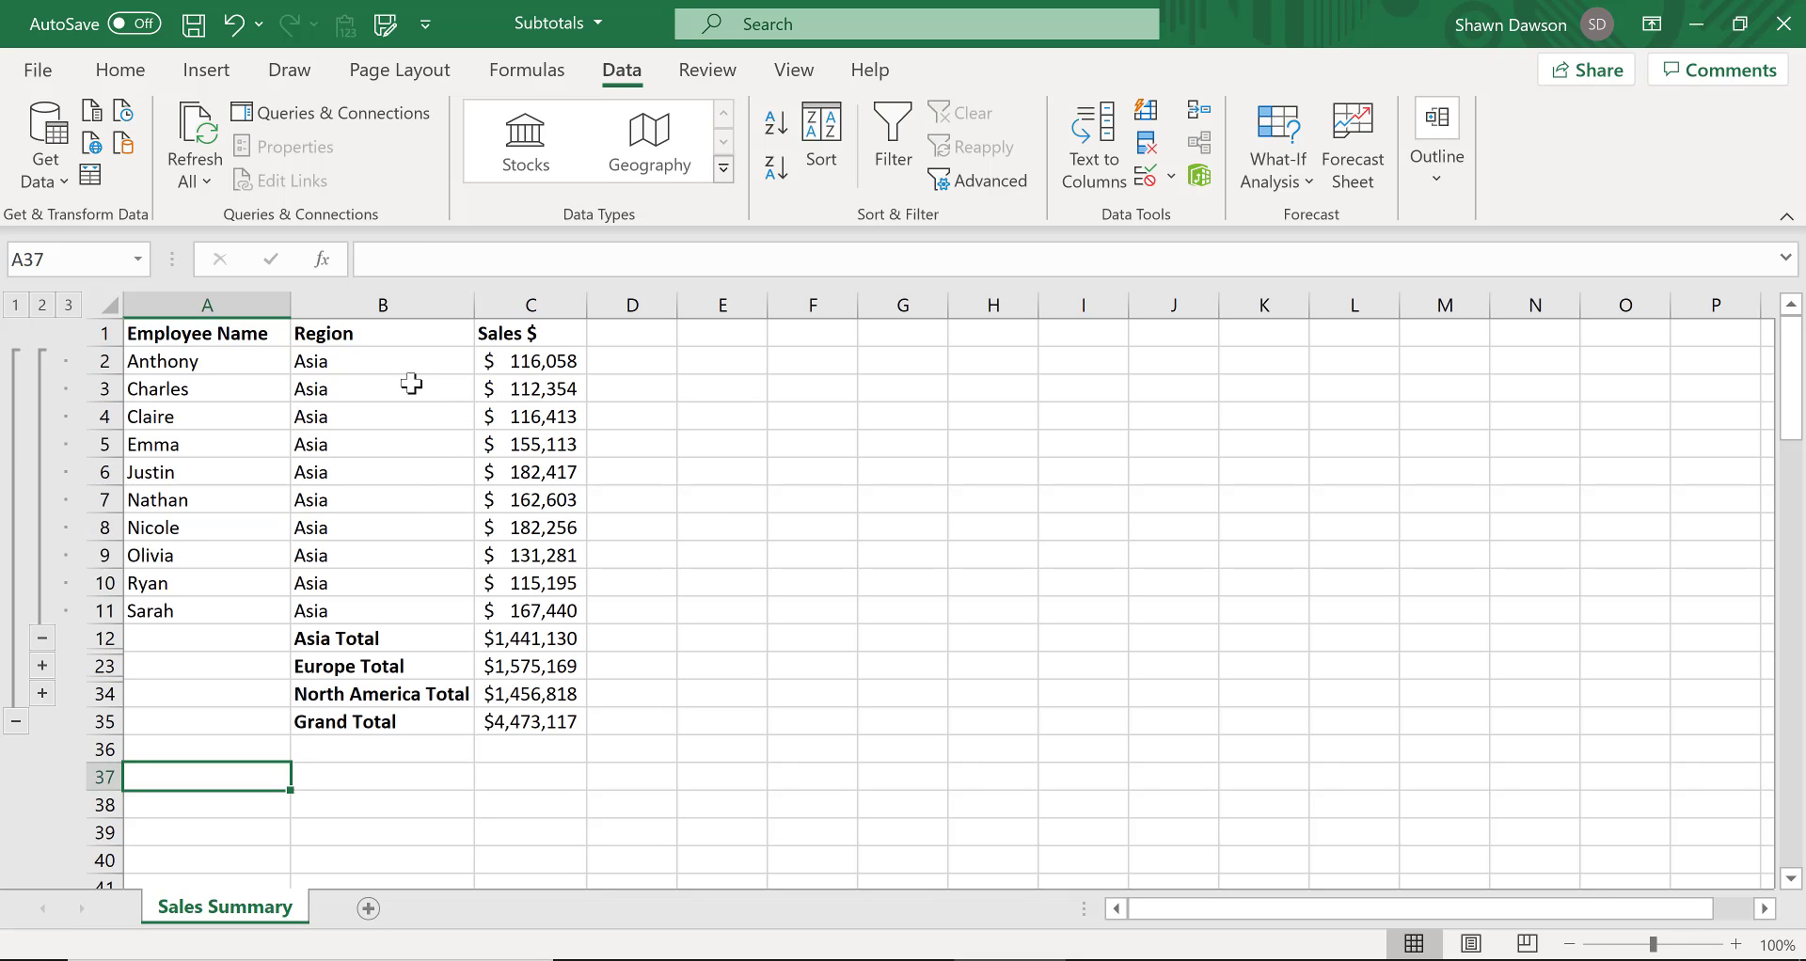
click(363, 395)
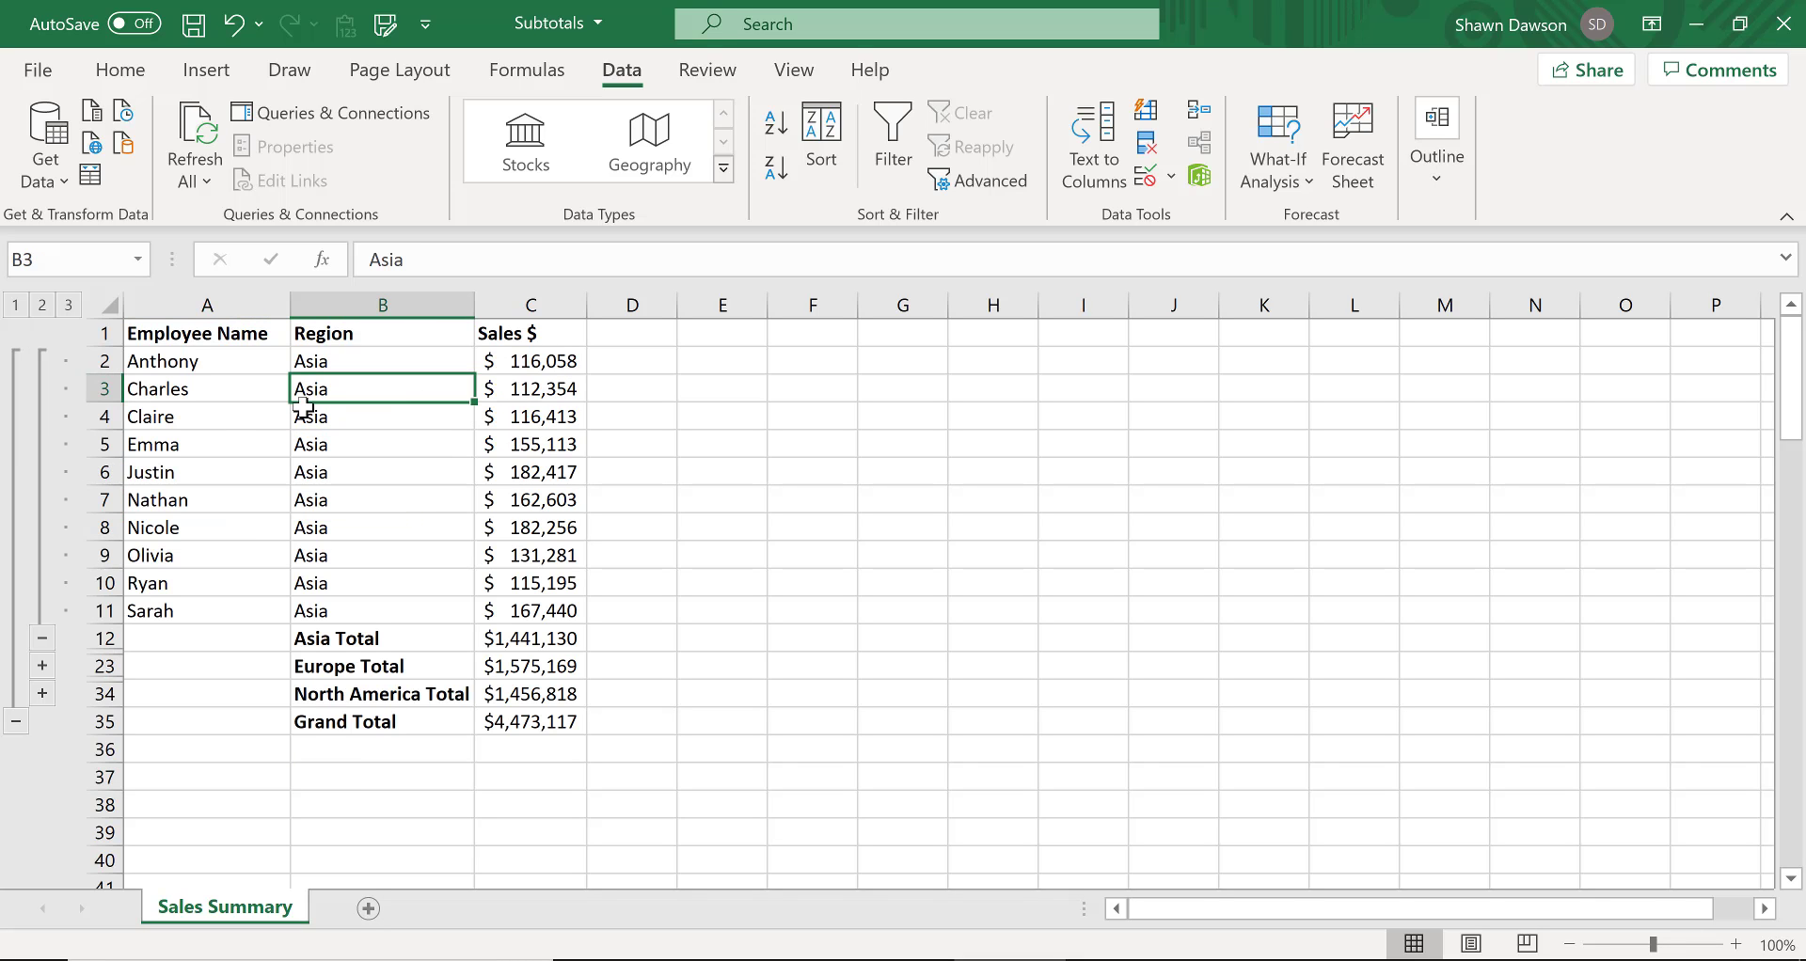
click(223, 414)
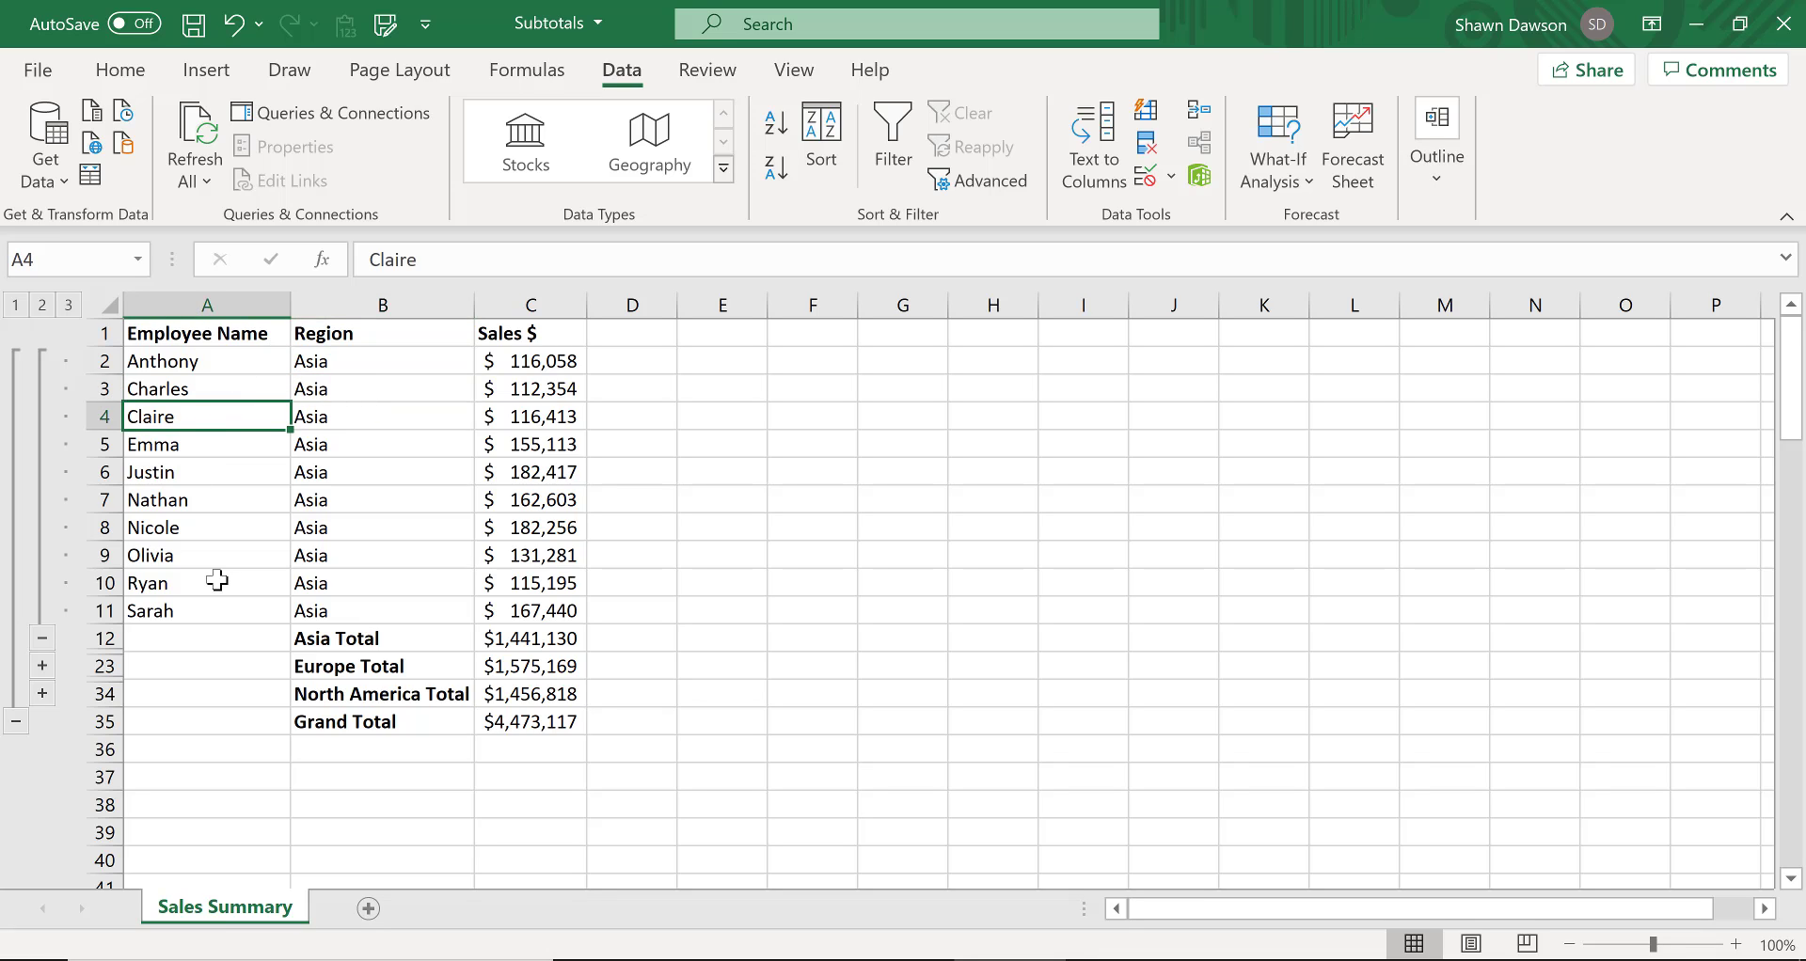
click(202, 527)
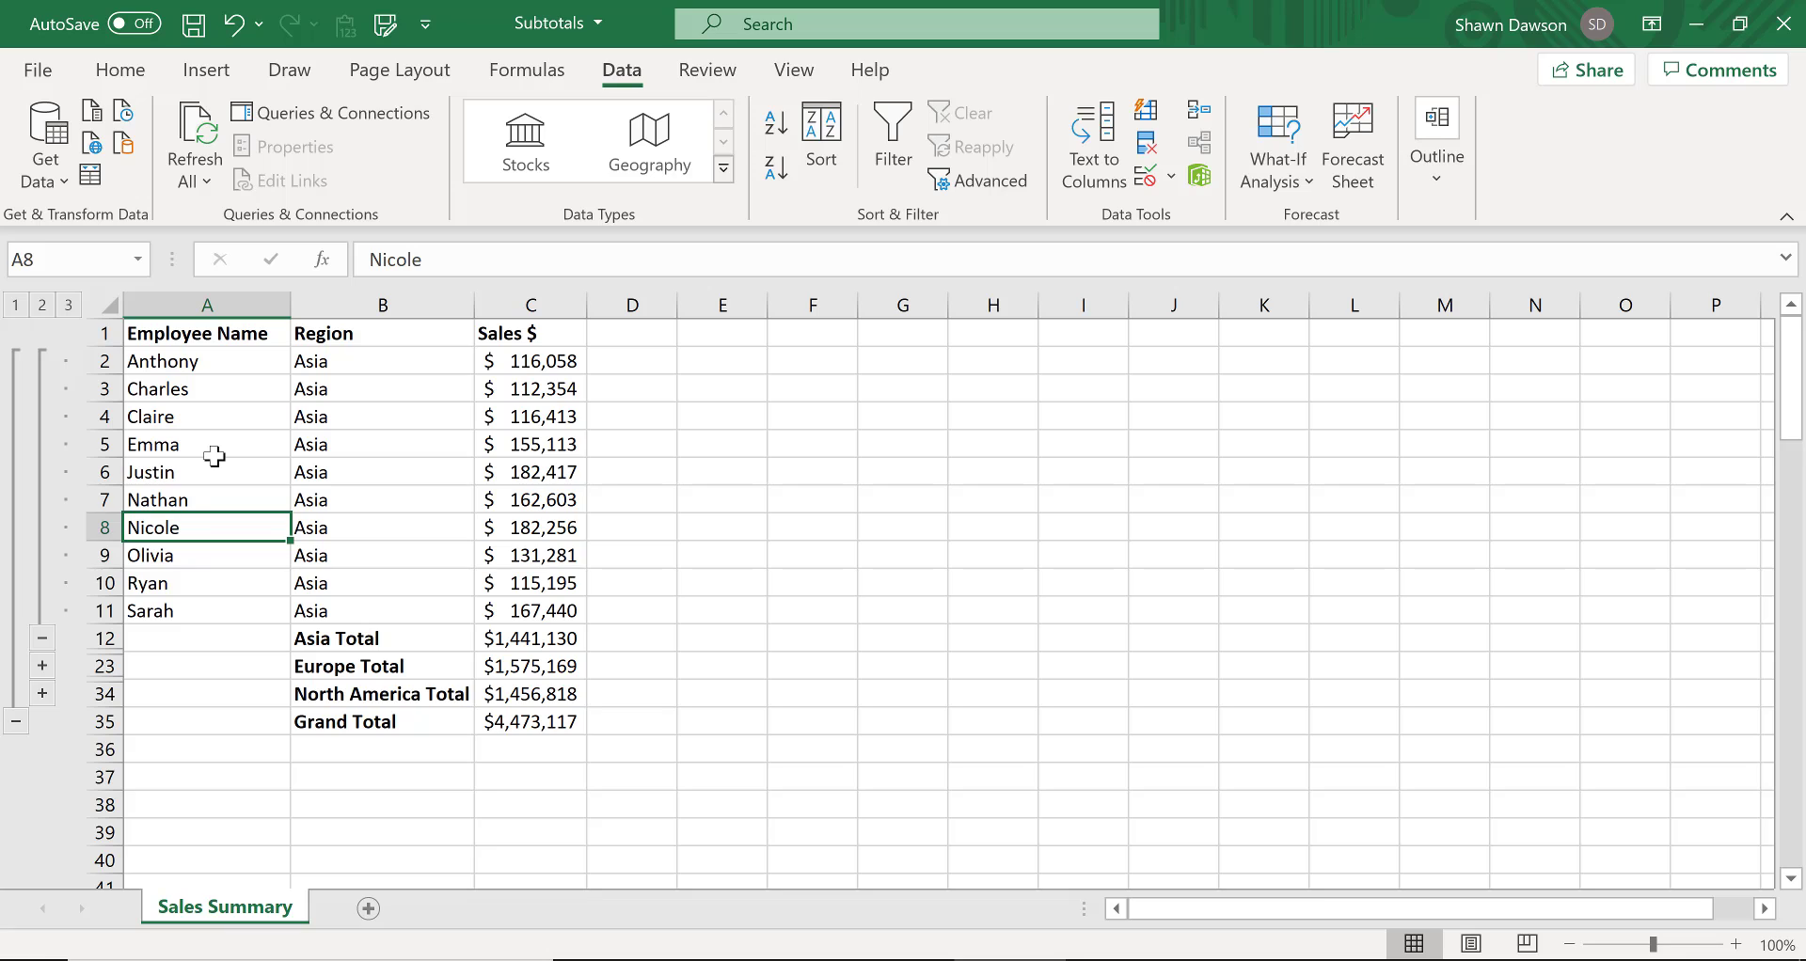
click(215, 457)
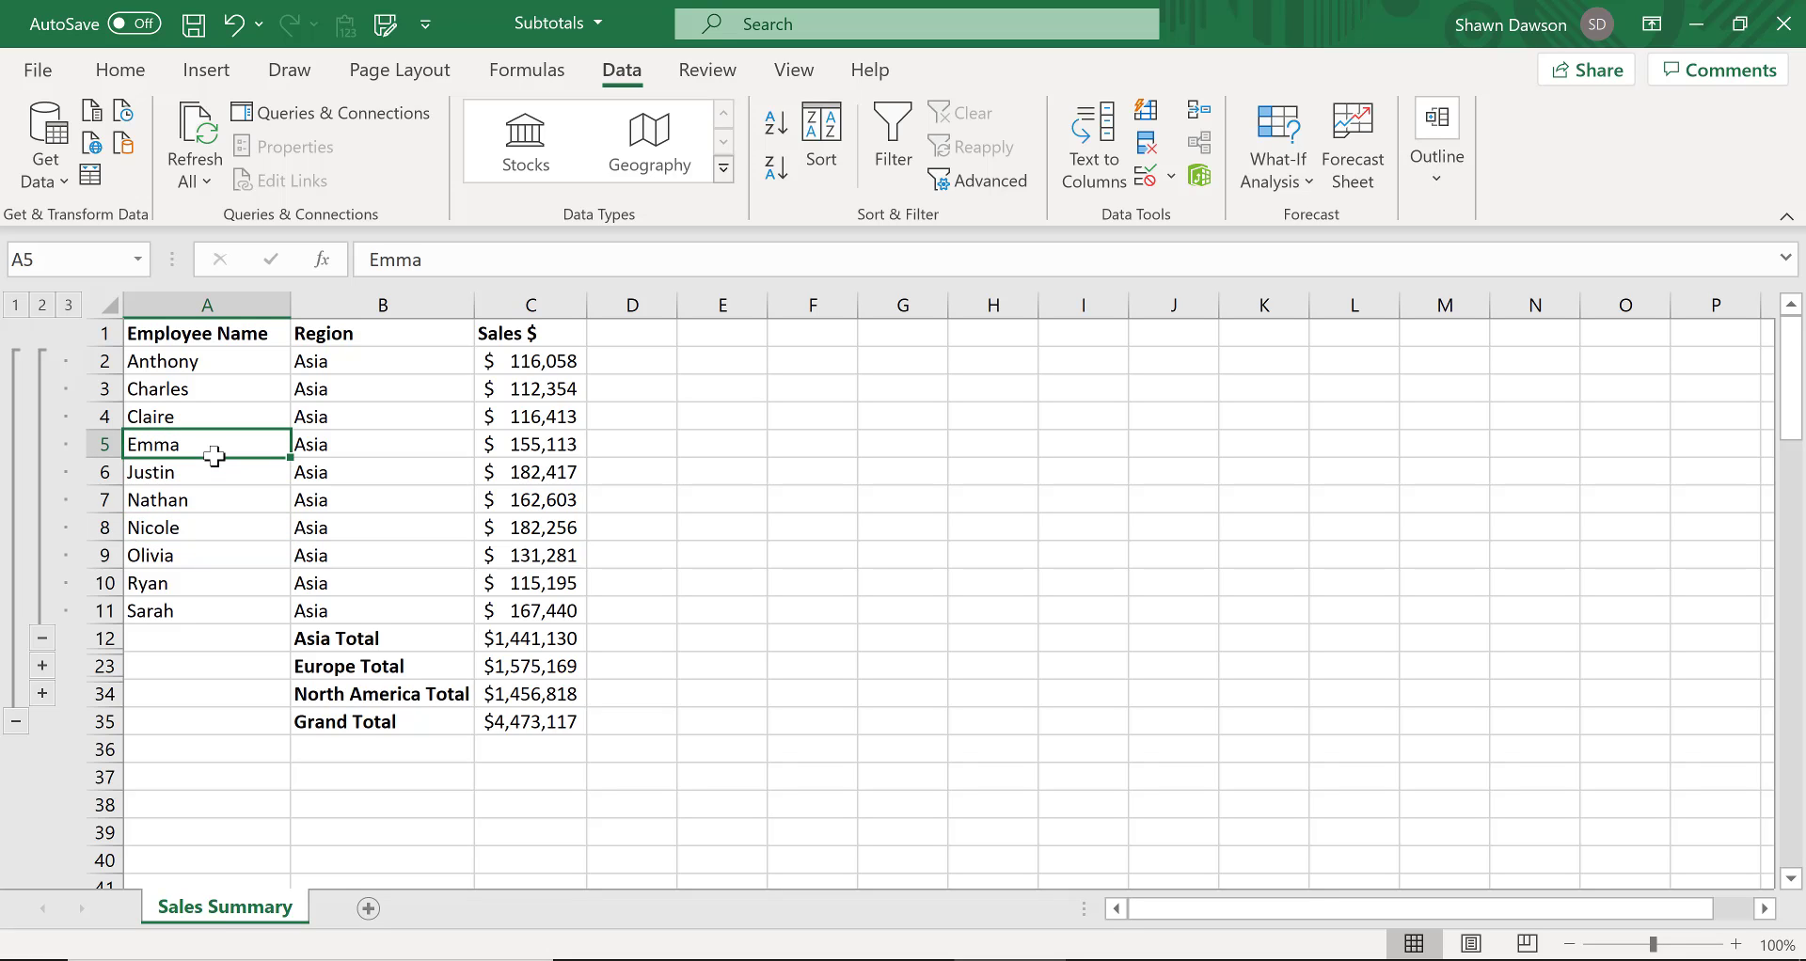